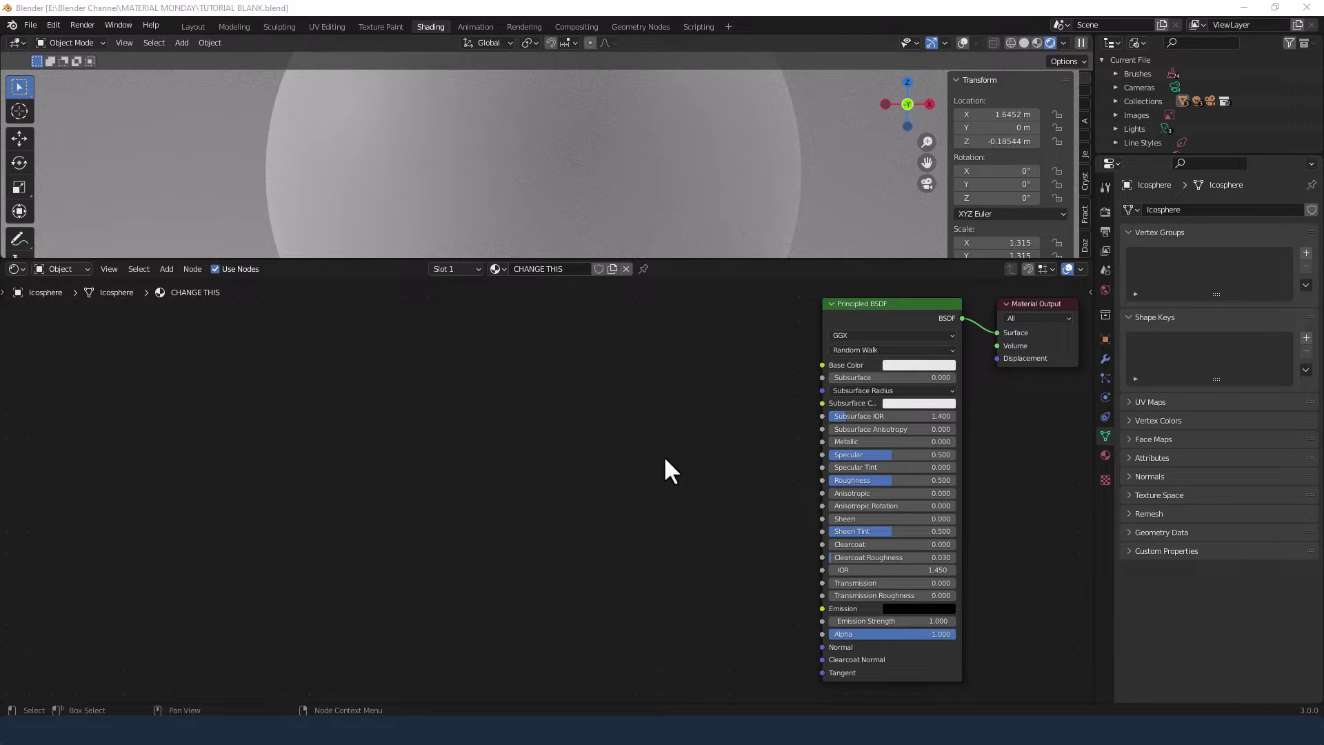
Set the Principled BSDF to Metallic 1, Specular 0 and Roughness 0.15
{"action": "left_click", "coordinate": [868, 442]}
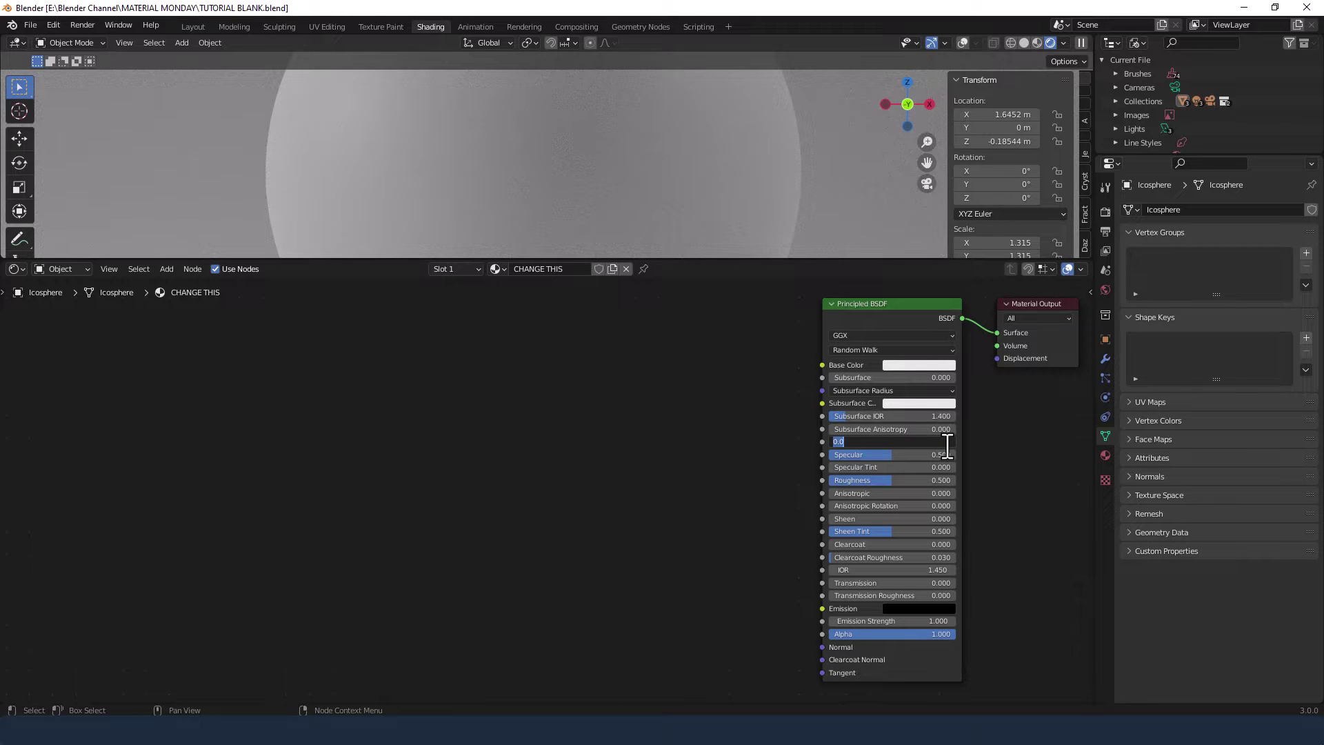
{"action": "type", "text": "1"}
{"action": "key", "text": "Tab"}
{"action": "type", "text": "0"}
{"action": "key", "text": "Return"}
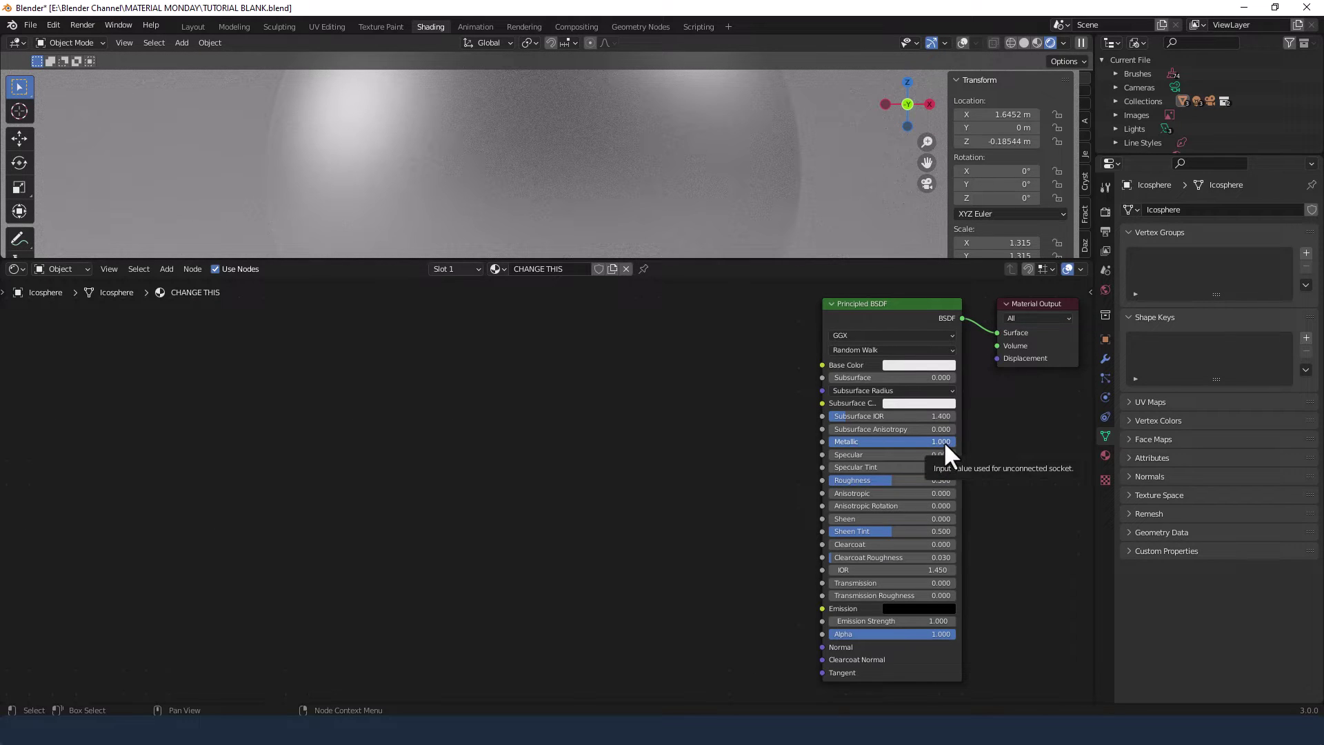
{"action": "left_click", "coordinate": [916, 480]}
{"action": "type", "text": ".15"}
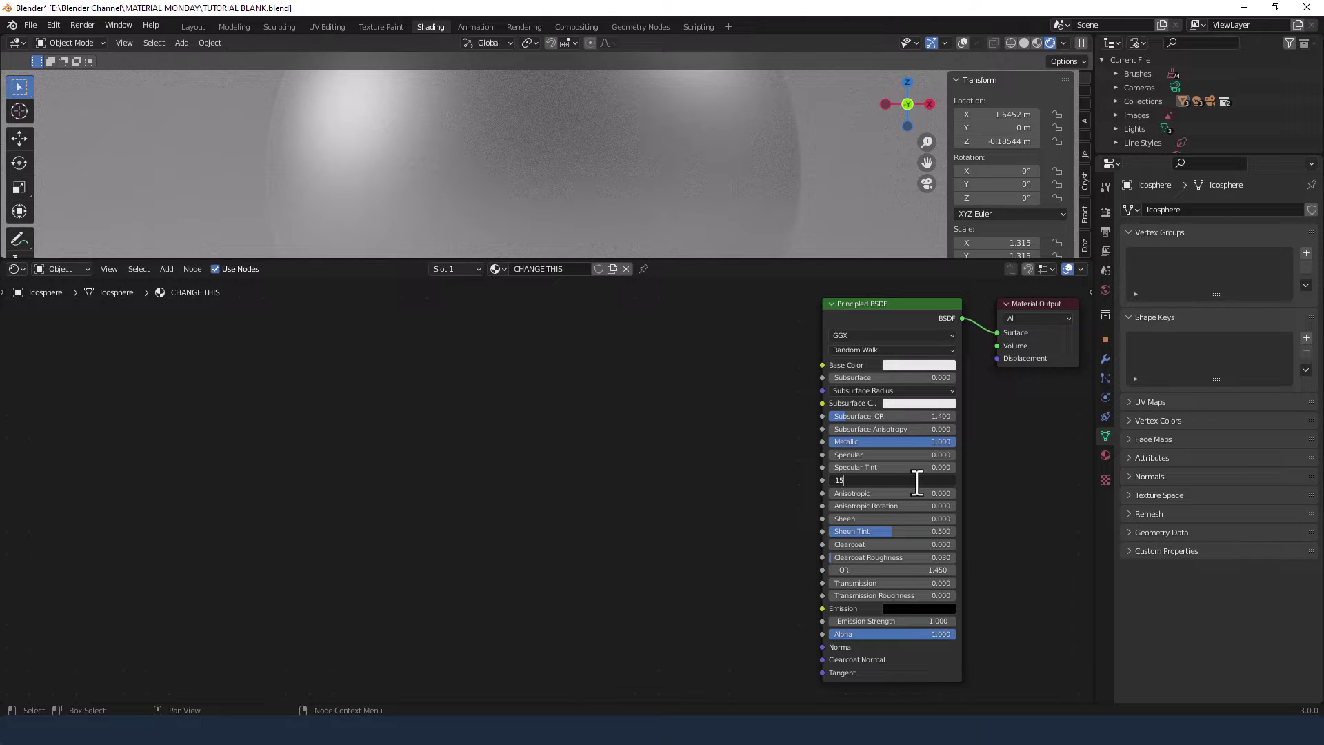
{"action": "key", "text": "Return"}
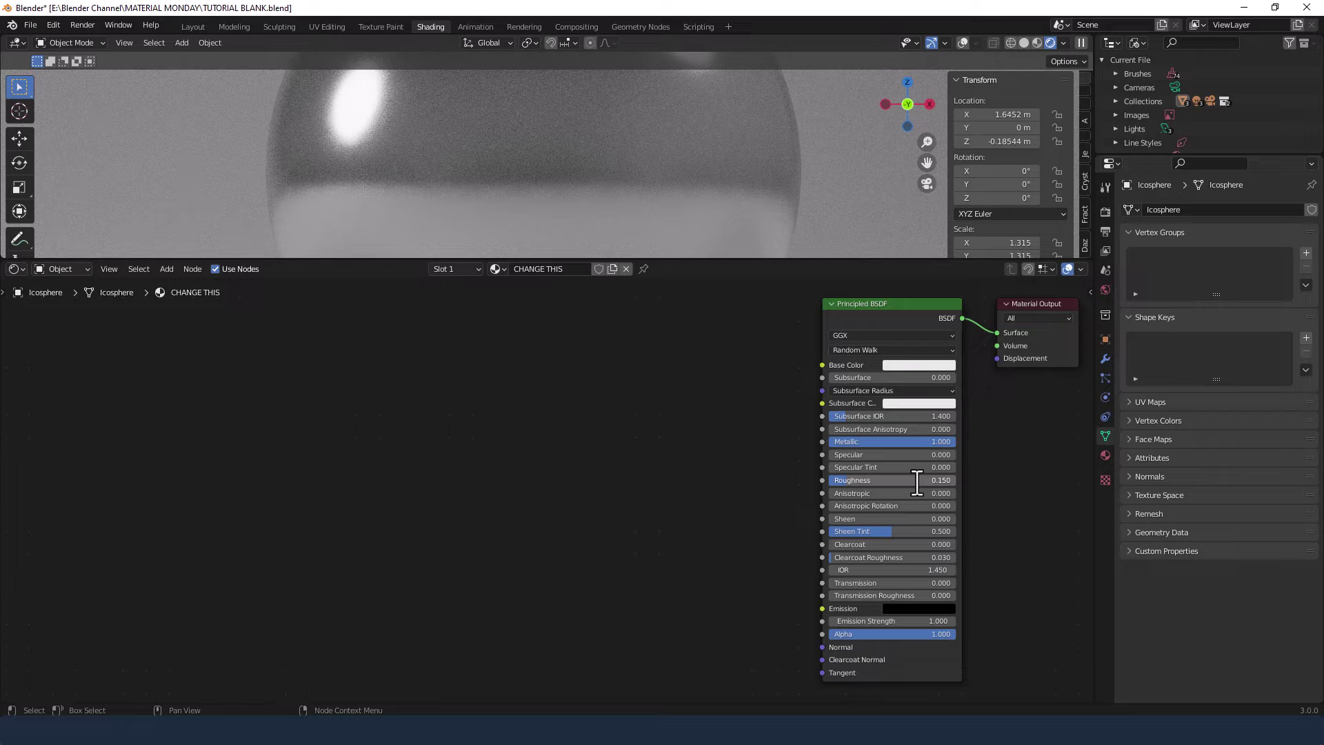
Set Anisotropic 0.2, Anisotropic Rotation 0.25 and Sheen 0.5
{"action": "left_click", "coordinate": [911, 491]}
{"action": "key", "text": "BackSpace"}
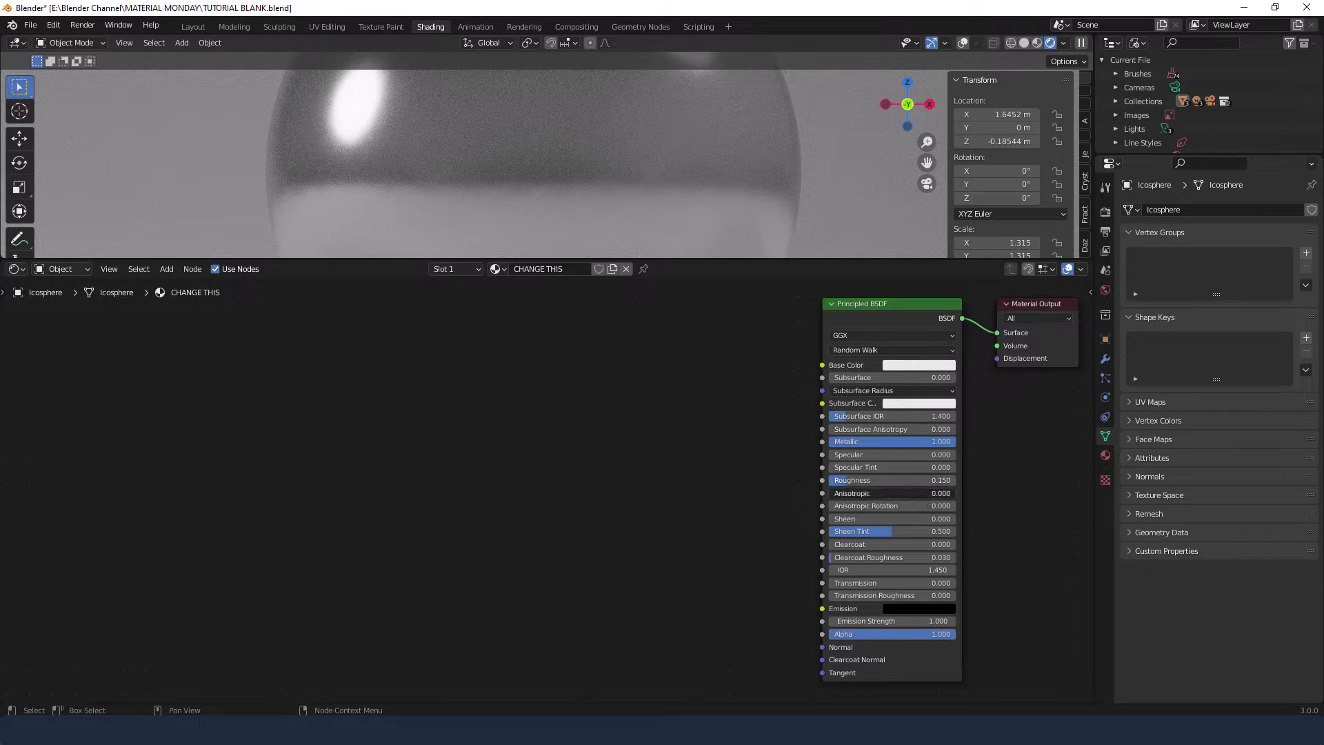
{"action": "type", "text": ".2"}
{"action": "key", "text": "Tab"}
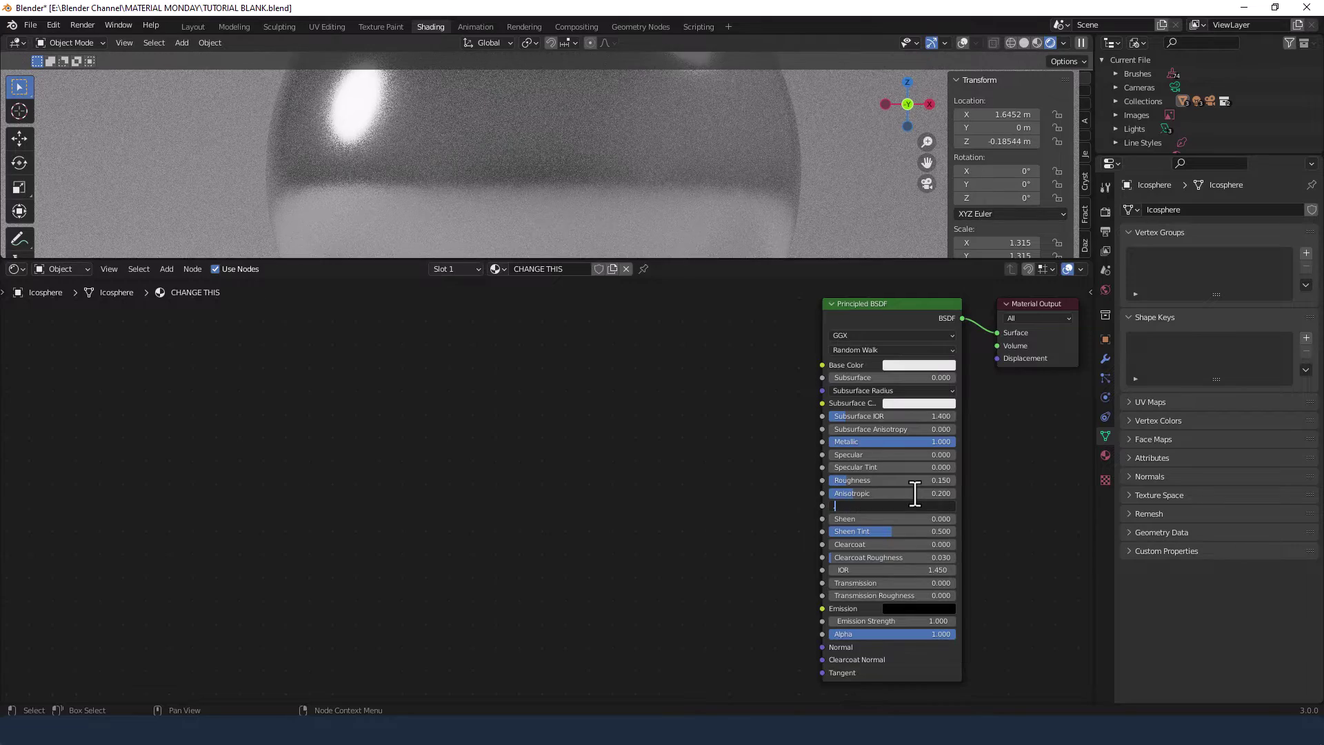
{"action": "type", "text": ".25"}
{"action": "key", "text": "Tab"}
{"action": "type", "text": ".5"}
{"action": "key", "text": "Tab"}
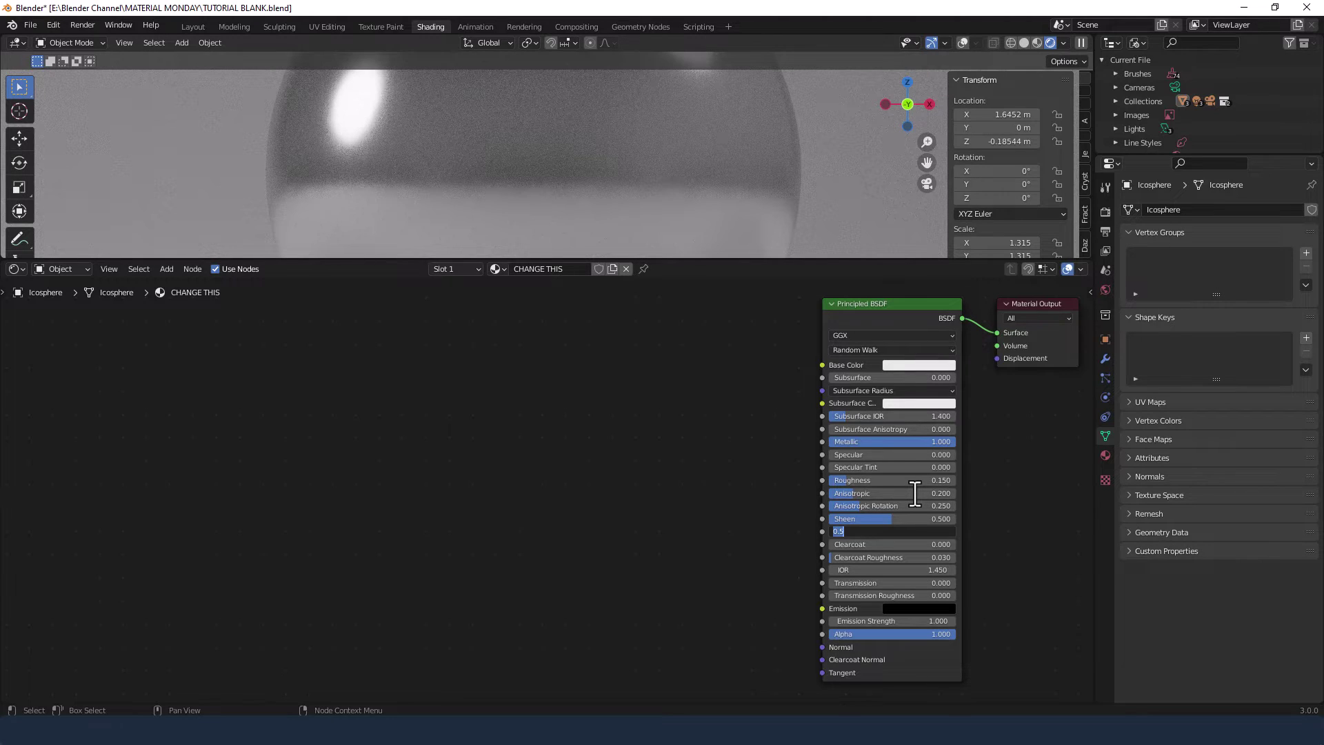
{"action": "key", "text": "Tab"}
{"action": "key", "text": "Tab"}
{"action": "key", "text": "Tab"}
{"action": "key", "text": "Escape"}
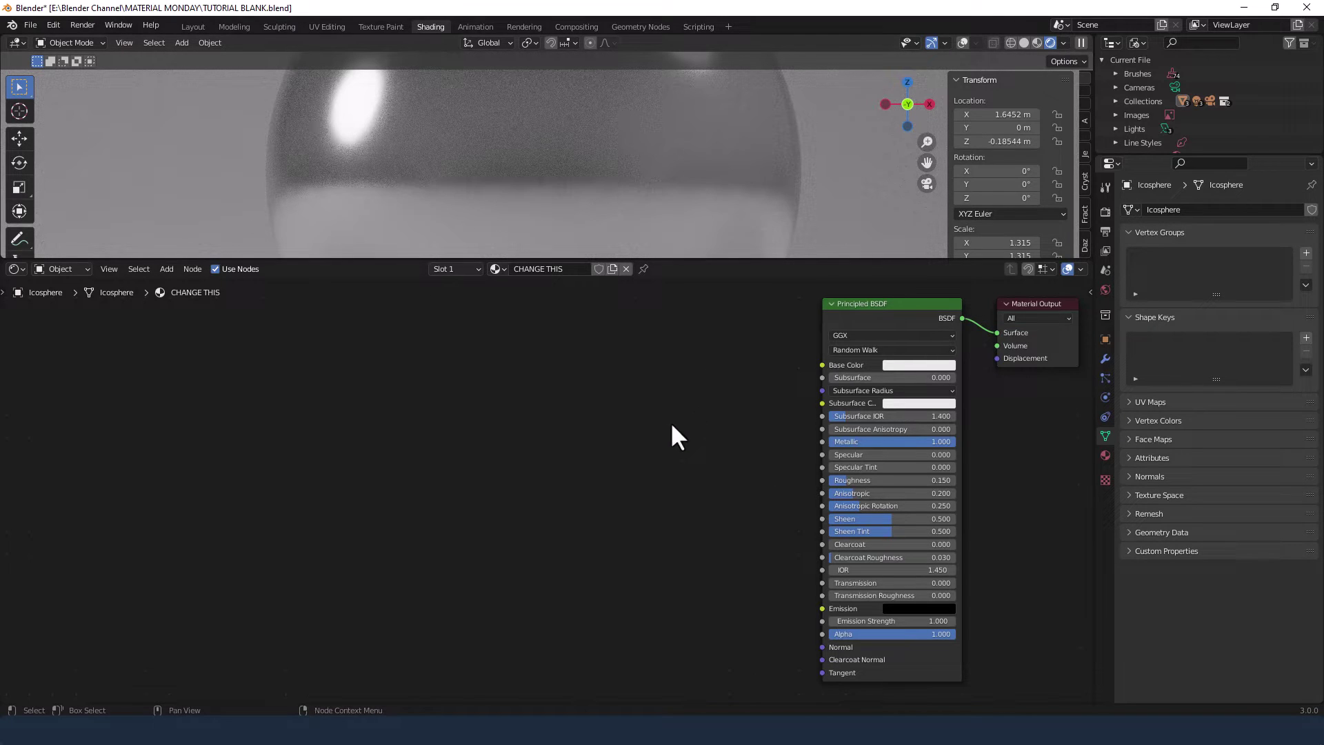
Add a Texture Coordinate node on the left of the node tree
{"action": "scroll", "coordinate": [674, 429], "scroll_direction": "down", "scroll_amount": 1}
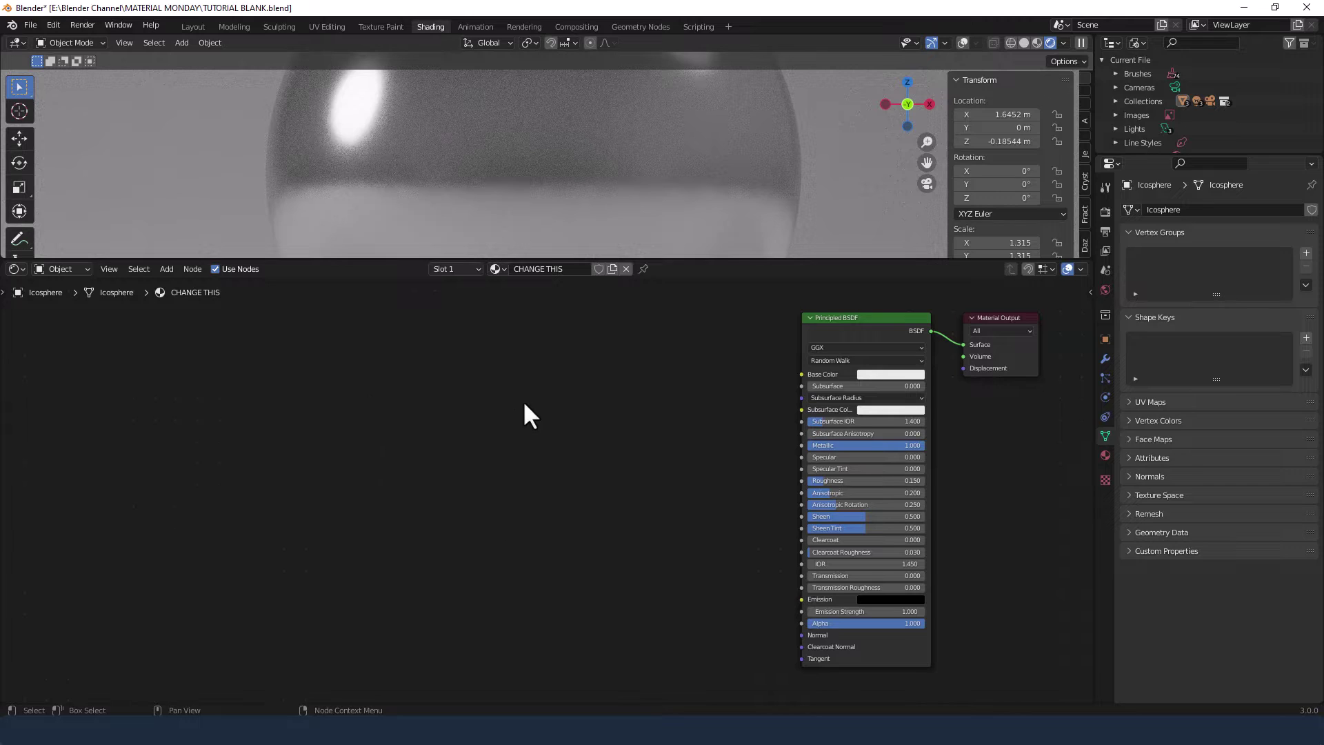
{"action": "middle_click_drag", "start_coordinate": [524, 404], "coordinate": [640, 400]}
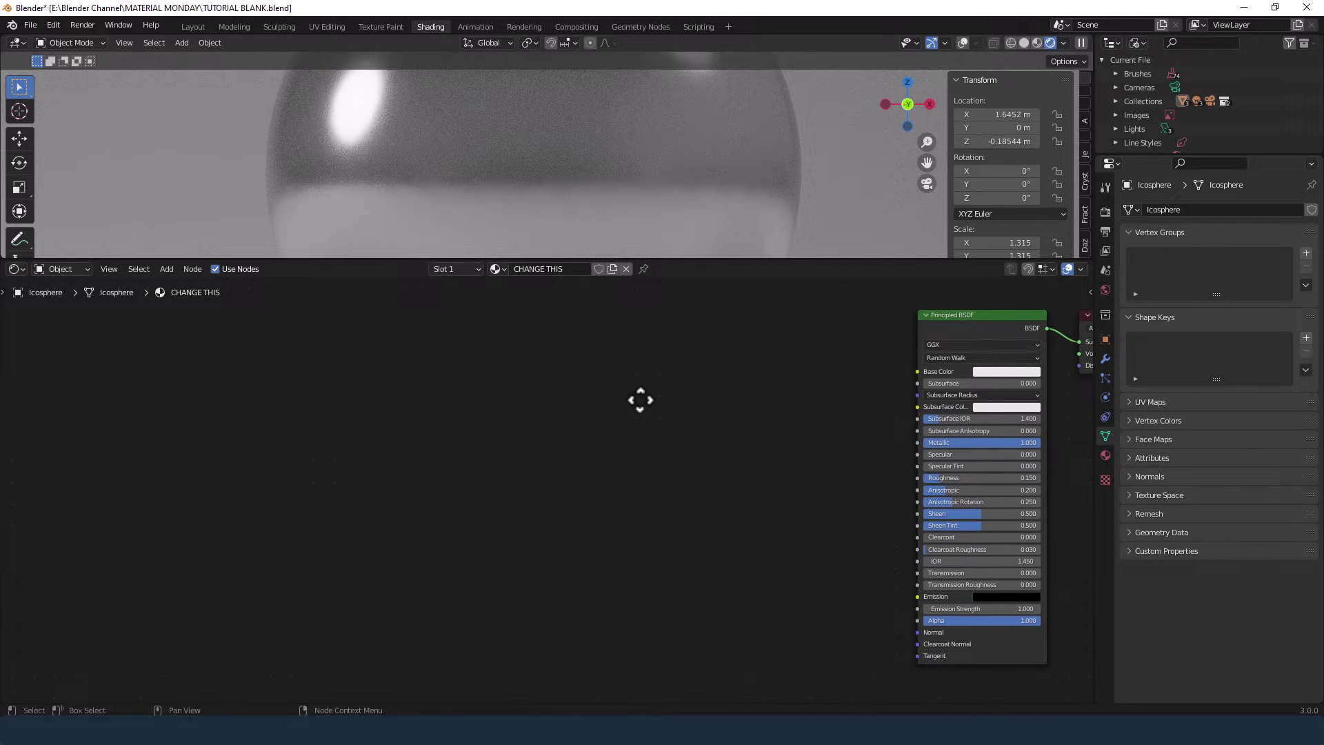
{"action": "key", "text": "shift+a"}
{"action": "left_click", "coordinate": [232, 381]}
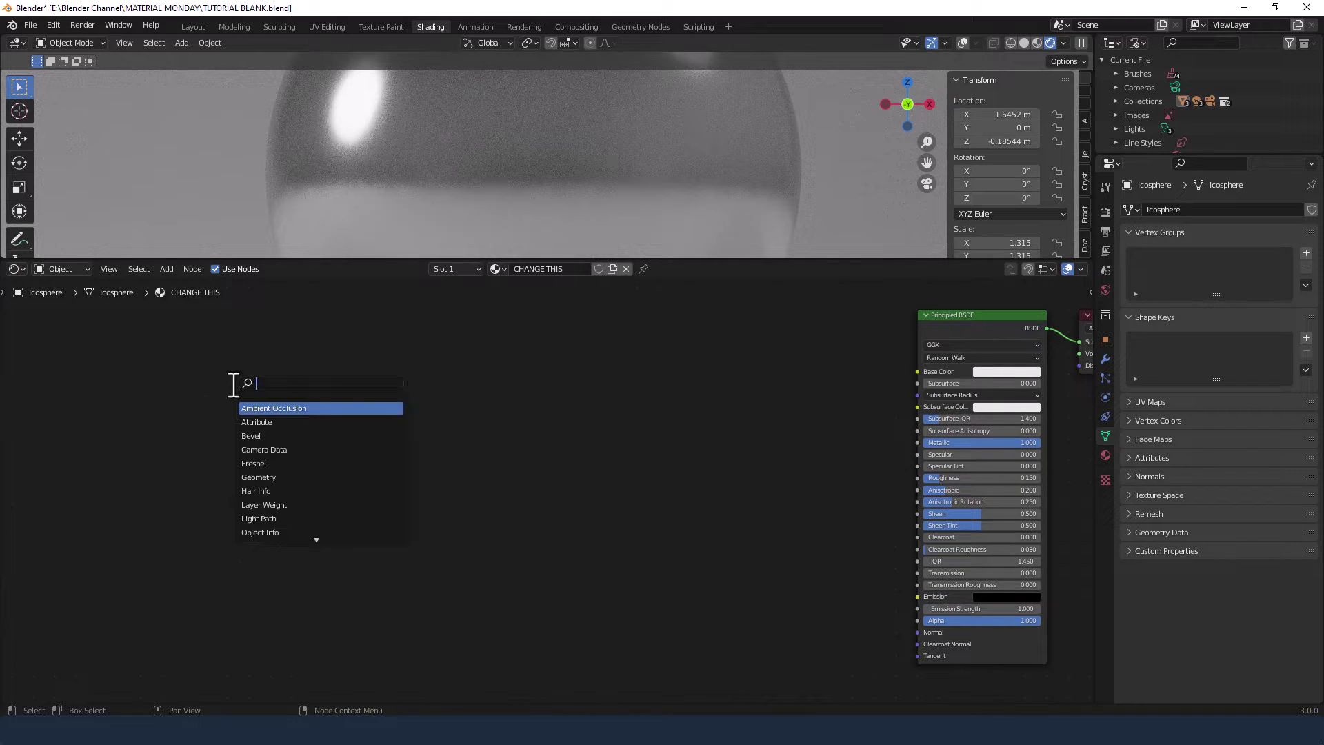
{"action": "type", "text": "TEXT"}
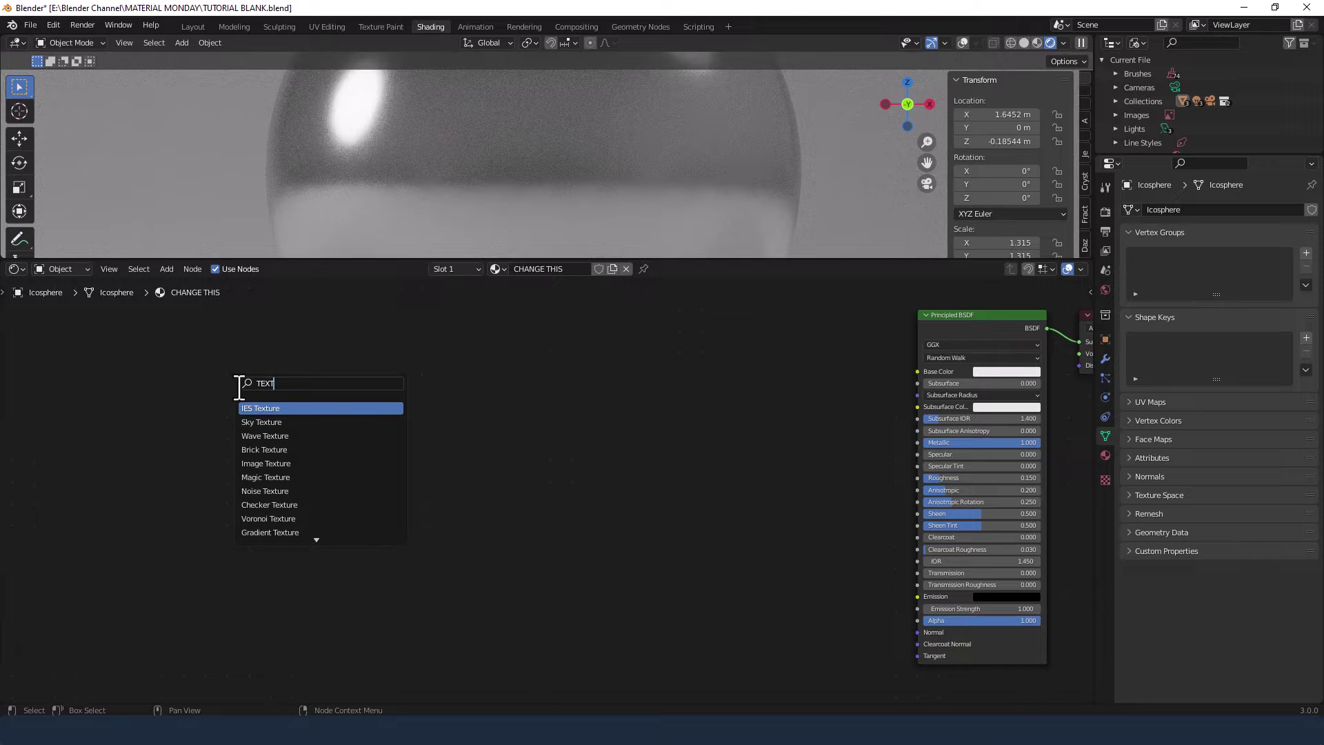
{"action": "type", "text": "URE CO"}
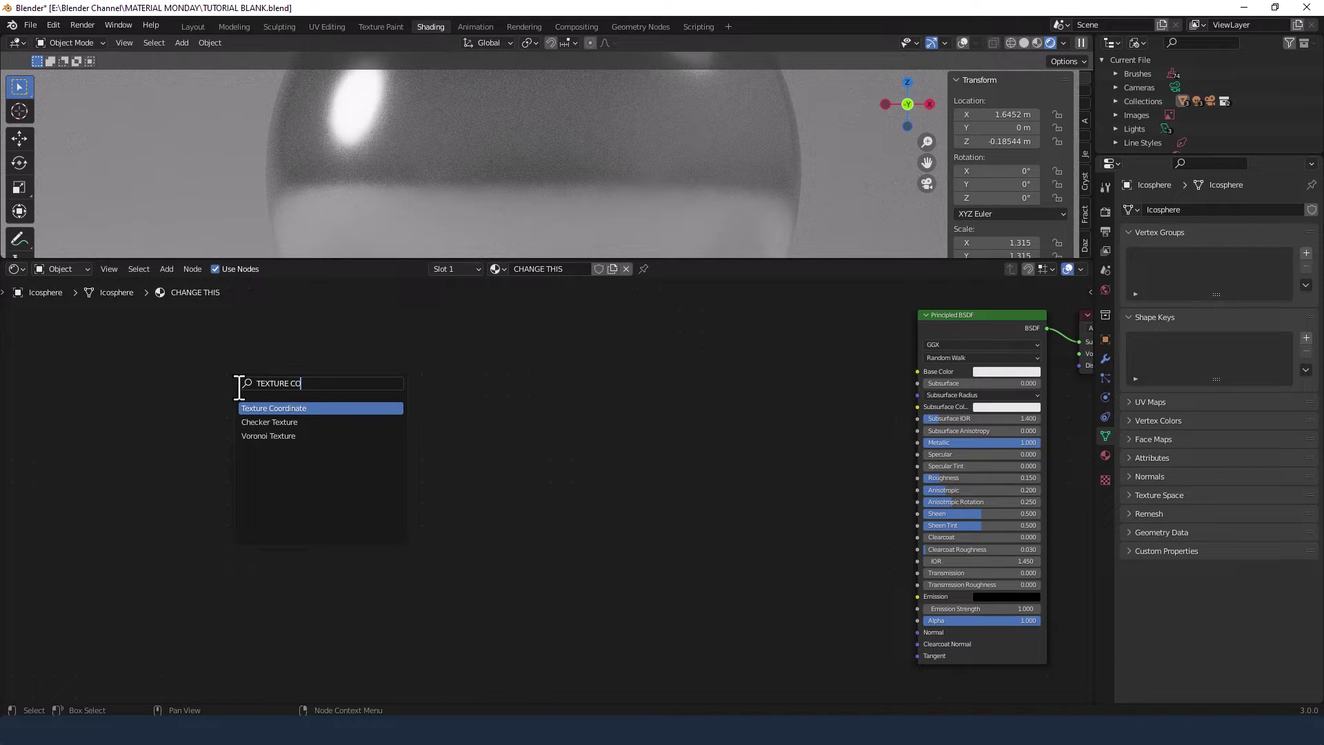
{"action": "left_click", "coordinate": [311, 408]}
{"action": "left_click", "coordinate": [178, 465]}
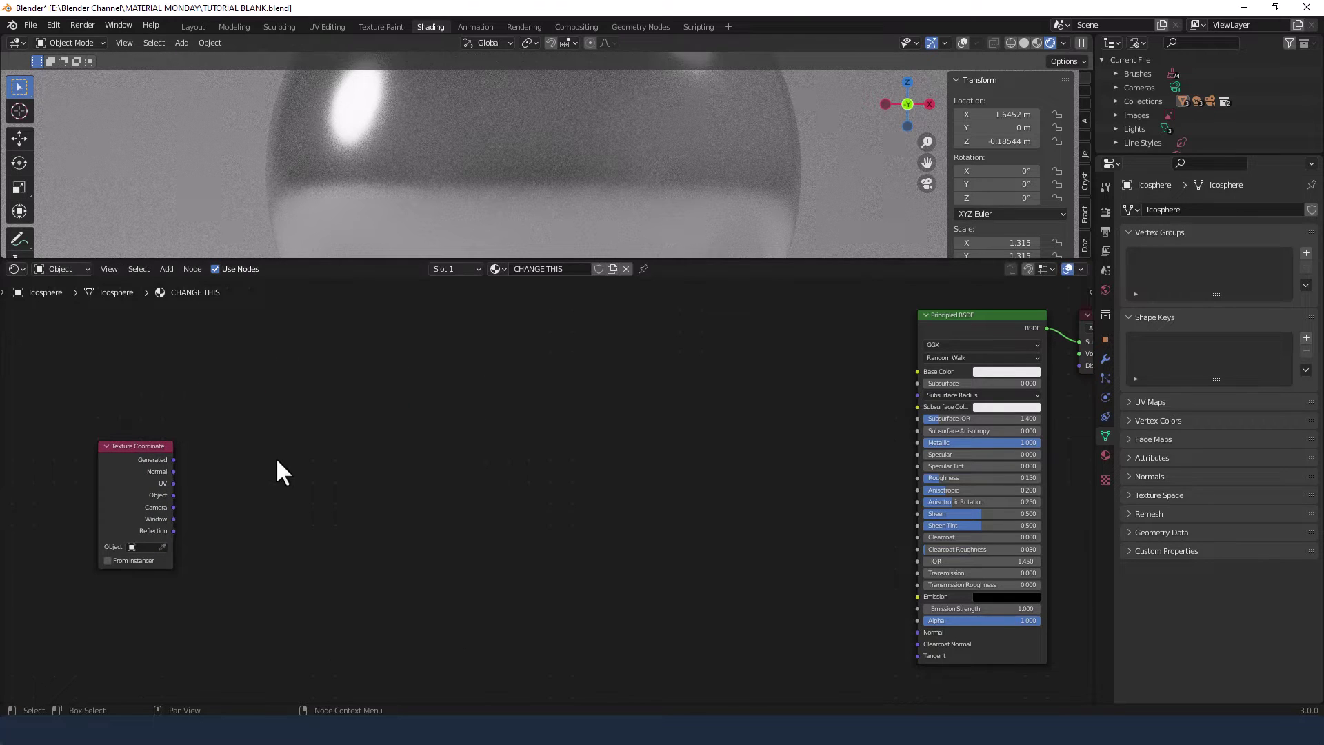
Add a Mapping node and link the Texture Coordinate Object output into its Vector input
{"action": "key", "text": "shift+a"}
{"action": "left_click", "coordinate": [257, 457]}
{"action": "type", "text": "MAPP"}
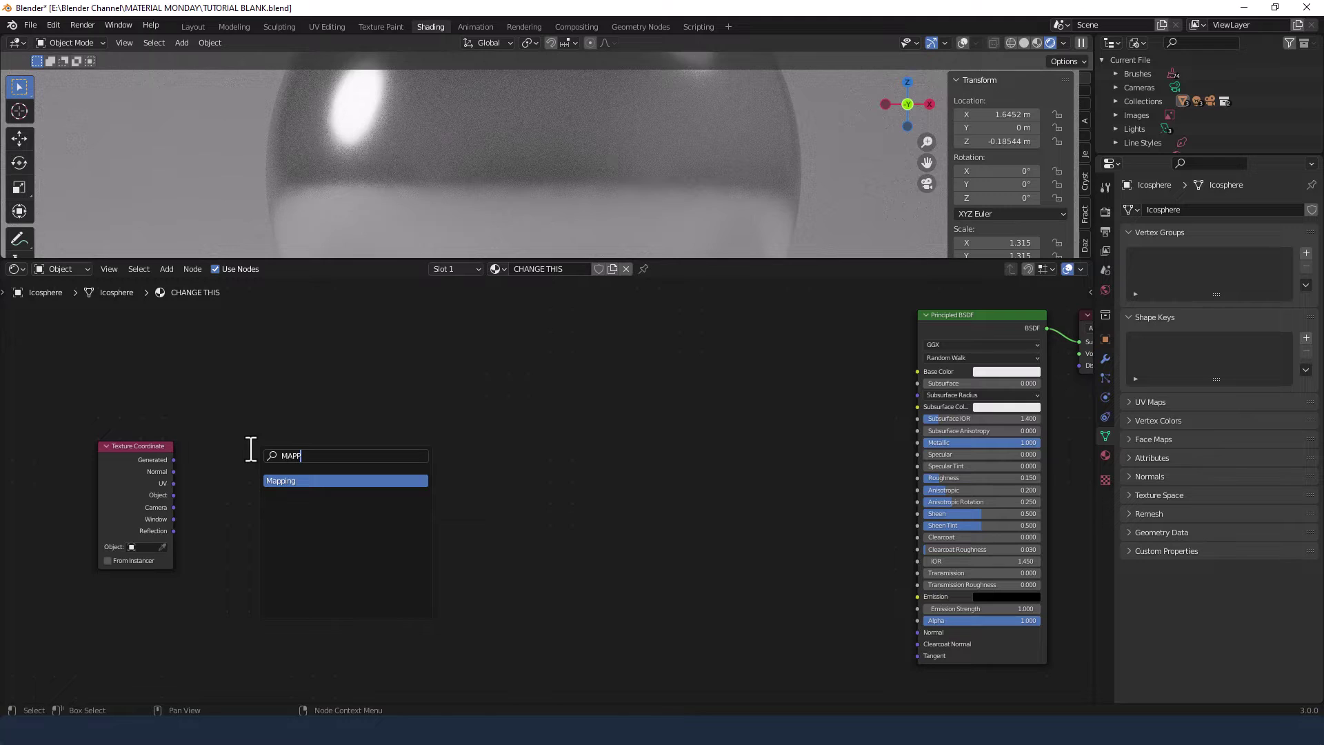
{"action": "key", "text": "Return"}
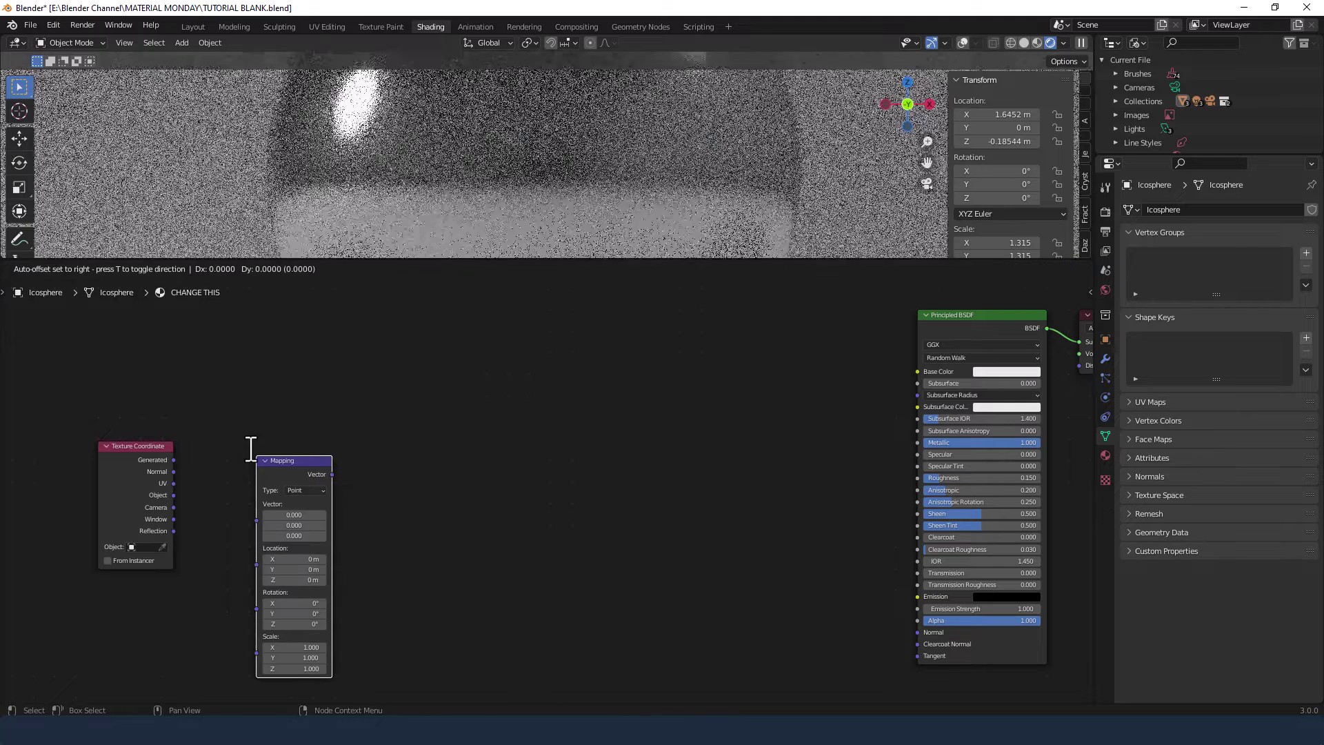
{"action": "left_click", "coordinate": [224, 388]}
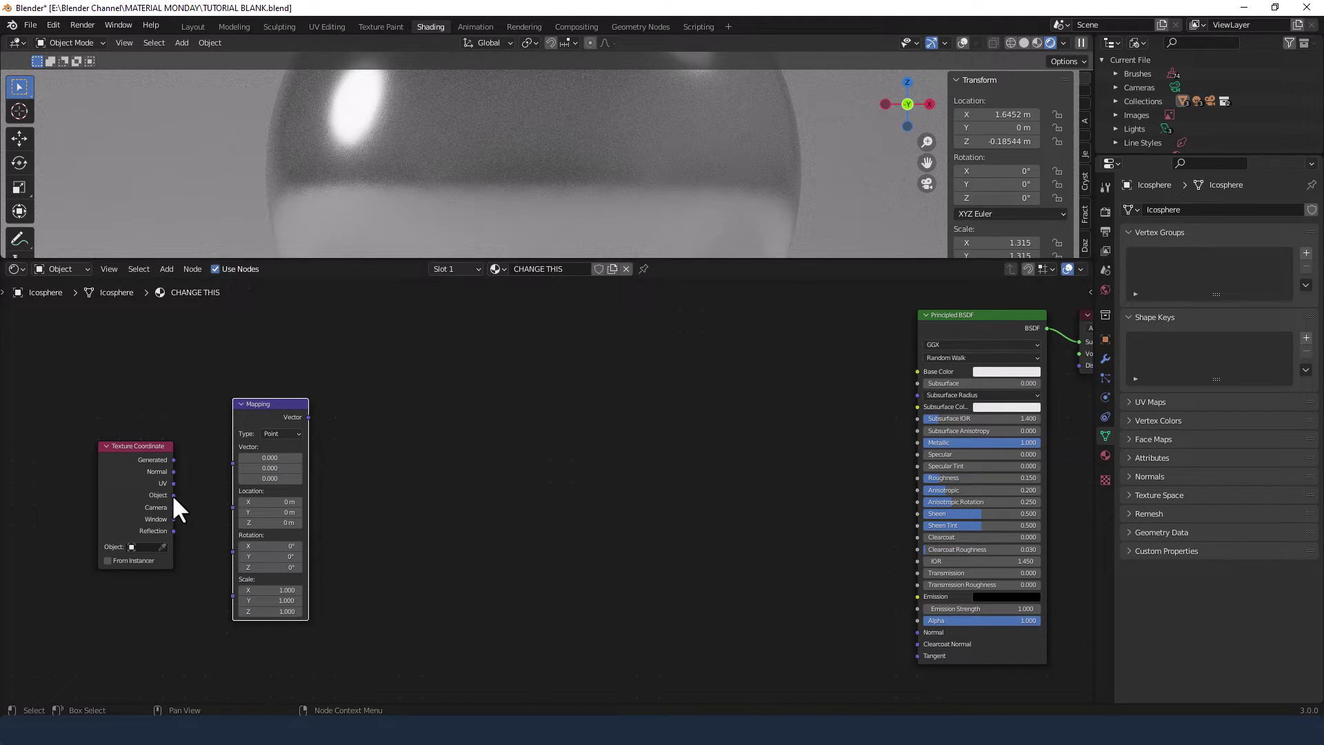
{"action": "left_click", "coordinate": [173, 497]}
{"action": "left_click_drag", "start_coordinate": [173, 495], "coordinate": [234, 463]}
{"action": "left_click_drag", "start_coordinate": [261, 408], "coordinate": [238, 415]}
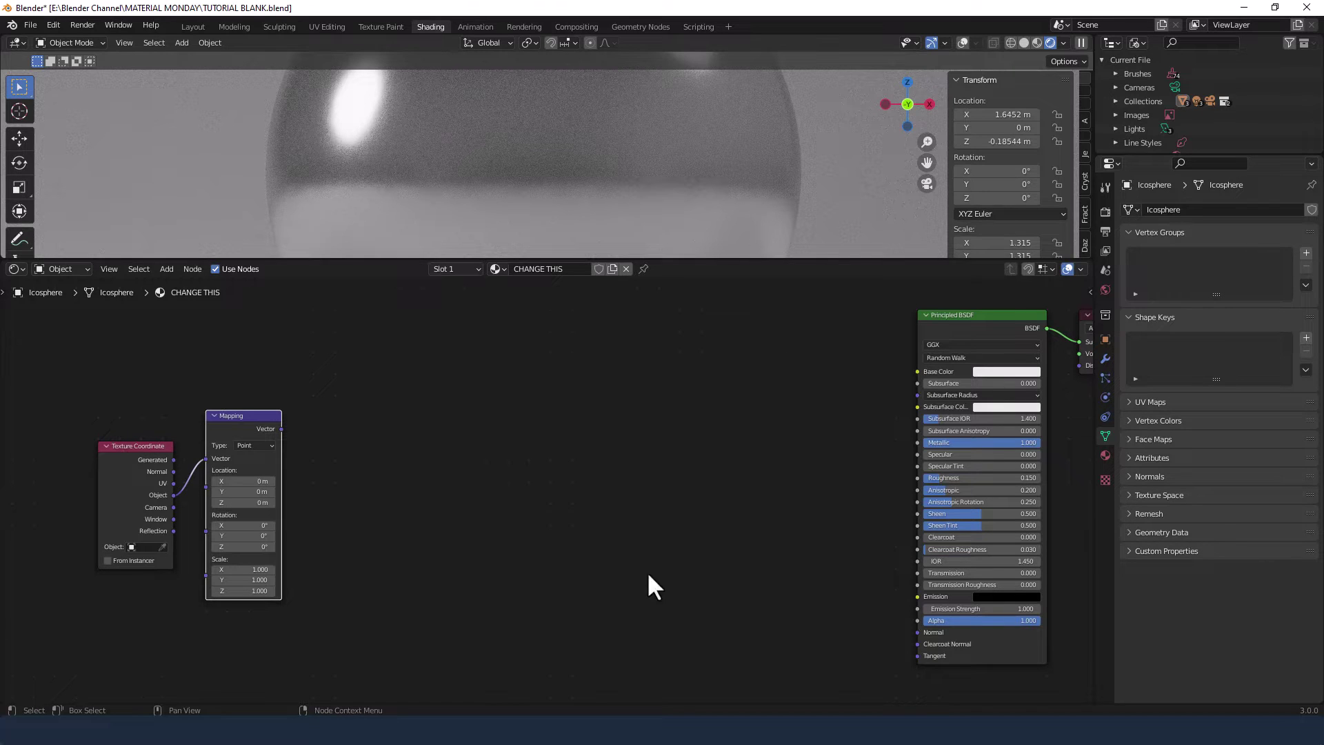
Move the Texture Coordinate and Mapping nodes further left
{"action": "left_click_drag", "start_coordinate": [125, 407], "coordinate": [282, 498]}
{"action": "left_click_drag", "start_coordinate": [218, 421], "coordinate": [152, 431]}
{"action": "left_click", "coordinate": [504, 431]}
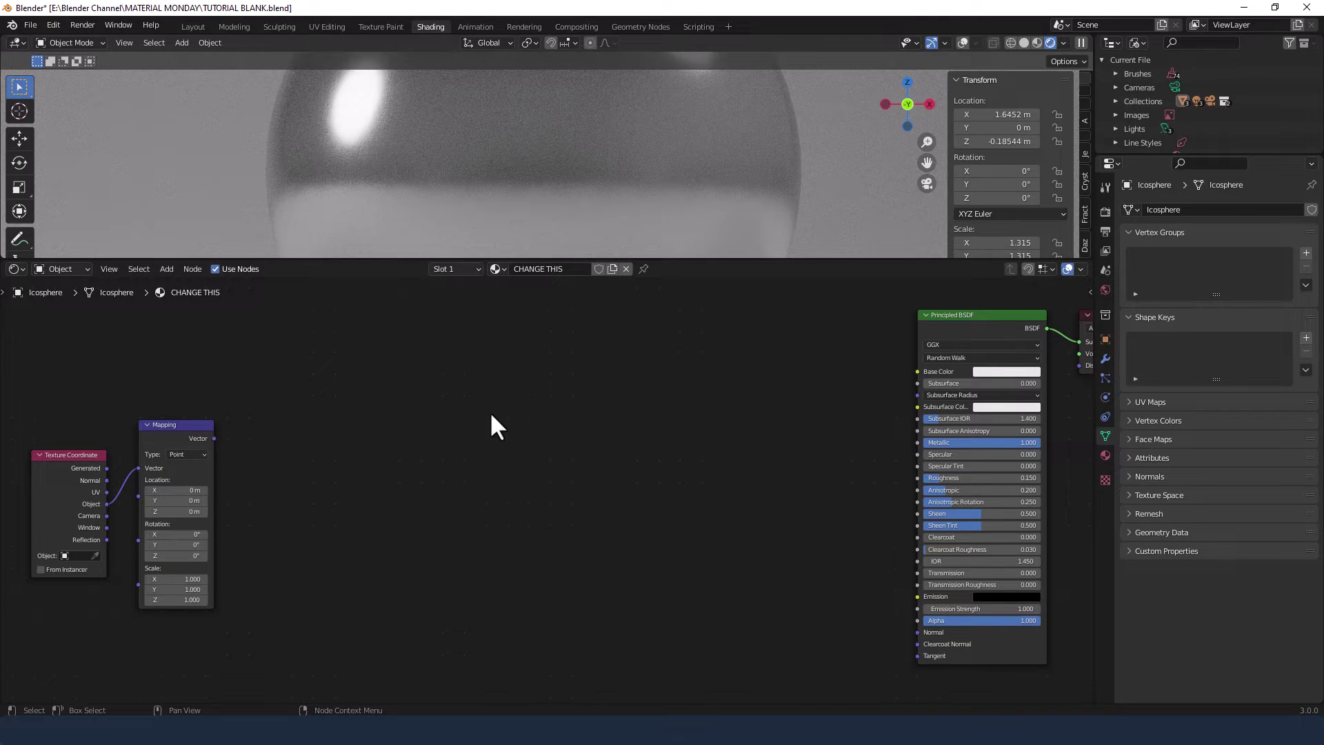
Add a Musgrave Texture node to the node tree
{"action": "key", "text": "shift+a"}
{"action": "left_click", "coordinate": [422, 403]}
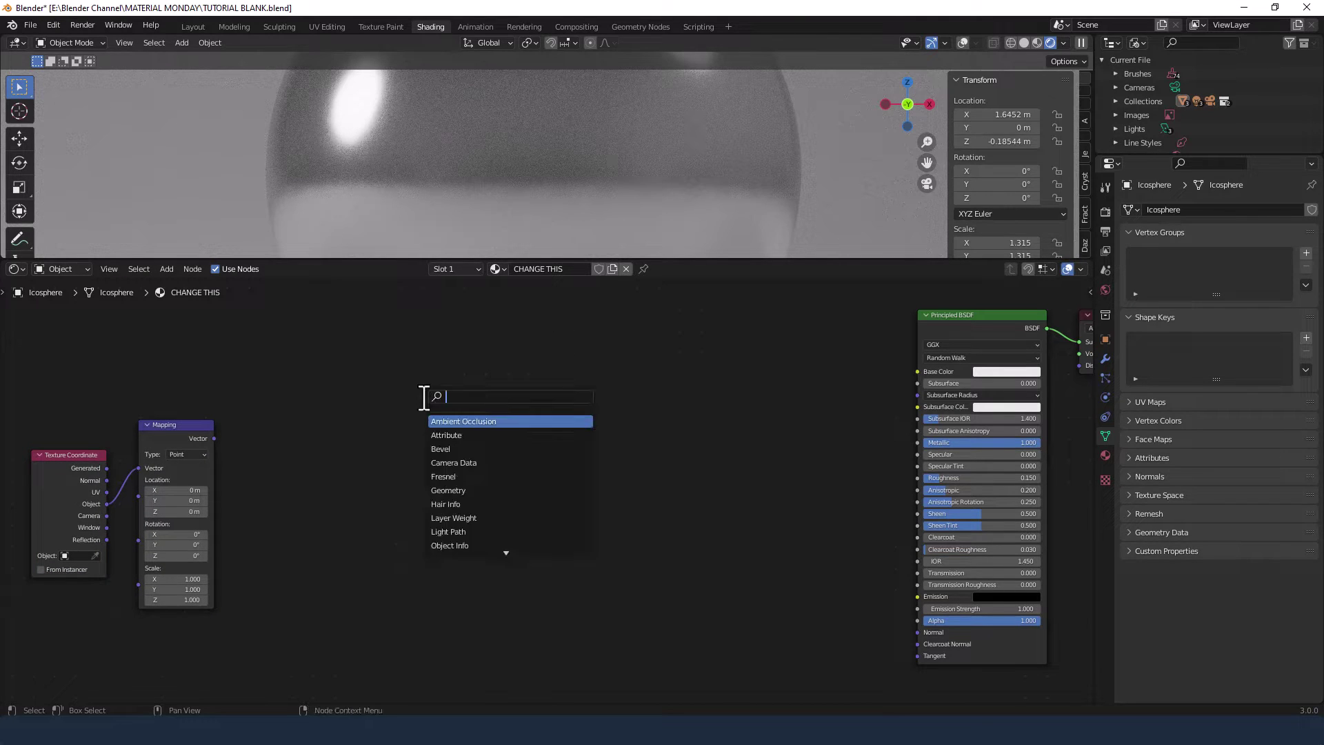
{"action": "type", "text": "MUS"}
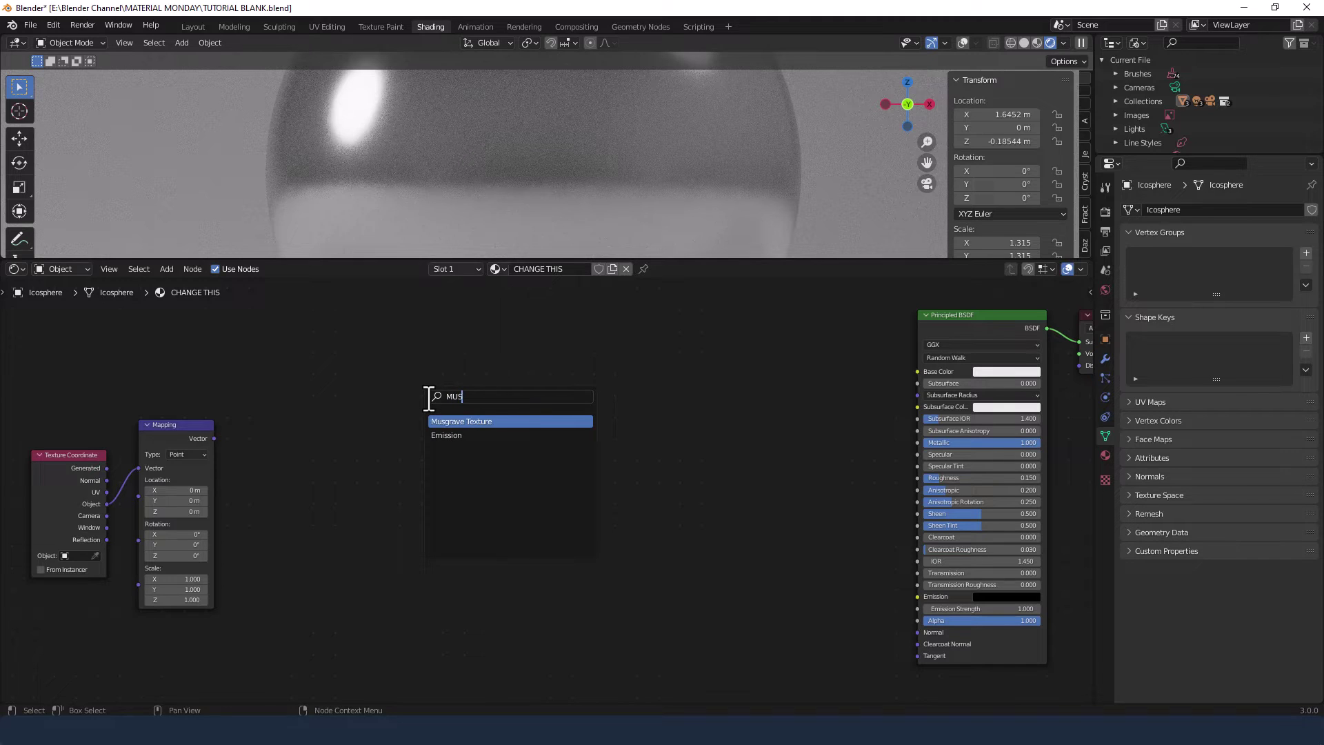
{"action": "key", "text": "Return"}
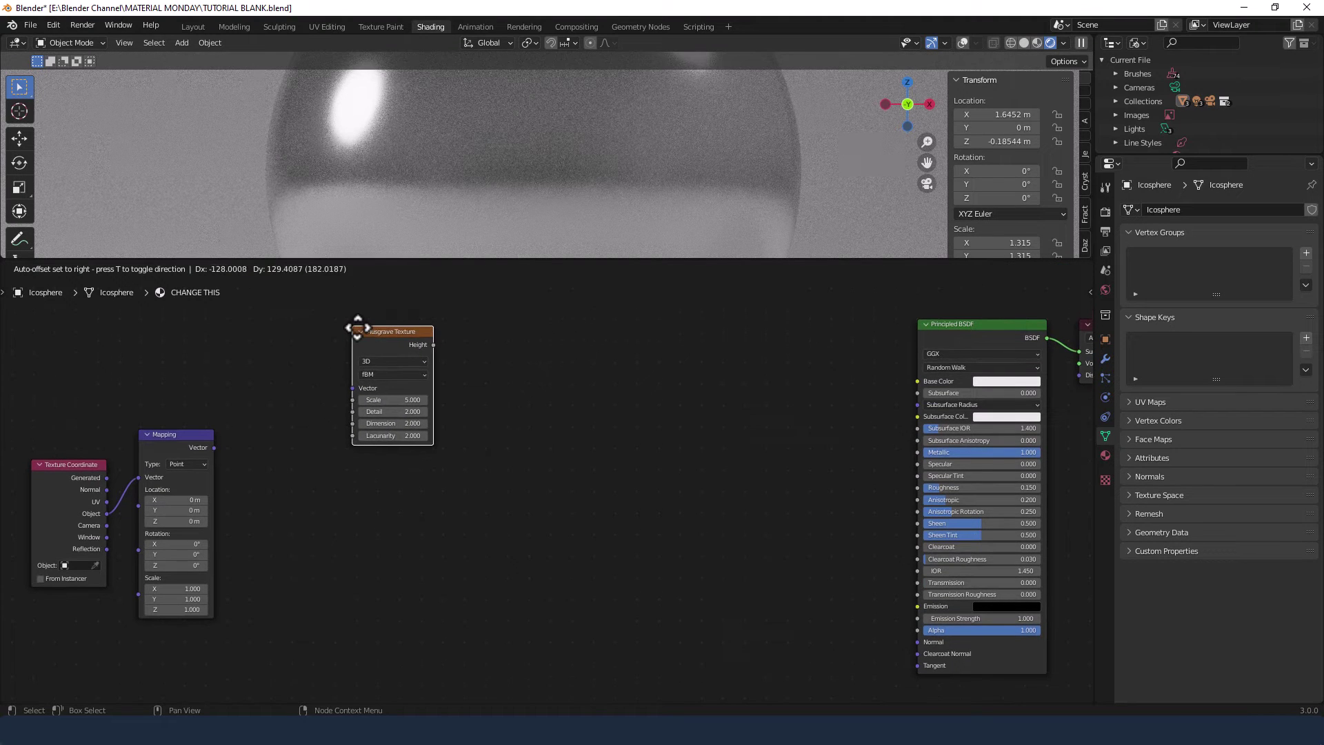
{"action": "left_click", "coordinate": [358, 327]}
{"action": "left_click", "coordinate": [560, 429]}
Add a Noise Texture node beside the Musgrave node
{"action": "key", "text": "shift+a"}
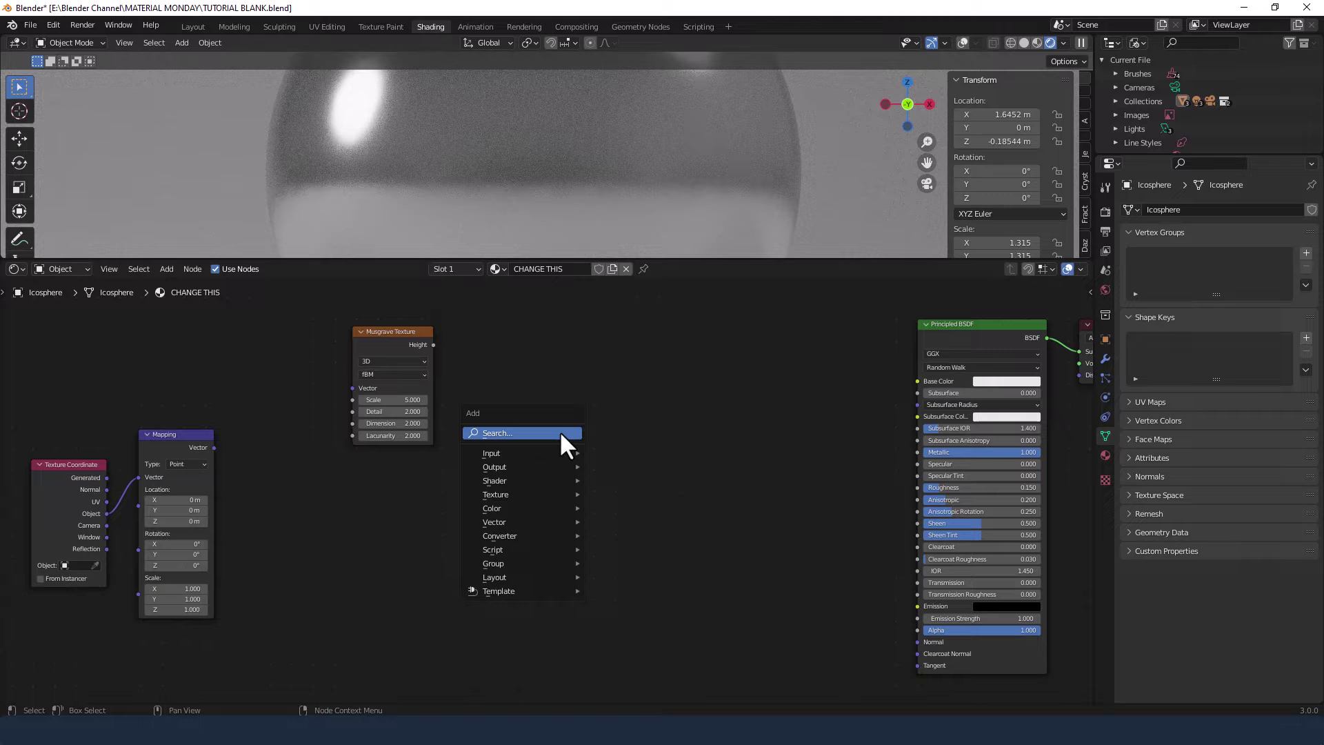
{"action": "left_click", "coordinate": [560, 433]}
{"action": "type", "text": "NOIS"}
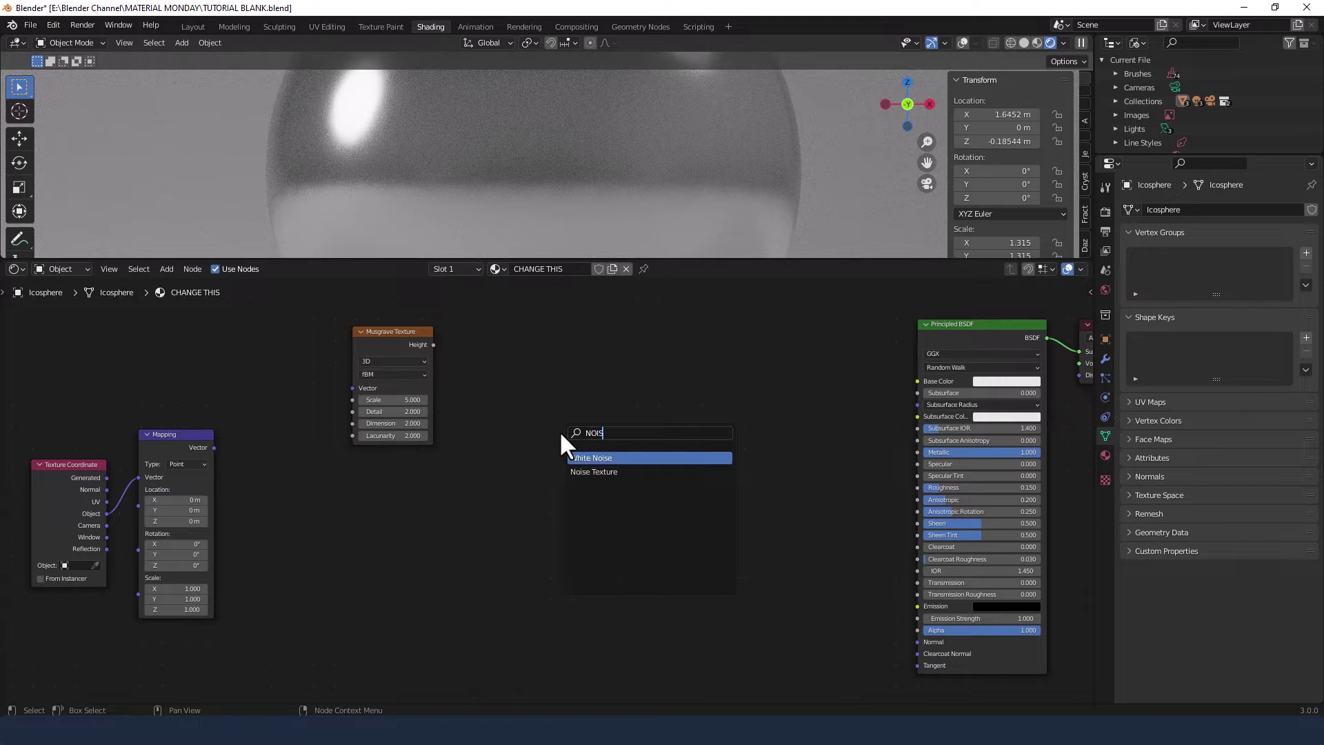
{"action": "key", "text": "Down"}
{"action": "key", "text": "Return"}
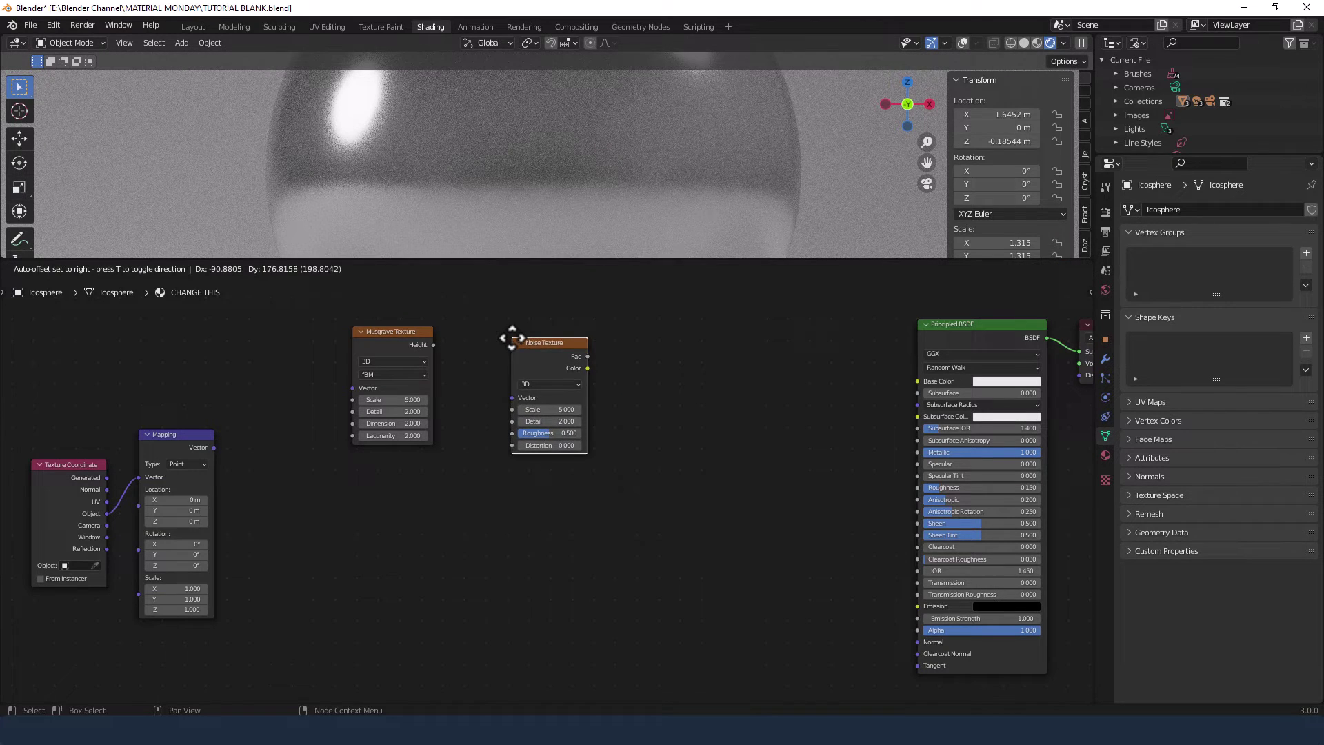
{"action": "left_click", "coordinate": [505, 328]}
Add a ColorRamp node beside the Noise Texture
{"action": "key", "text": "shift+a"}
{"action": "left_click", "coordinate": [634, 431]}
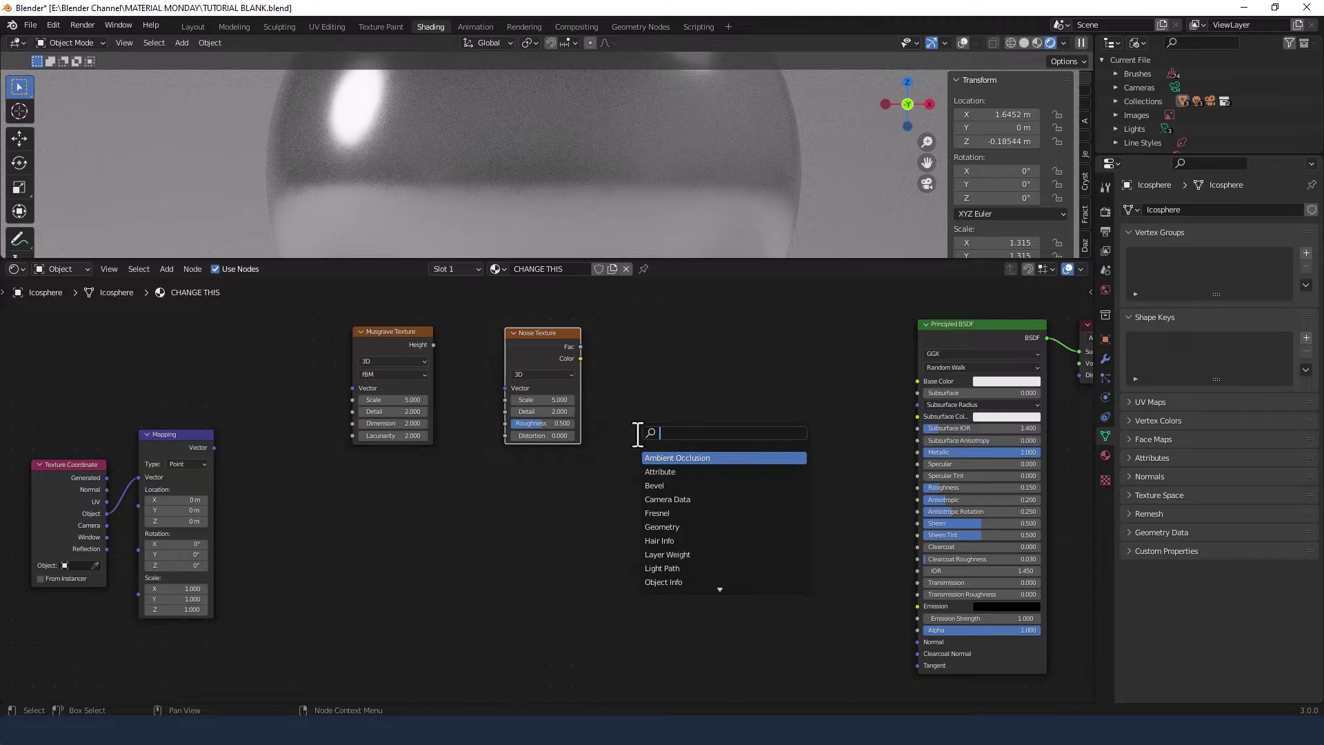
{"action": "type", "text": "color"}
{"action": "key", "text": "Return"}
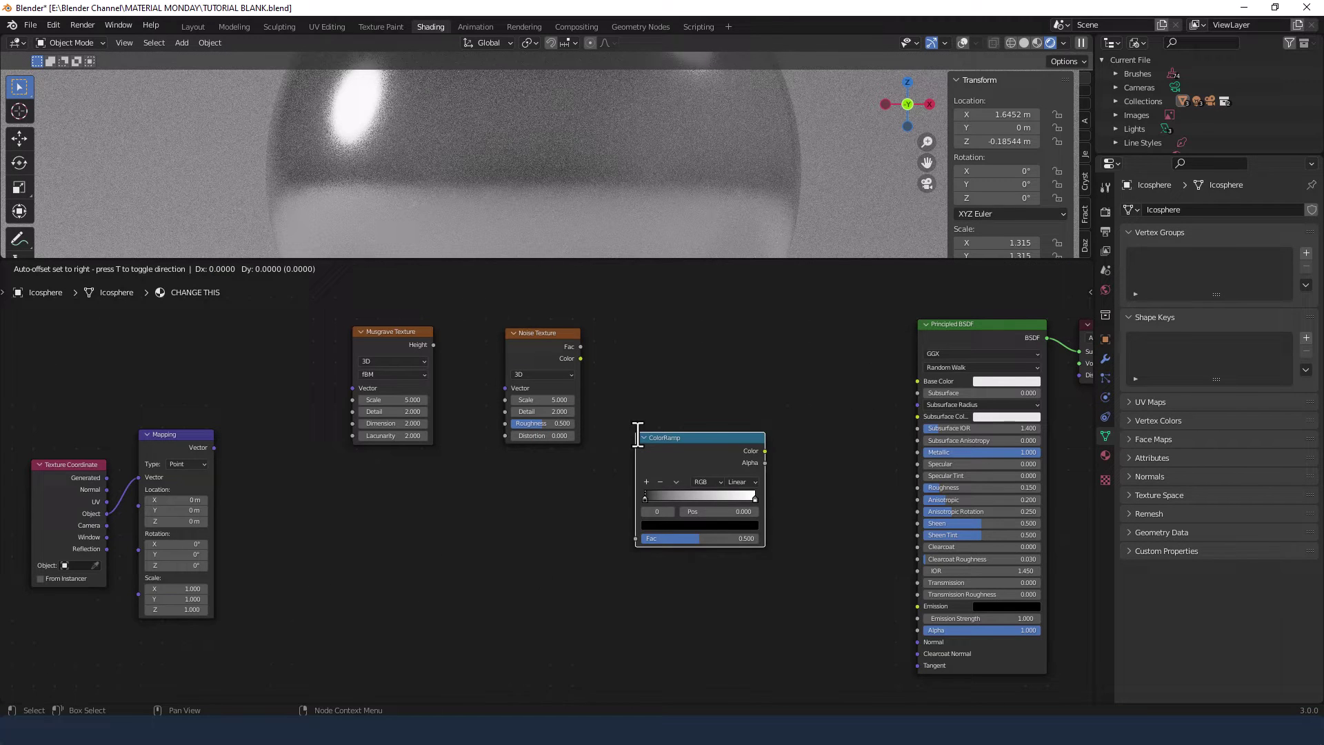
{"action": "left_click", "coordinate": [645, 326]}
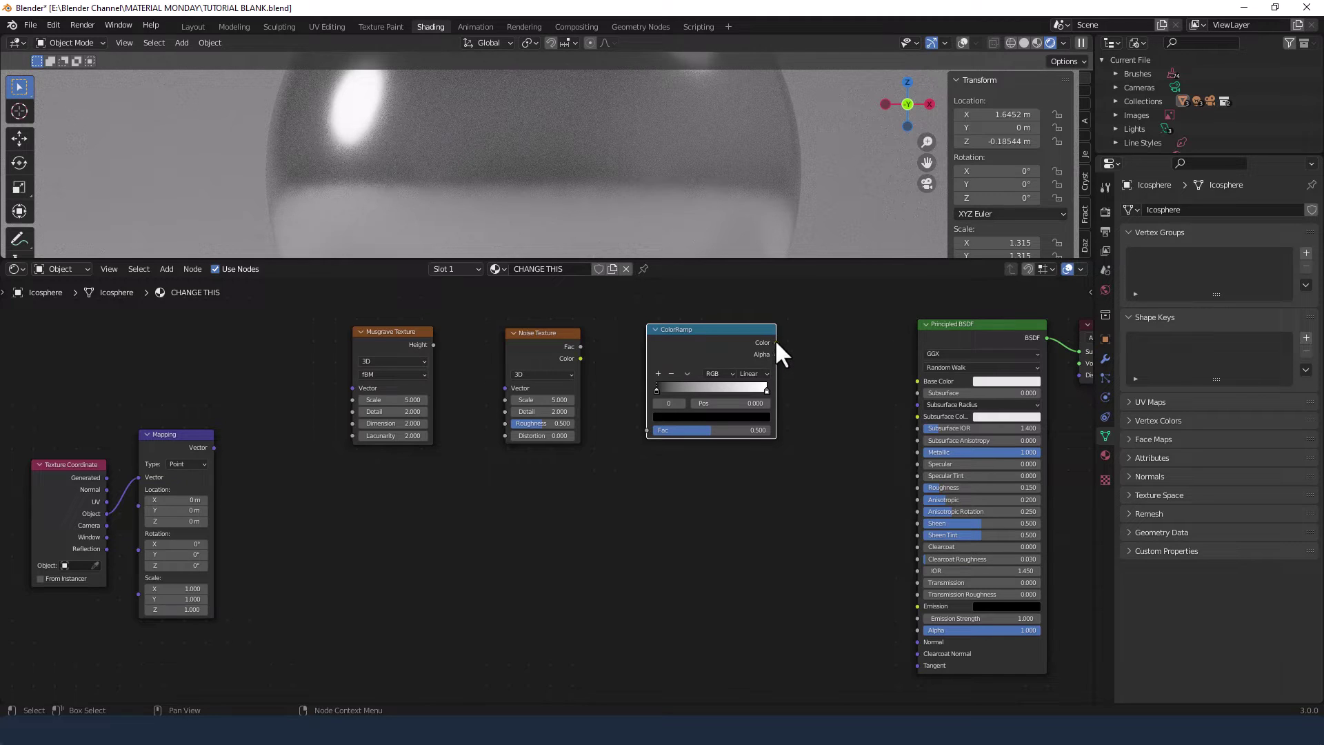
Wire Mapping→Musgrave, Musgrave Height→Noise Vector, Noise Color→ColorRamp→Base Color
{"action": "left_click_drag", "start_coordinate": [776, 343], "coordinate": [919, 387]}
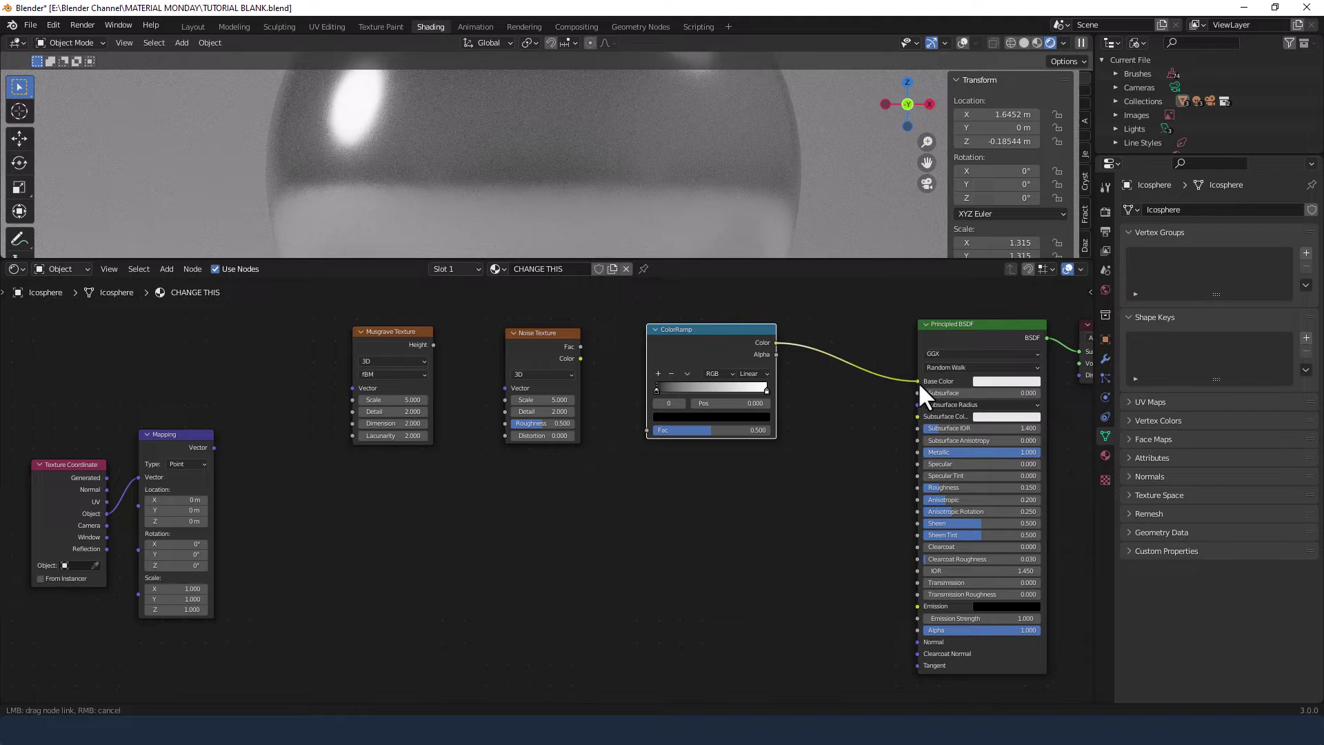
{"action": "left_click_drag", "start_coordinate": [920, 386], "coordinate": [919, 386]}
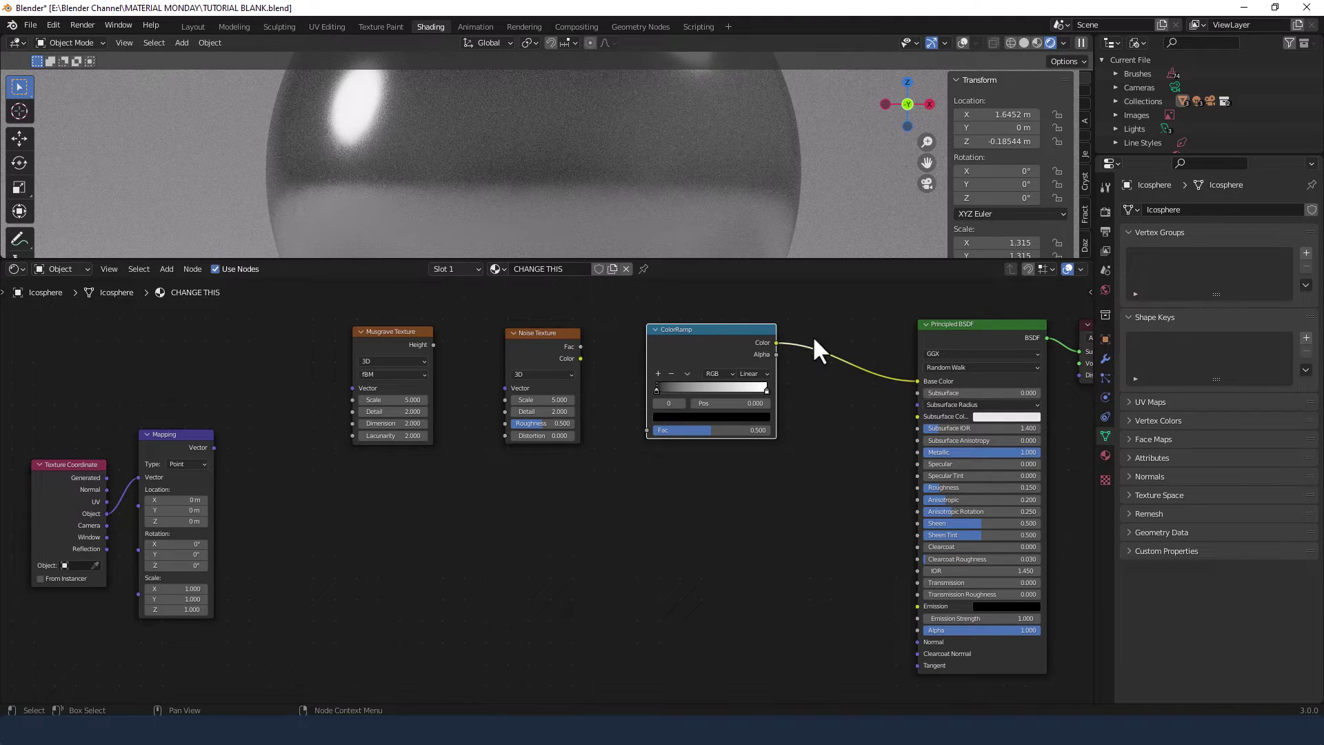
{"action": "left_click_drag", "start_coordinate": [580, 358], "coordinate": [599, 381]}
{"action": "left_click_drag", "start_coordinate": [640, 429], "coordinate": [643, 429]}
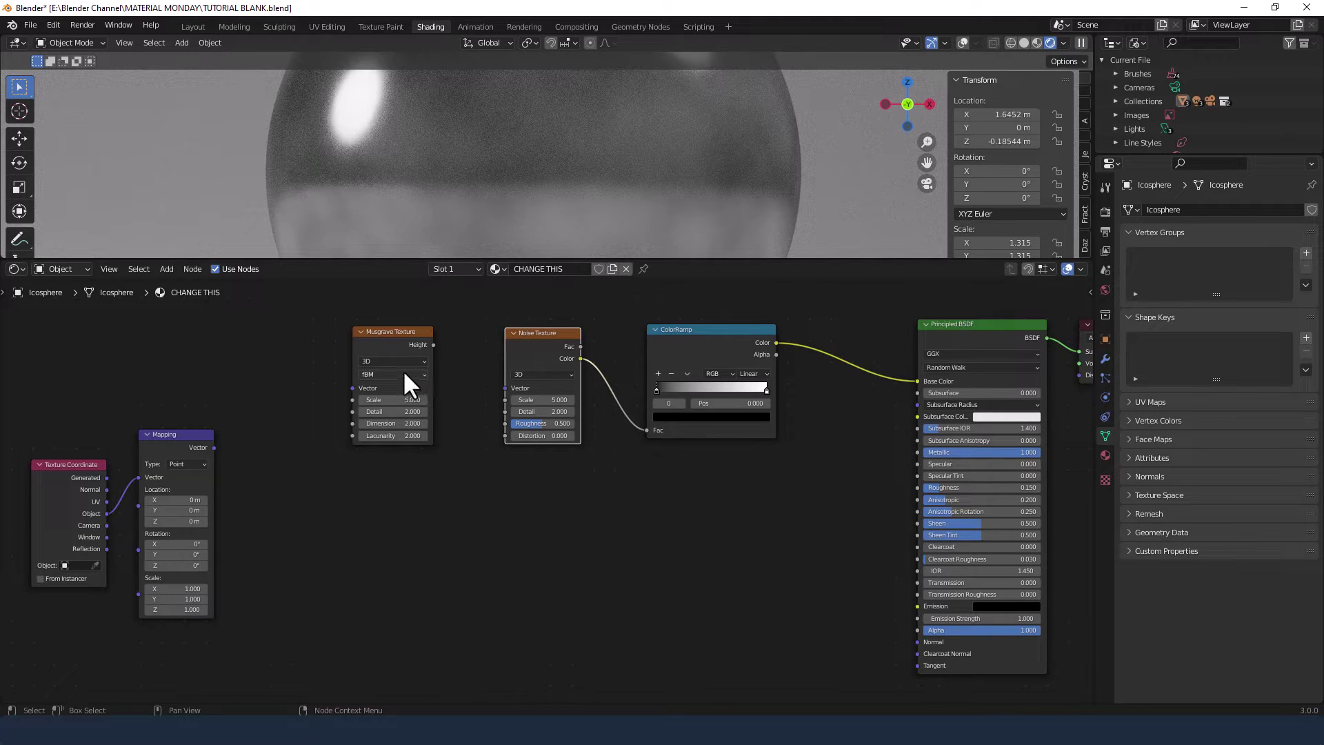
{"action": "left_click", "coordinate": [433, 347]}
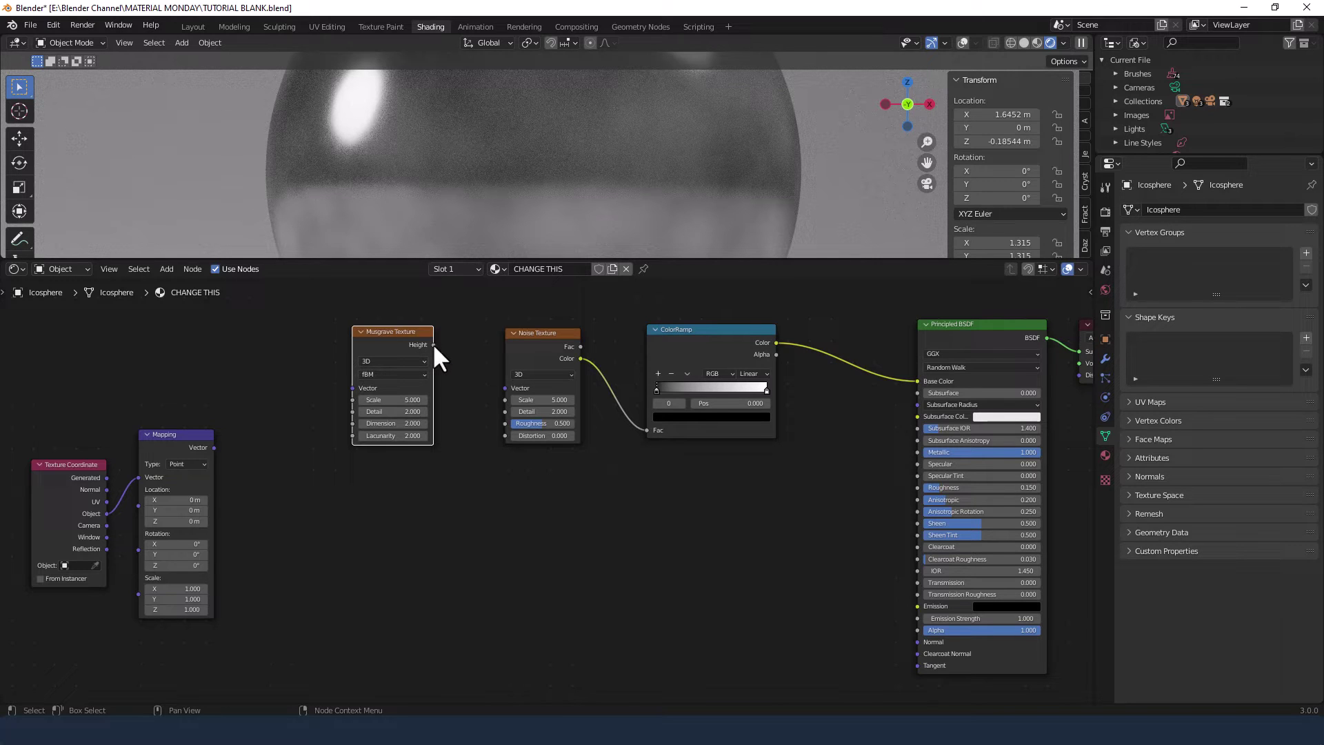
{"action": "left_click_drag", "start_coordinate": [433, 345], "coordinate": [503, 387]}
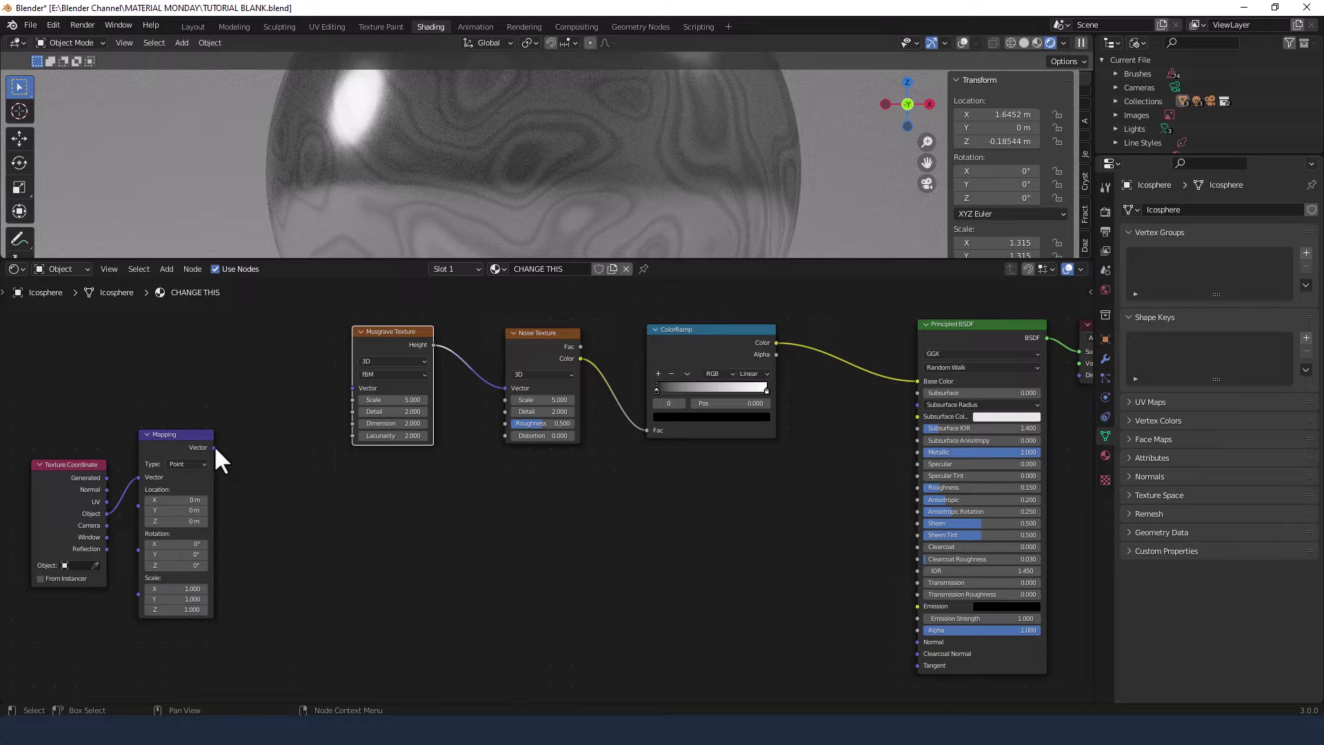
{"action": "left_click_drag", "start_coordinate": [214, 448], "coordinate": [354, 387]}
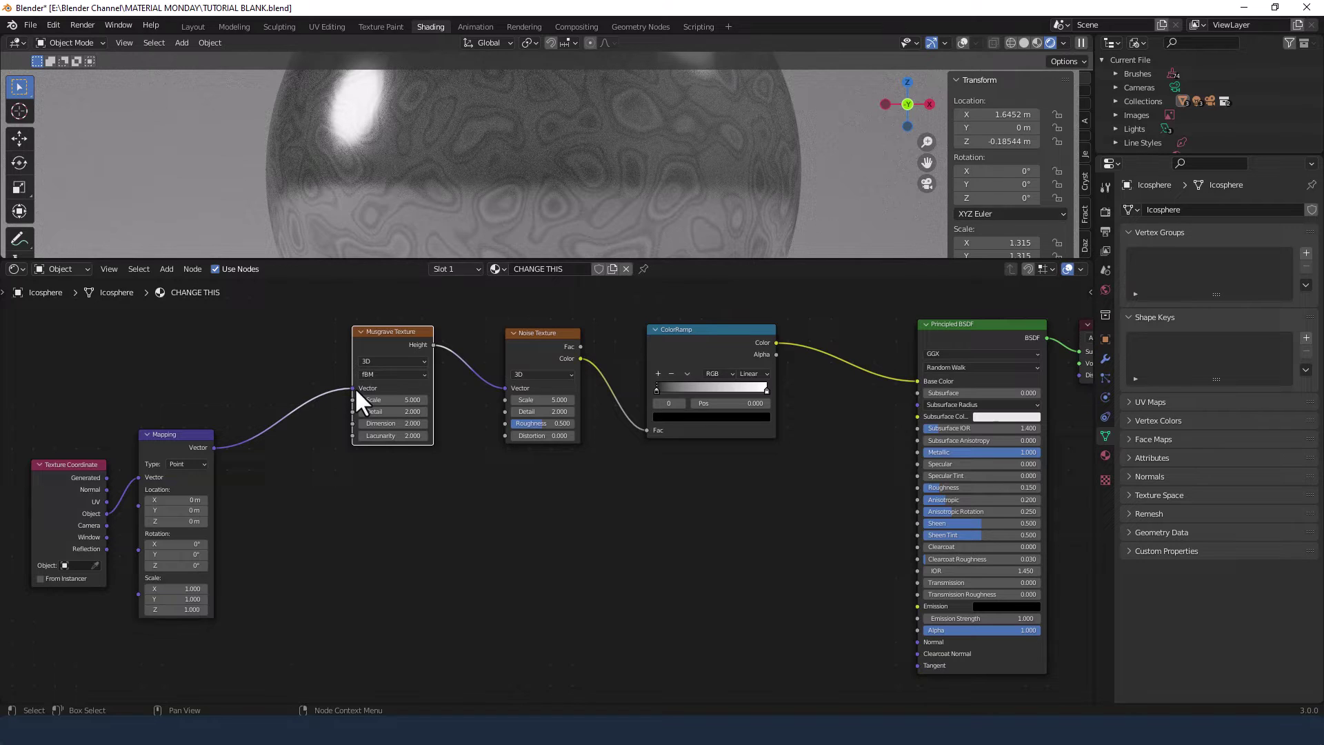
Set the Musgrave Texture to Detail 20, Dimension 1 and Lacunarity 1
{"action": "left_click", "coordinate": [397, 411]}
{"action": "type", "text": "20"}
{"action": "key", "text": "Tab"}
{"action": "type", "text": "1"}
{"action": "key", "text": "Tab"}
{"action": "type", "text": "1"}
{"action": "key", "text": "Return"}
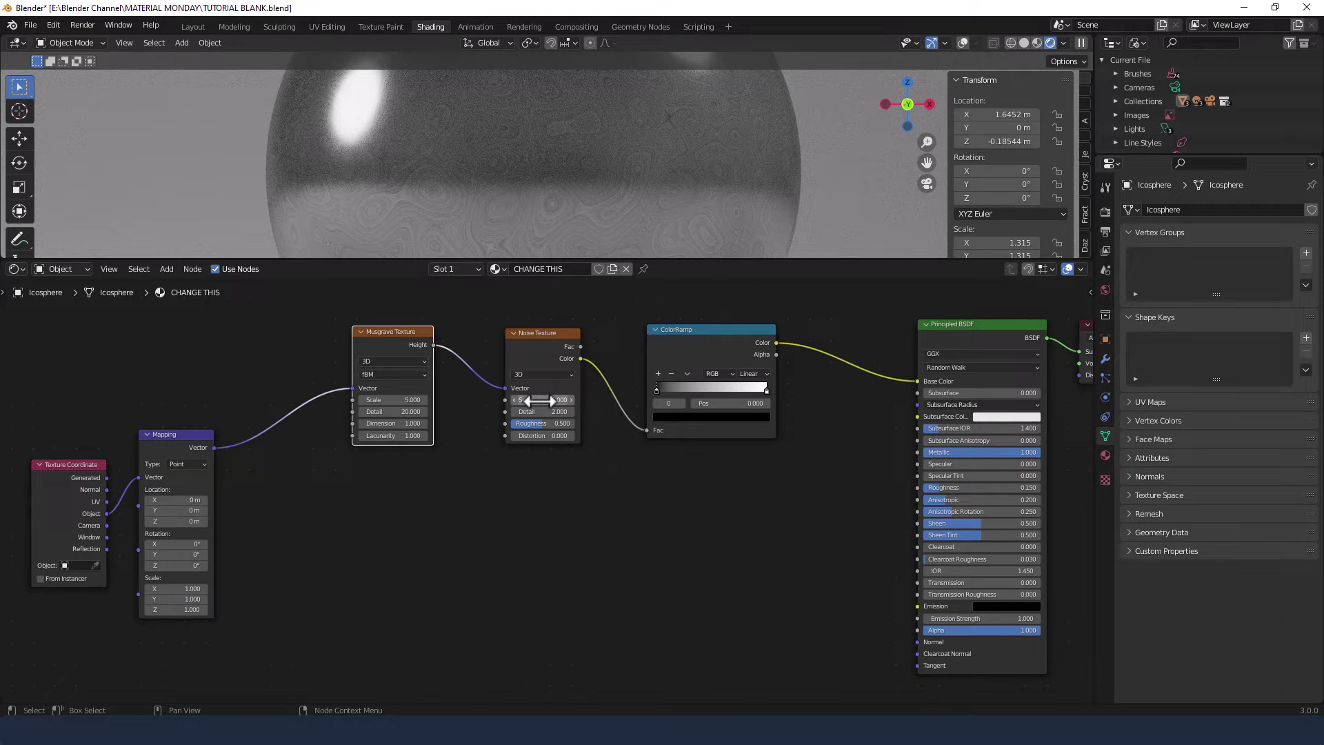
Set the Noise Texture to Scale 1, Detail 20, Roughness 0.25 and Distortion 1
{"action": "left_click", "coordinate": [535, 400]}
{"action": "type", "text": "1"}
{"action": "key", "text": "Tab"}
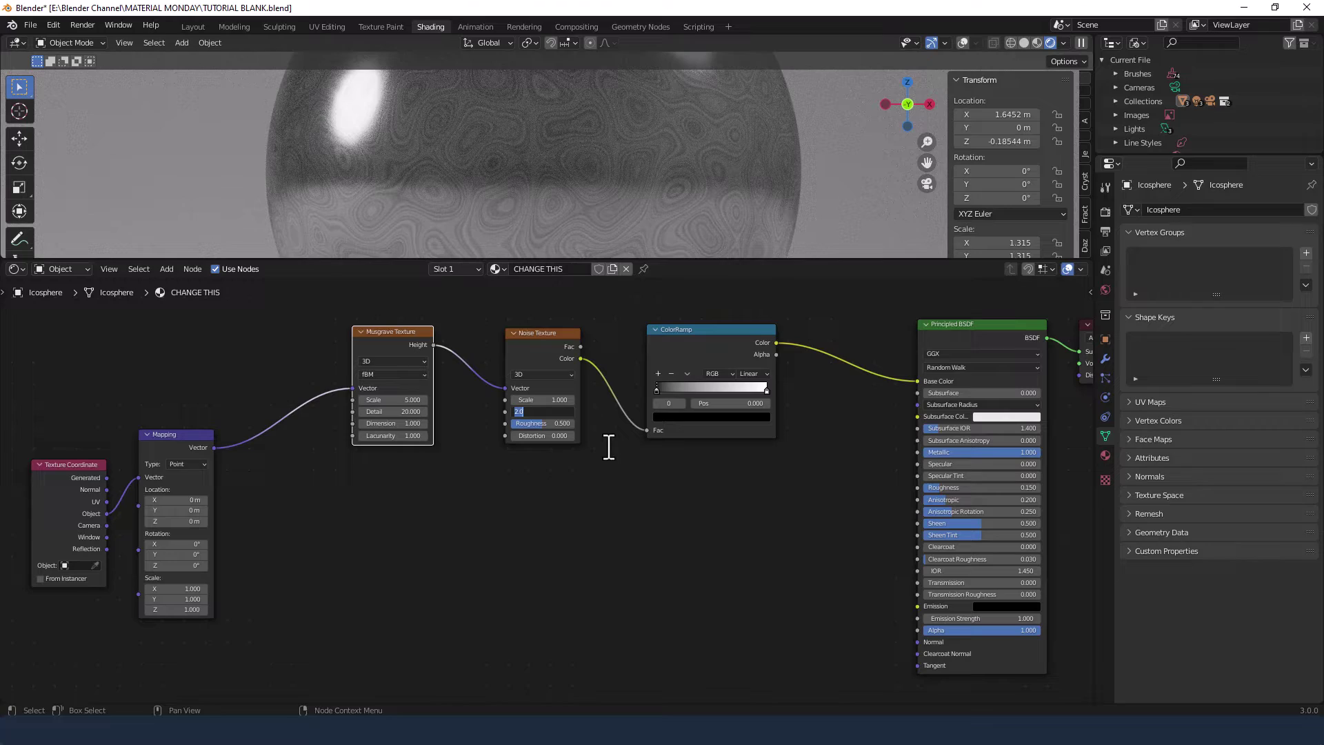
{"action": "type", "text": "20"}
{"action": "key", "text": "Tab"}
{"action": "type", "text": ".25"}
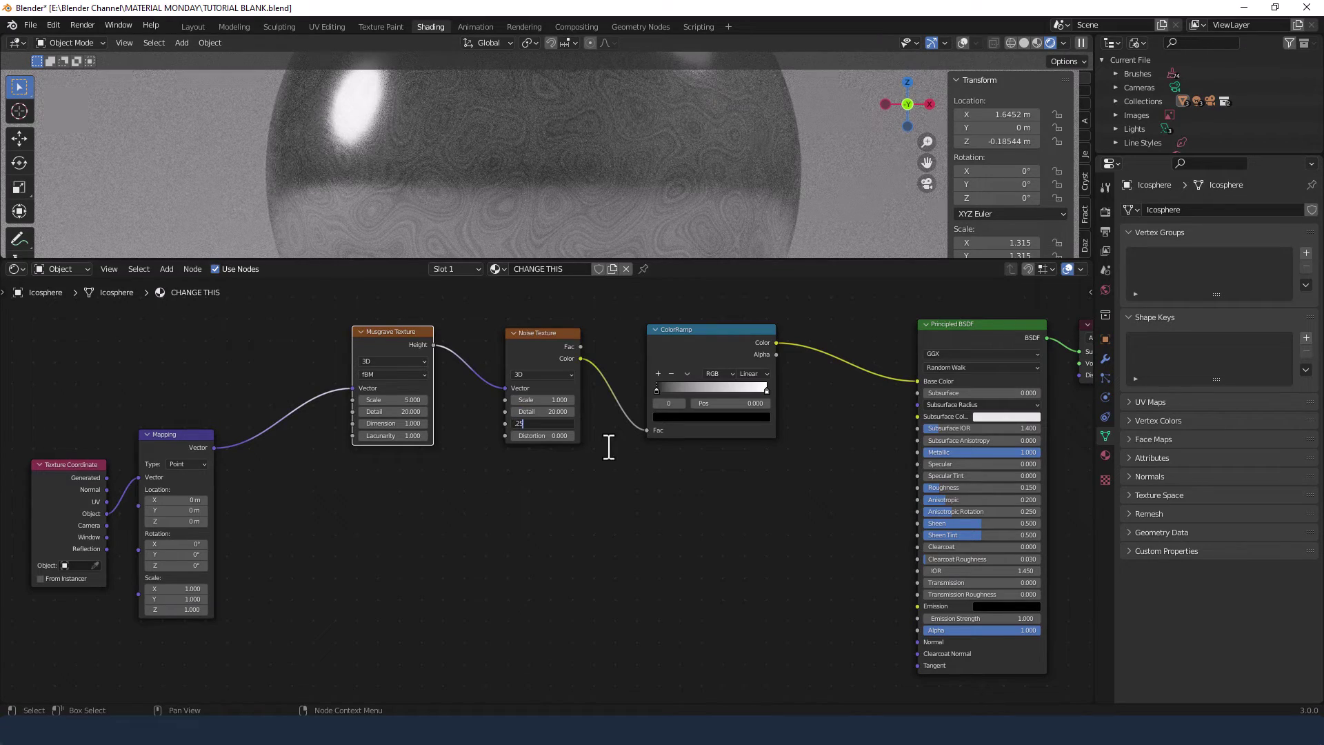
{"action": "key", "text": "Tab"}
{"action": "type", "text": "1"}
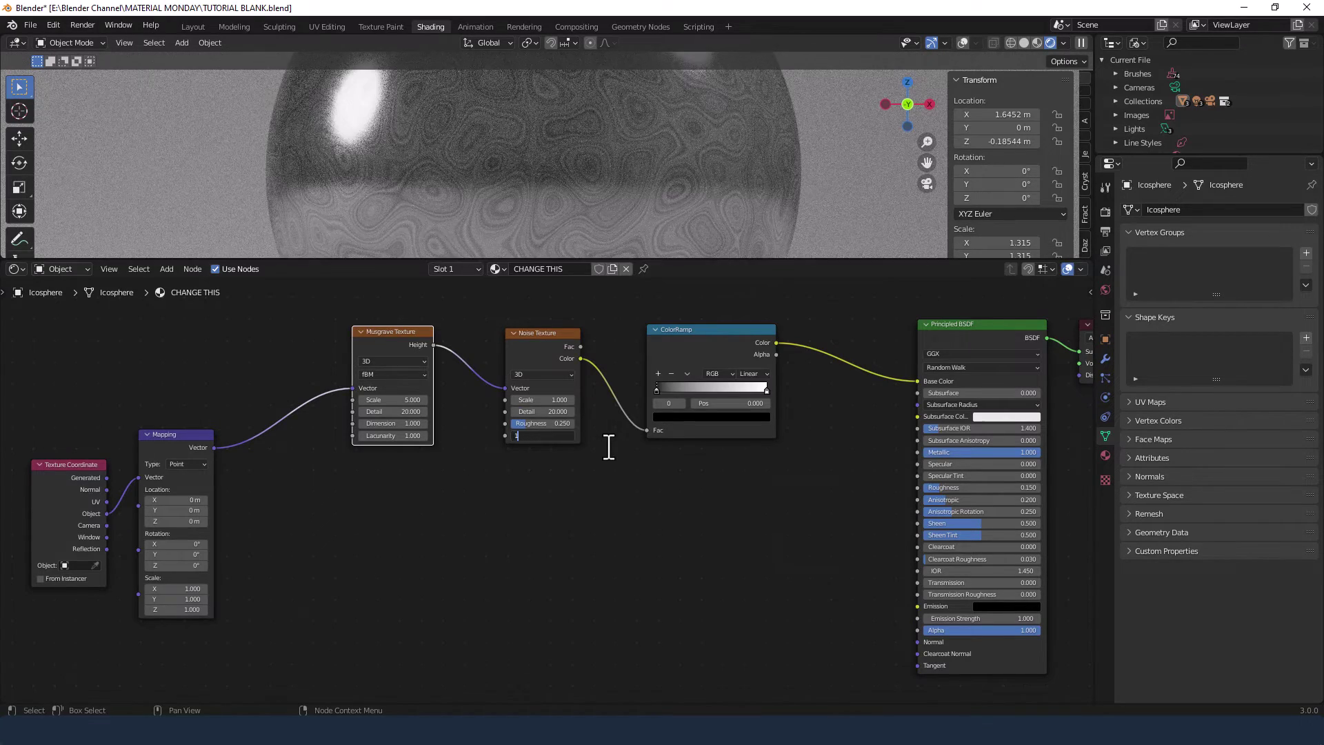
{"action": "key", "text": "Tab"}
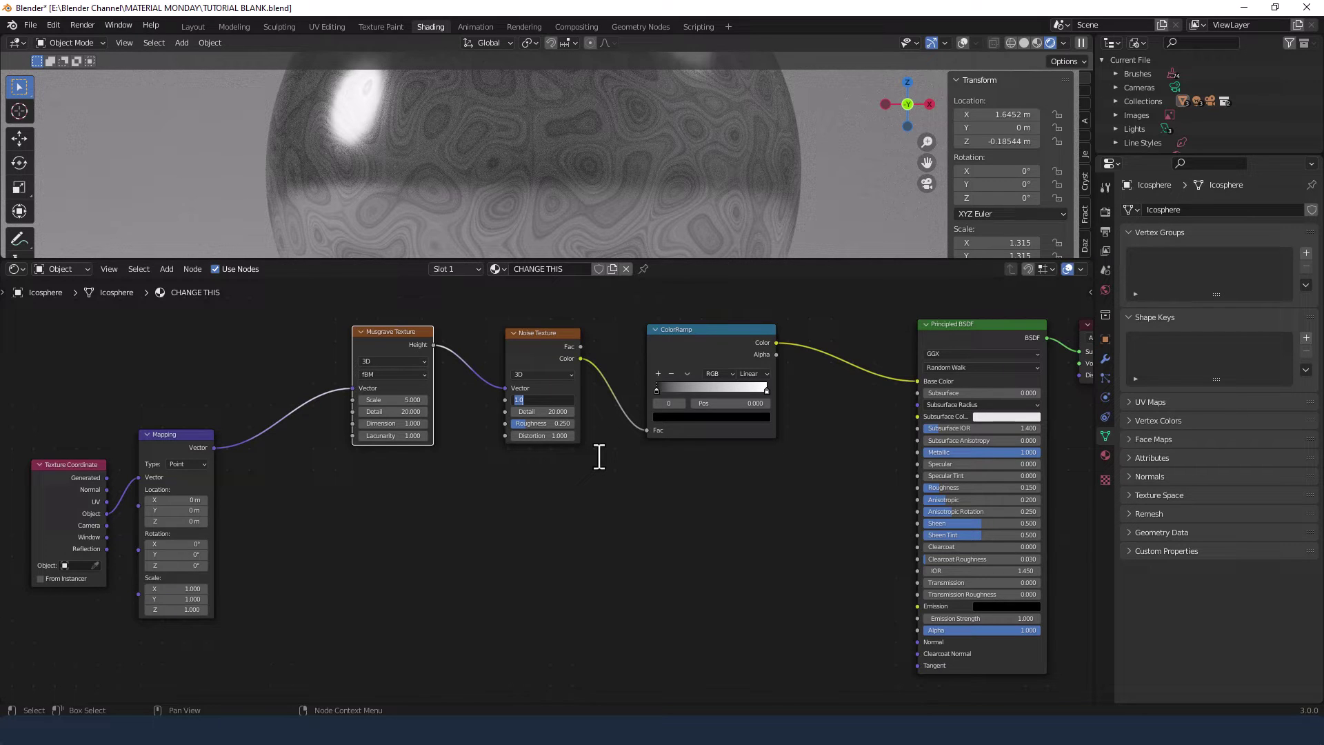
Reverse the ColorRamp gradient with Flip Color Ramp
{"action": "key", "text": "Return"}
{"action": "left_click", "coordinate": [687, 373]}
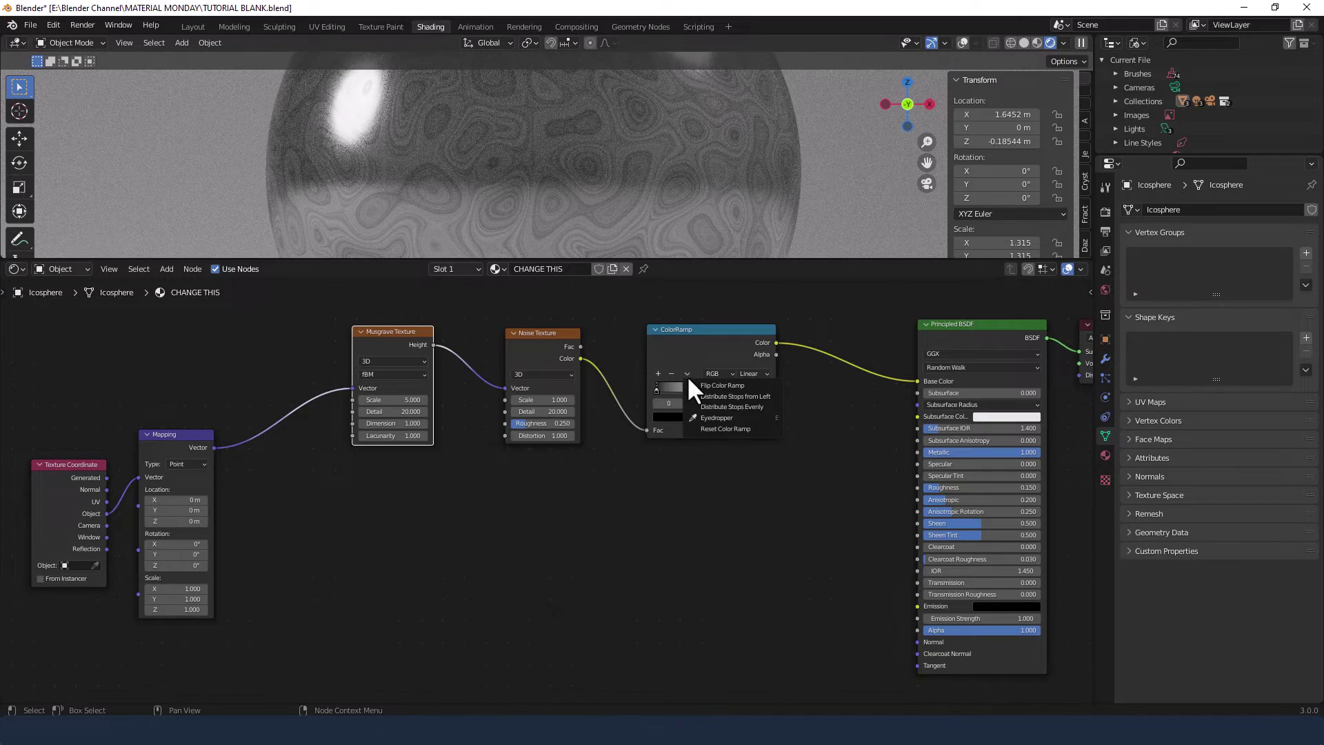
{"action": "left_click", "coordinate": [695, 384]}
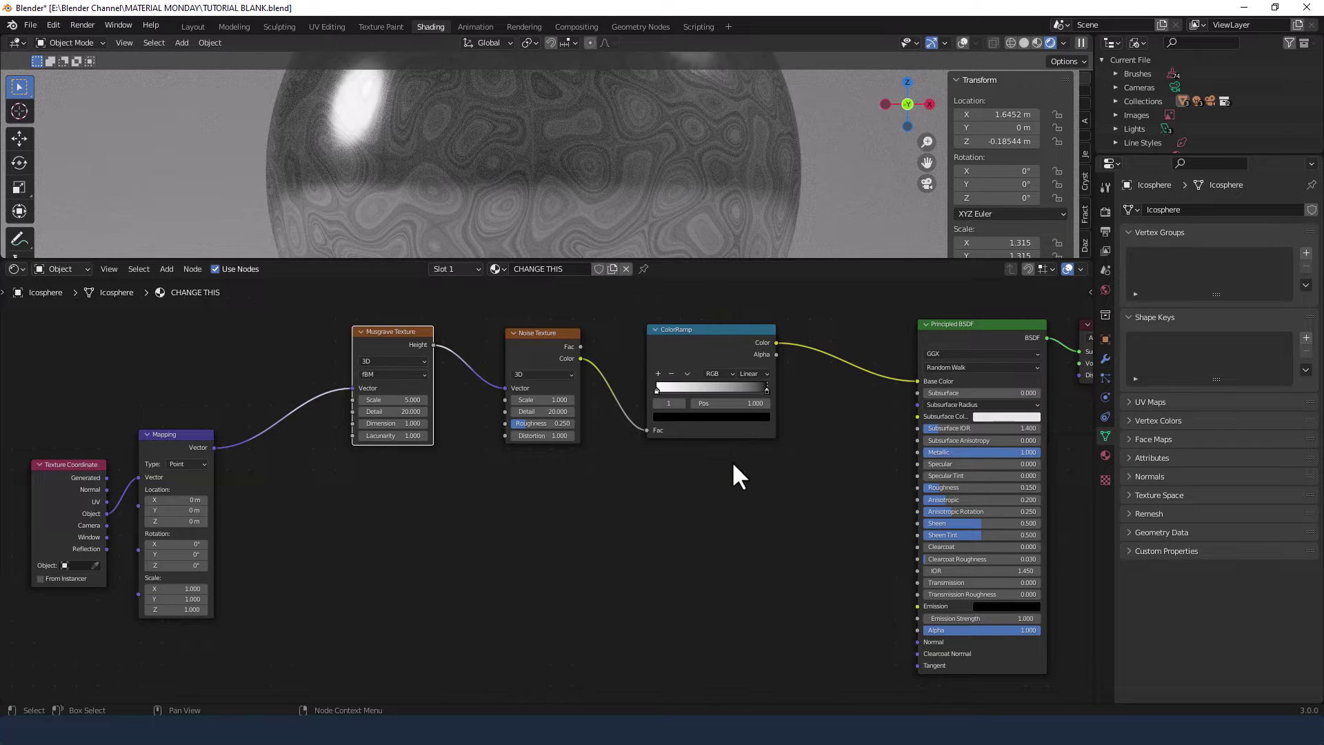
Add a Bump node below the graph and connect its Normal to the Principled BSDF Normal
{"action": "scroll", "coordinate": [671, 506], "scroll_direction": "down", "scroll_amount": 3}
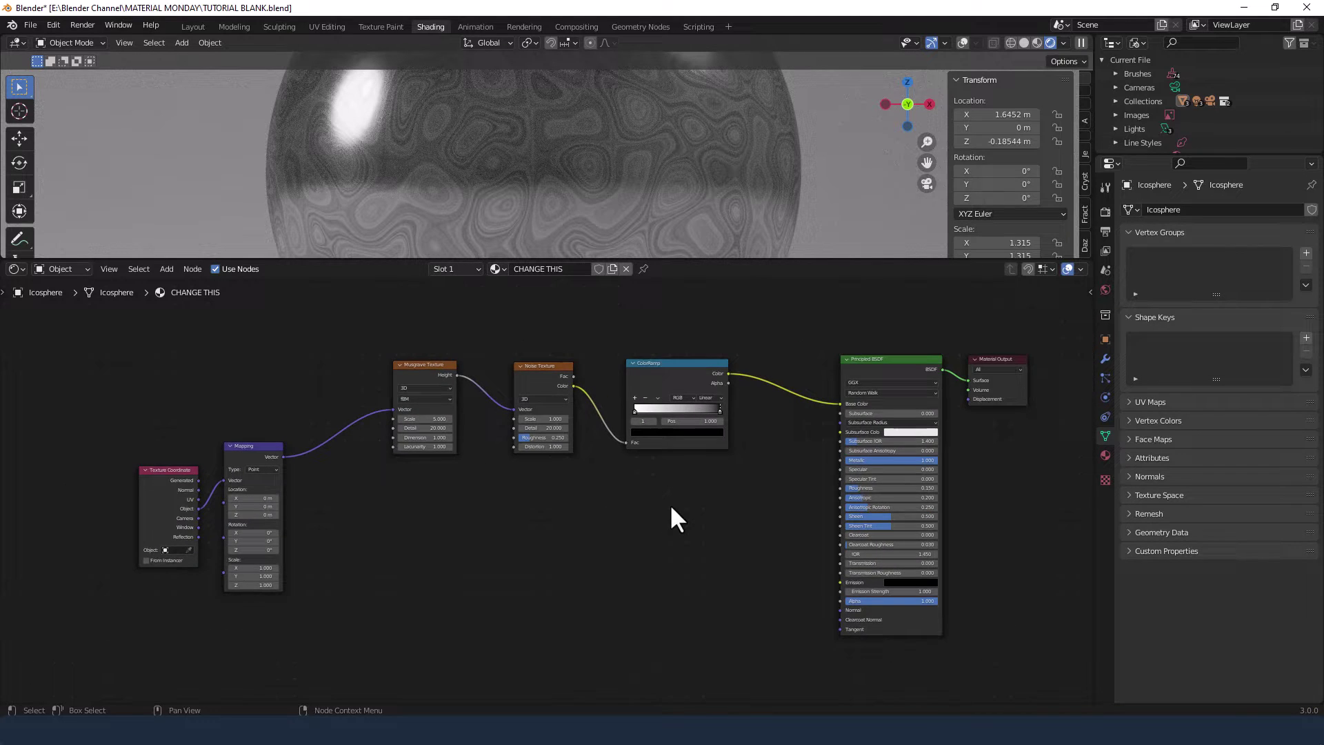
{"action": "scroll", "coordinate": [673, 517], "scroll_direction": "up", "scroll_amount": 1}
{"action": "scroll", "coordinate": [669, 516], "scroll_direction": "up", "scroll_amount": 1}
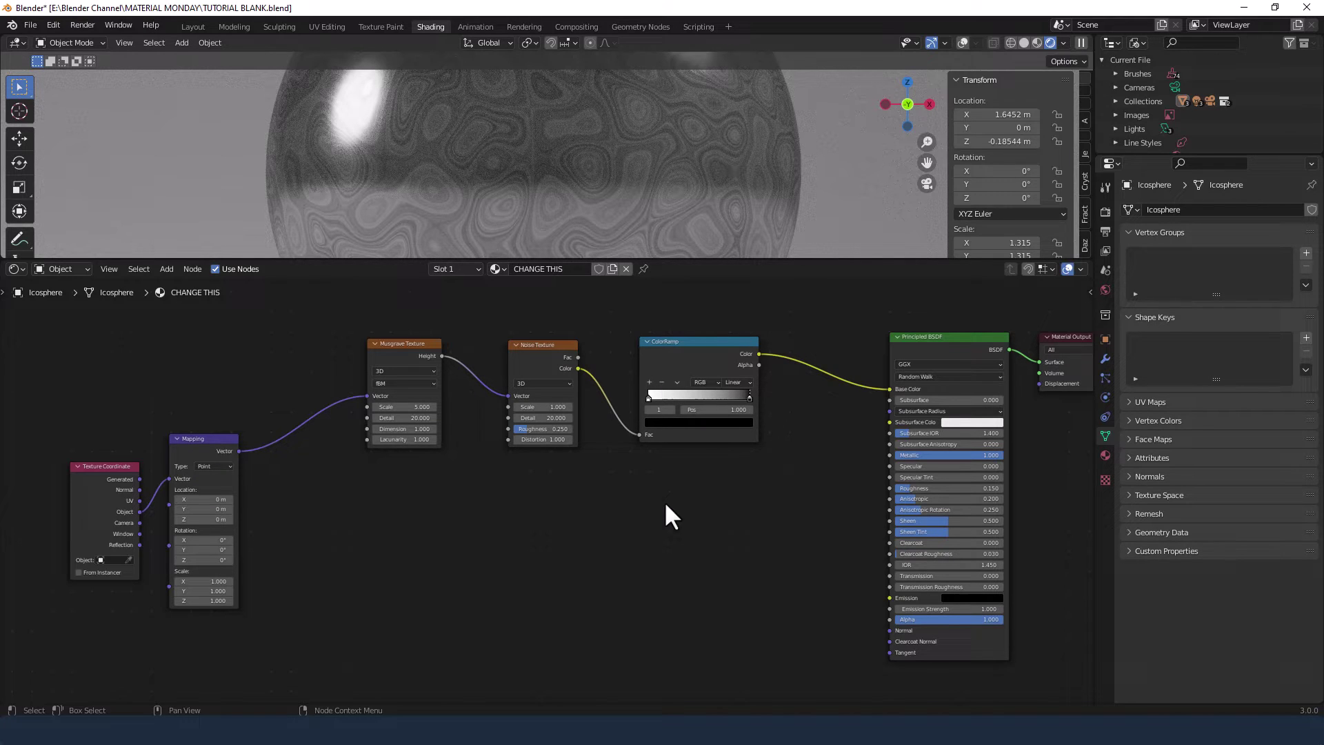
{"action": "middle_click_drag", "start_coordinate": [665, 505], "coordinate": [715, 491]}
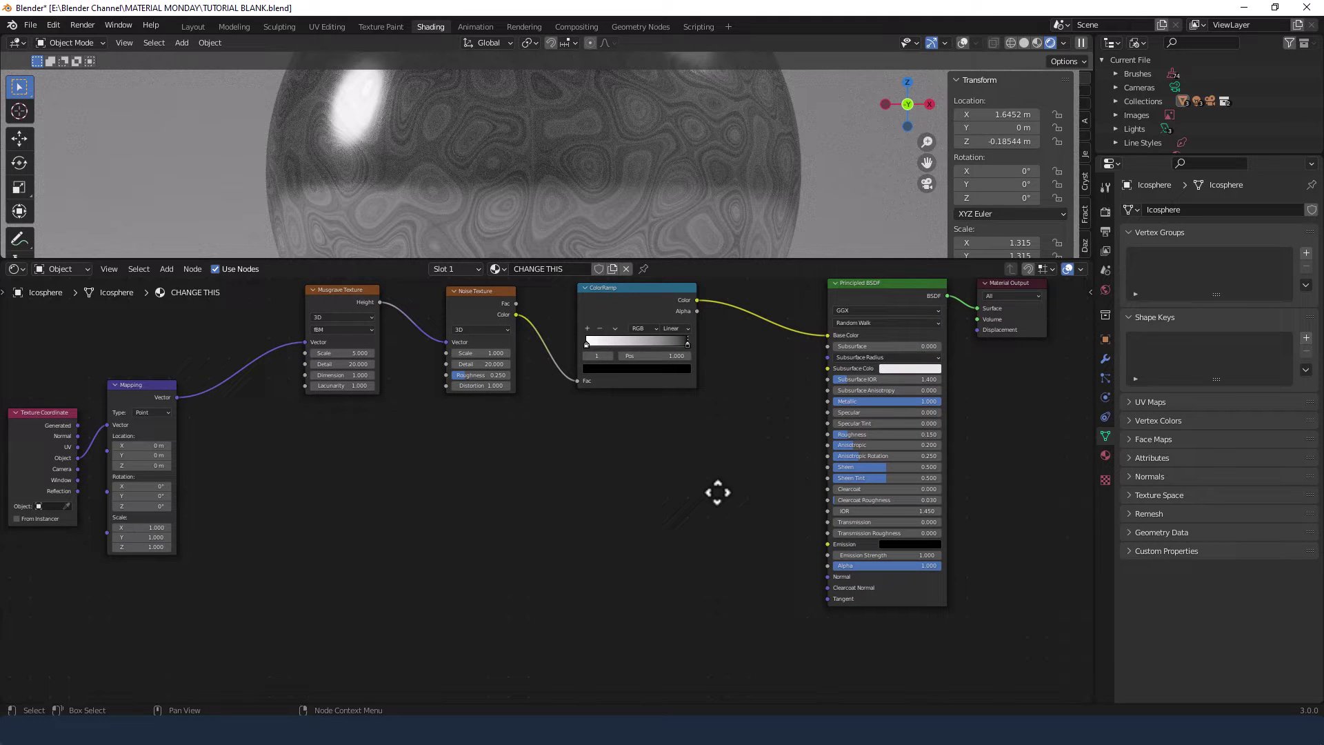
{"action": "key", "text": "shift+a"}
{"action": "left_click", "coordinate": [677, 505]}
{"action": "type", "text": "BUMP"}
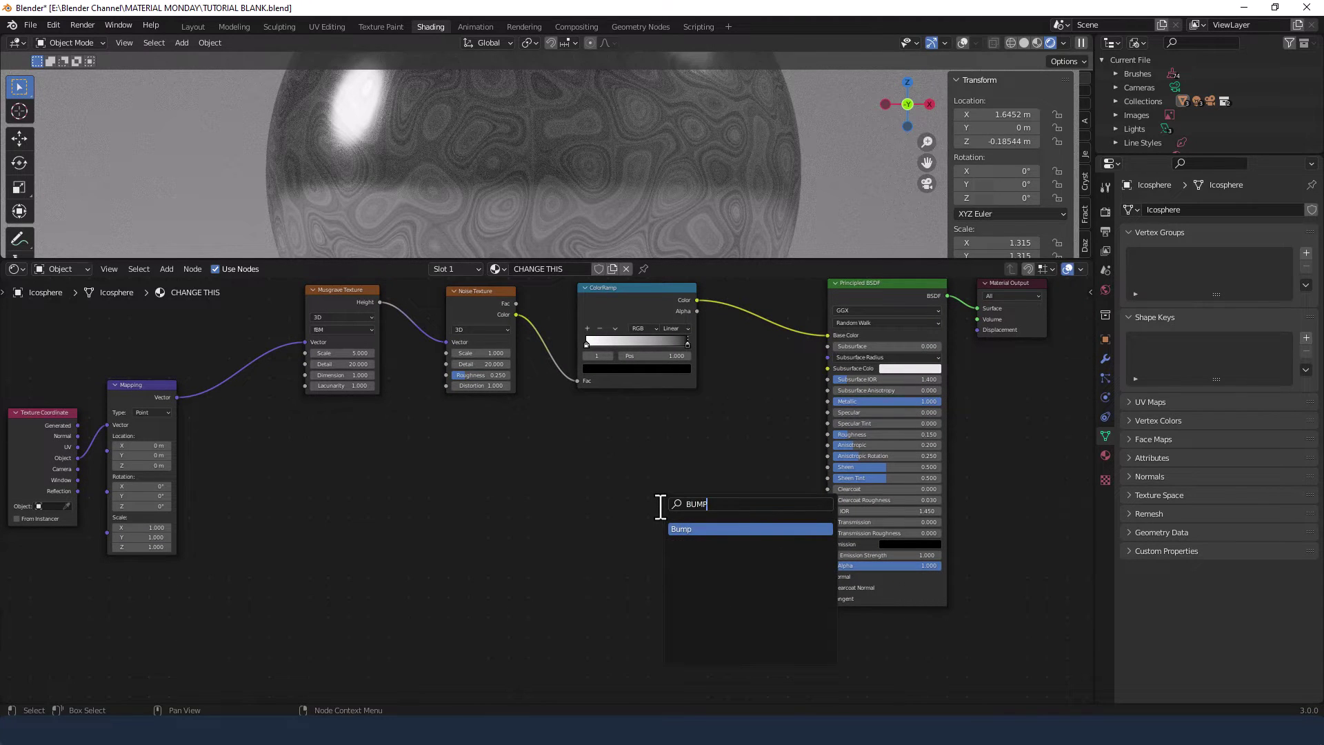
{"action": "key", "text": "Return"}
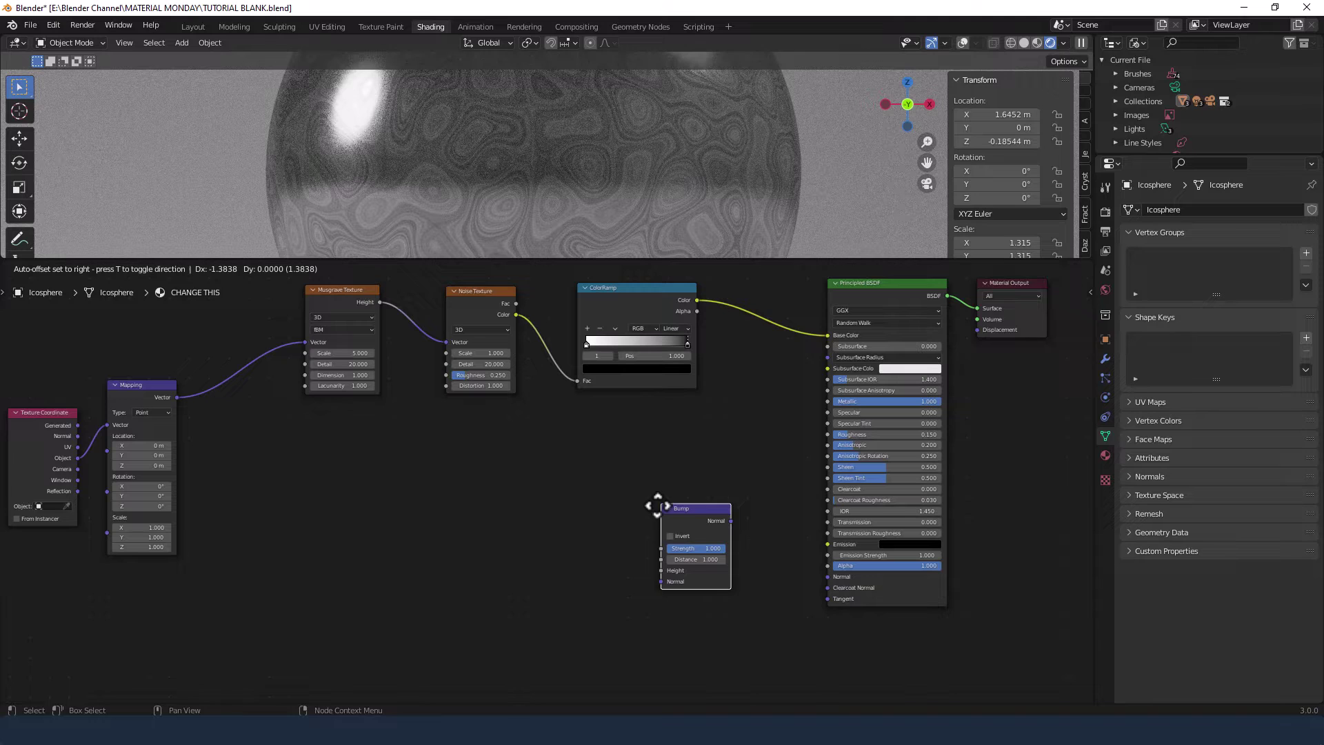
{"action": "left_click", "coordinate": [681, 518]}
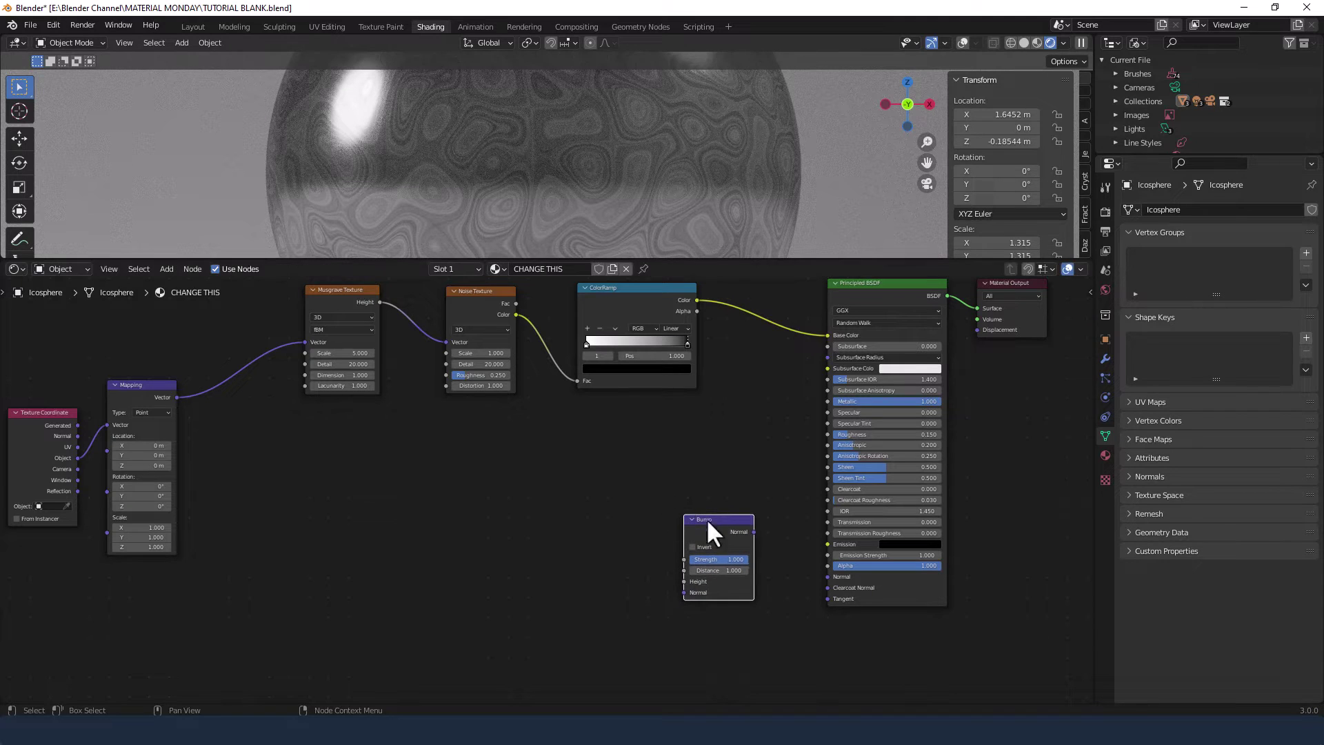
{"action": "left_click_drag", "start_coordinate": [754, 532], "coordinate": [826, 578]}
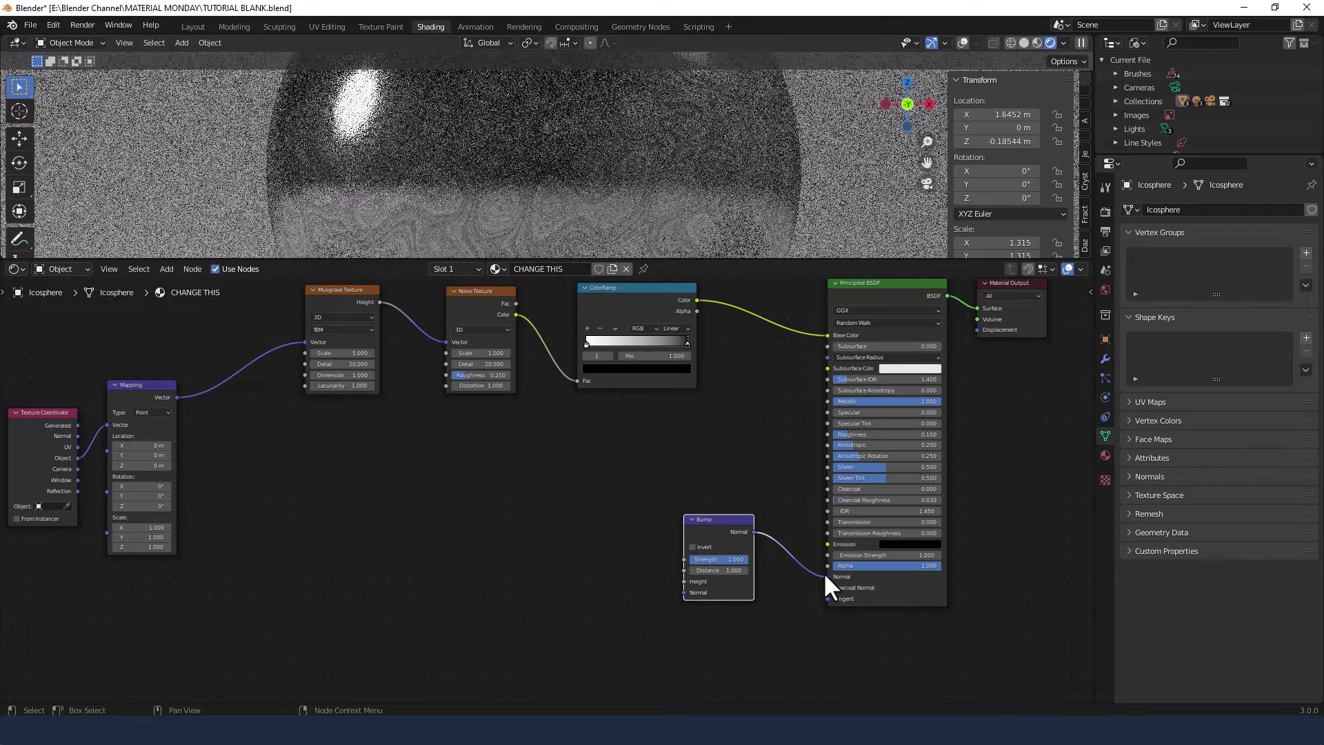
Feed the ColorRamp Color into the Bump node and set Bump Distance to 0.1
{"action": "left_click_drag", "start_coordinate": [719, 285], "coordinate": [1069, 605]}
{"action": "left_click_drag", "start_coordinate": [851, 278], "coordinate": [891, 280]}
{"action": "left_click", "coordinate": [739, 523]}
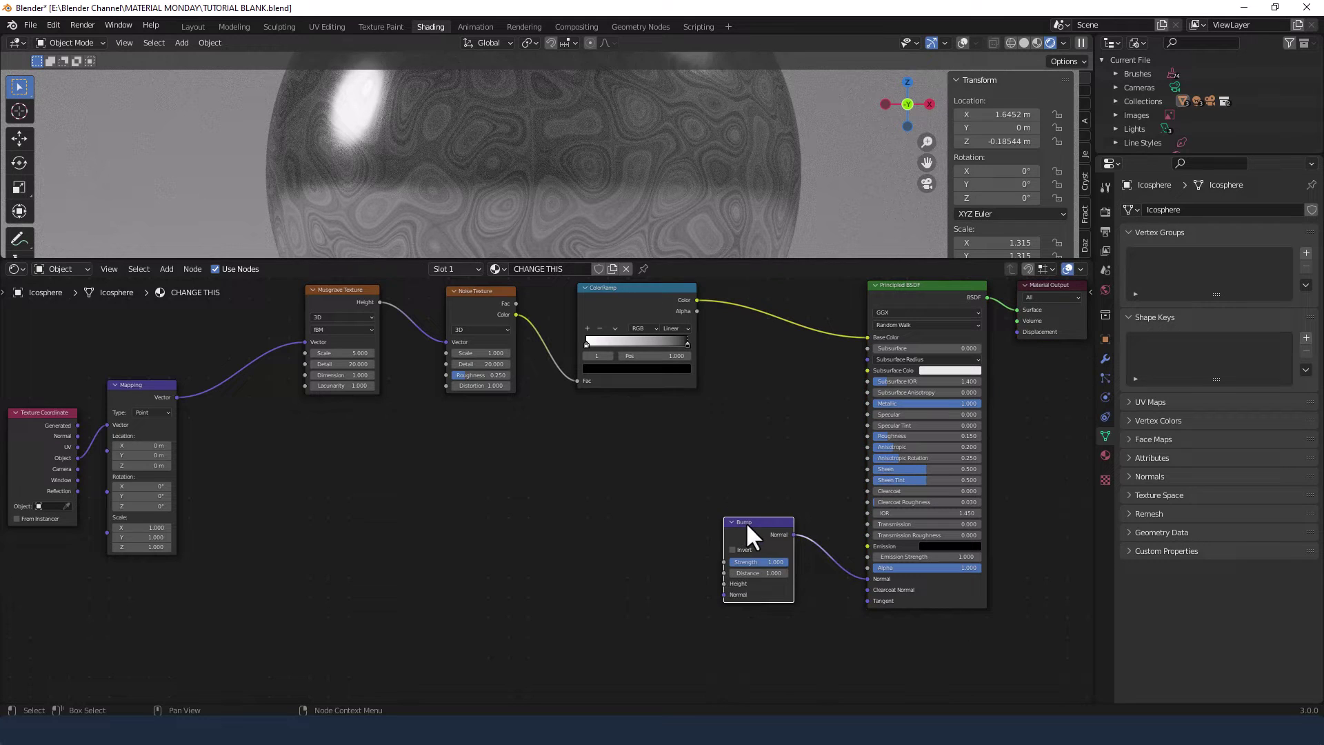
{"action": "left_click_drag", "start_coordinate": [746, 522], "coordinate": [776, 535]}
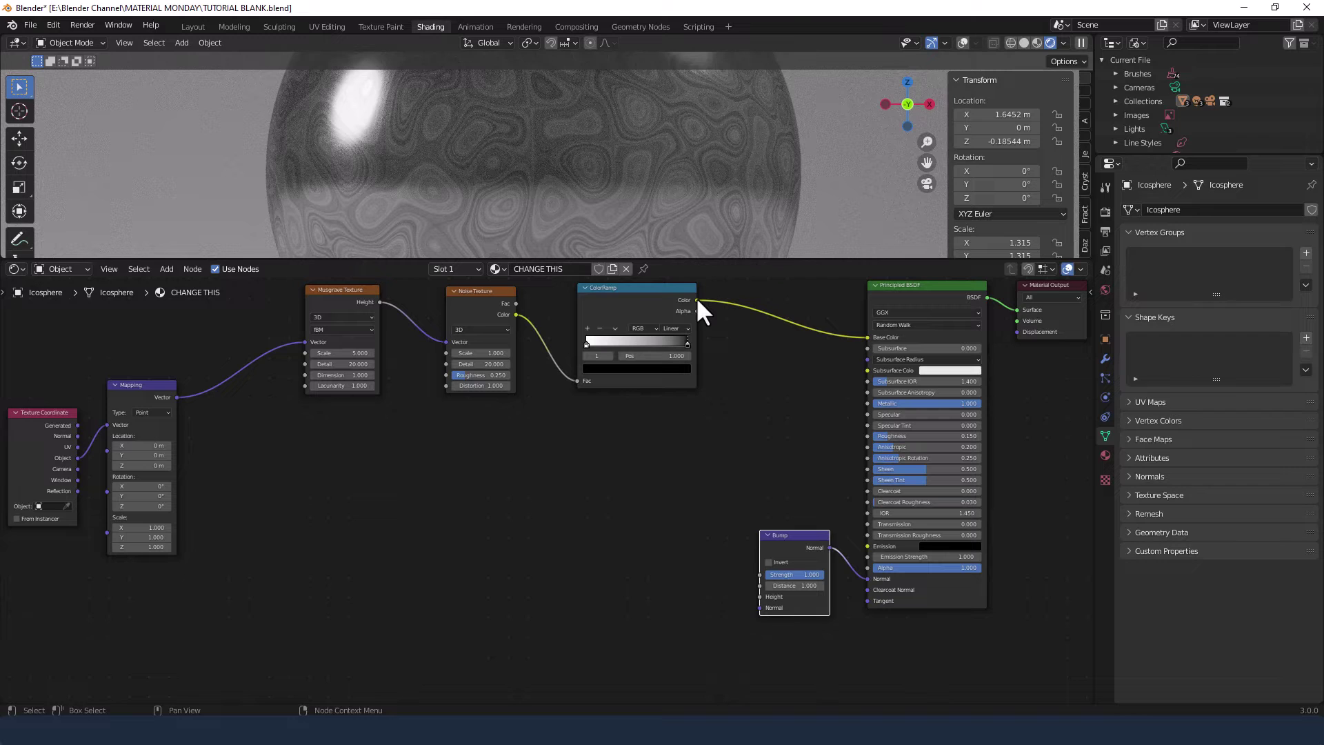
{"action": "left_click_drag", "start_coordinate": [697, 301], "coordinate": [753, 579]}
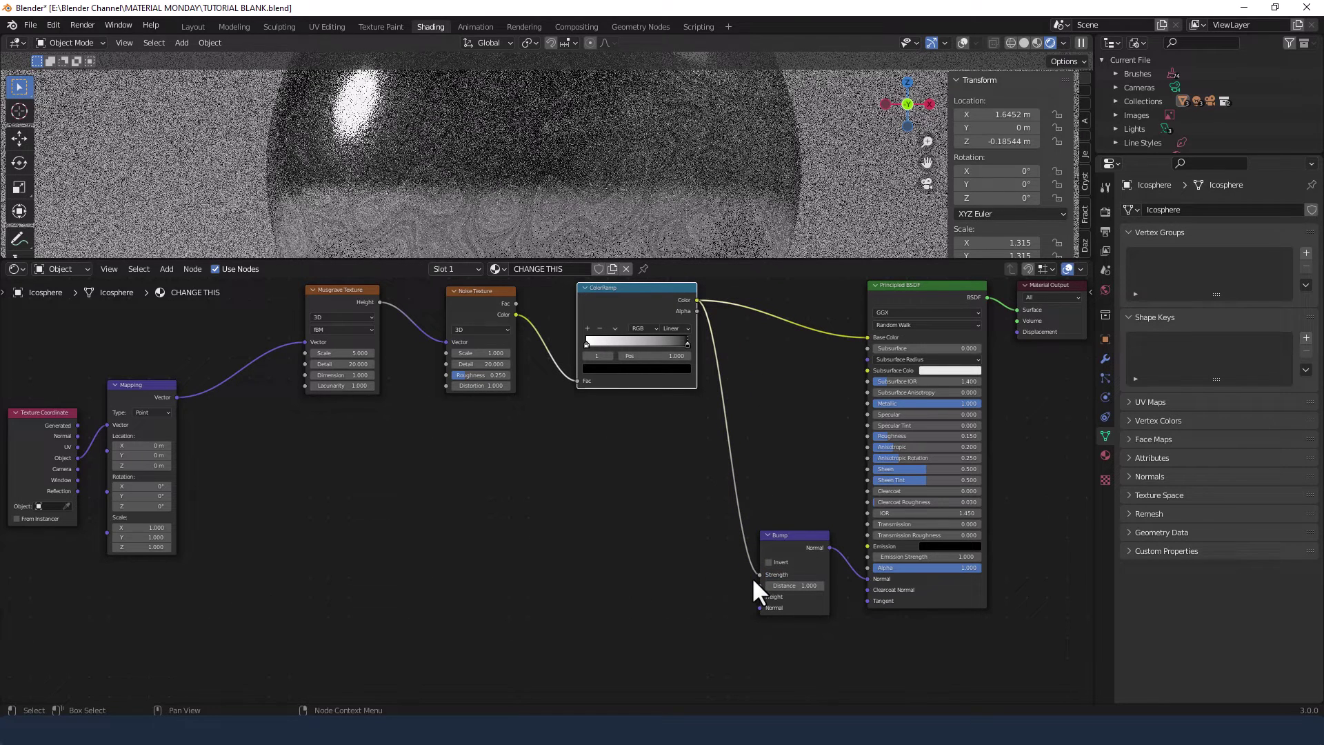
{"action": "left_click", "coordinate": [791, 589]}
{"action": "type", "text": ".1"}
{"action": "key", "text": "Return"}
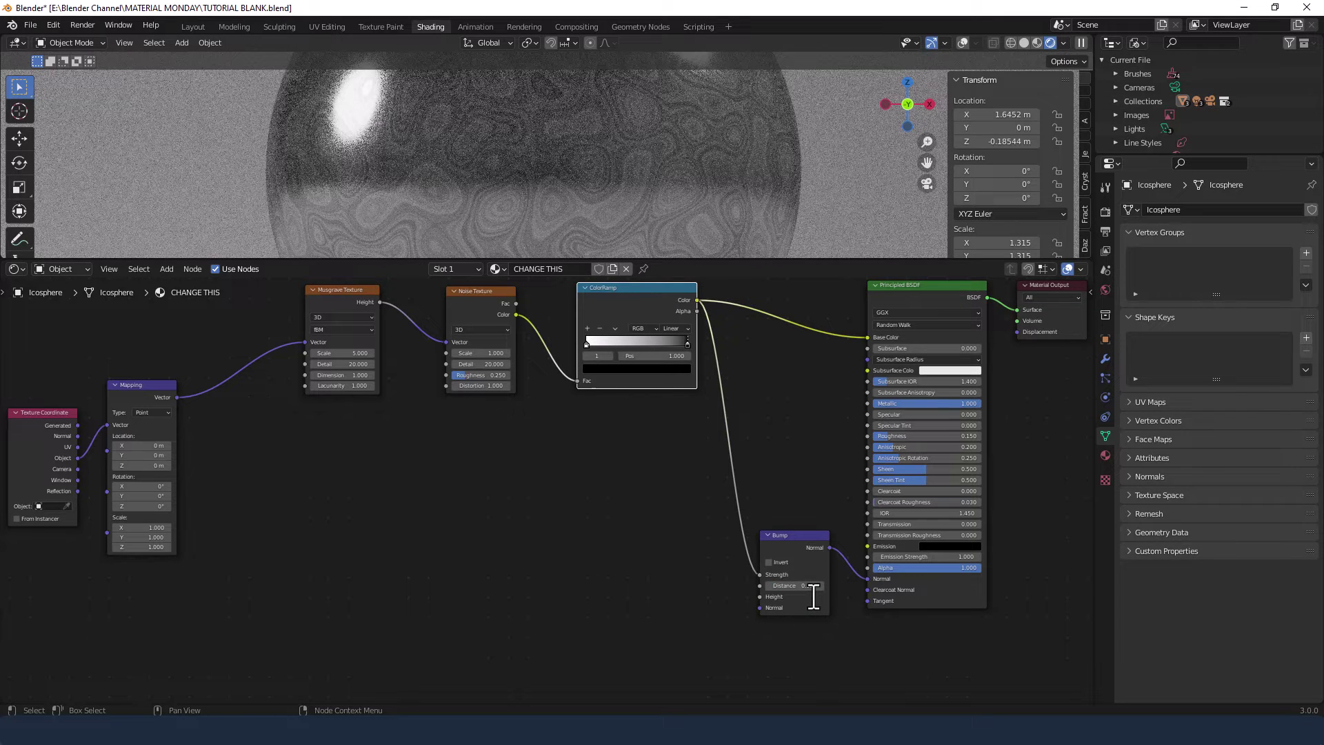
{"action": "left_click", "coordinate": [638, 598]}
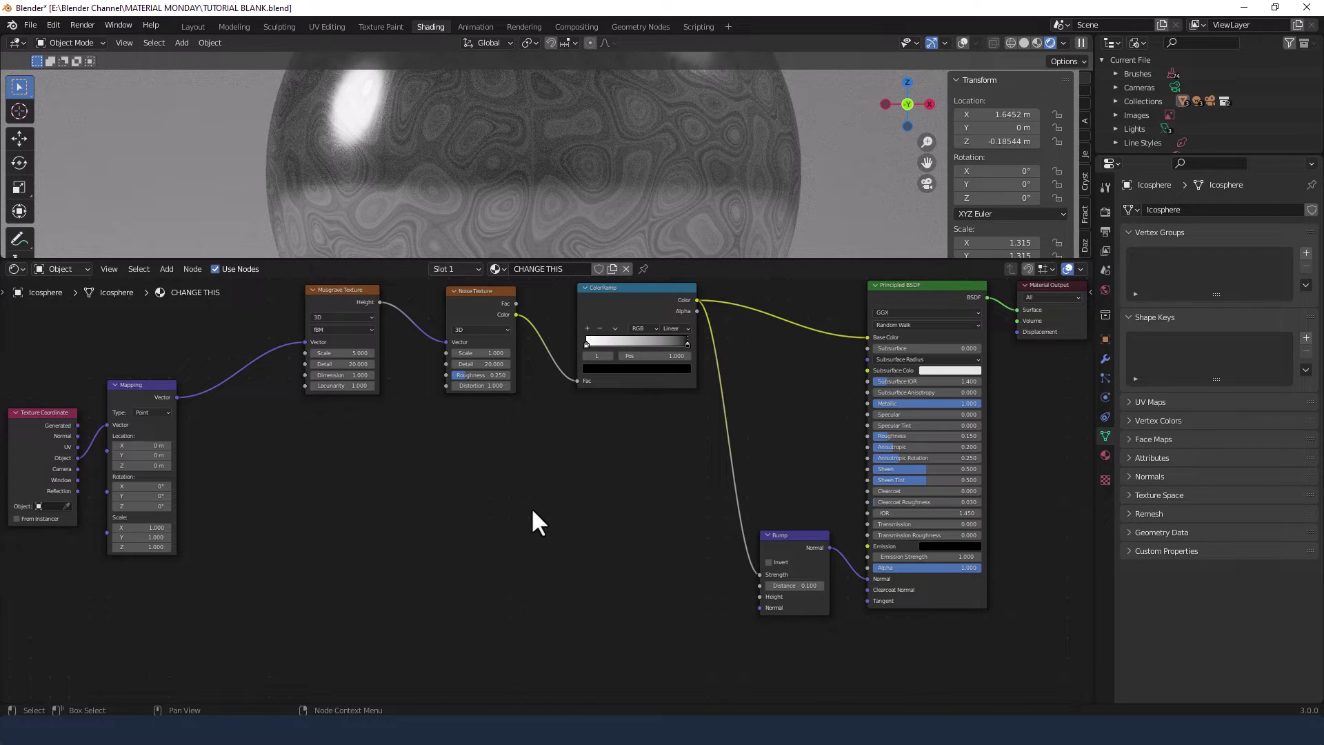
Add a Voronoi Texture node under the Noise Texture, fed by the Mapping Vector output
{"action": "key", "text": "shift+a"}
{"action": "type", "text": "v"}
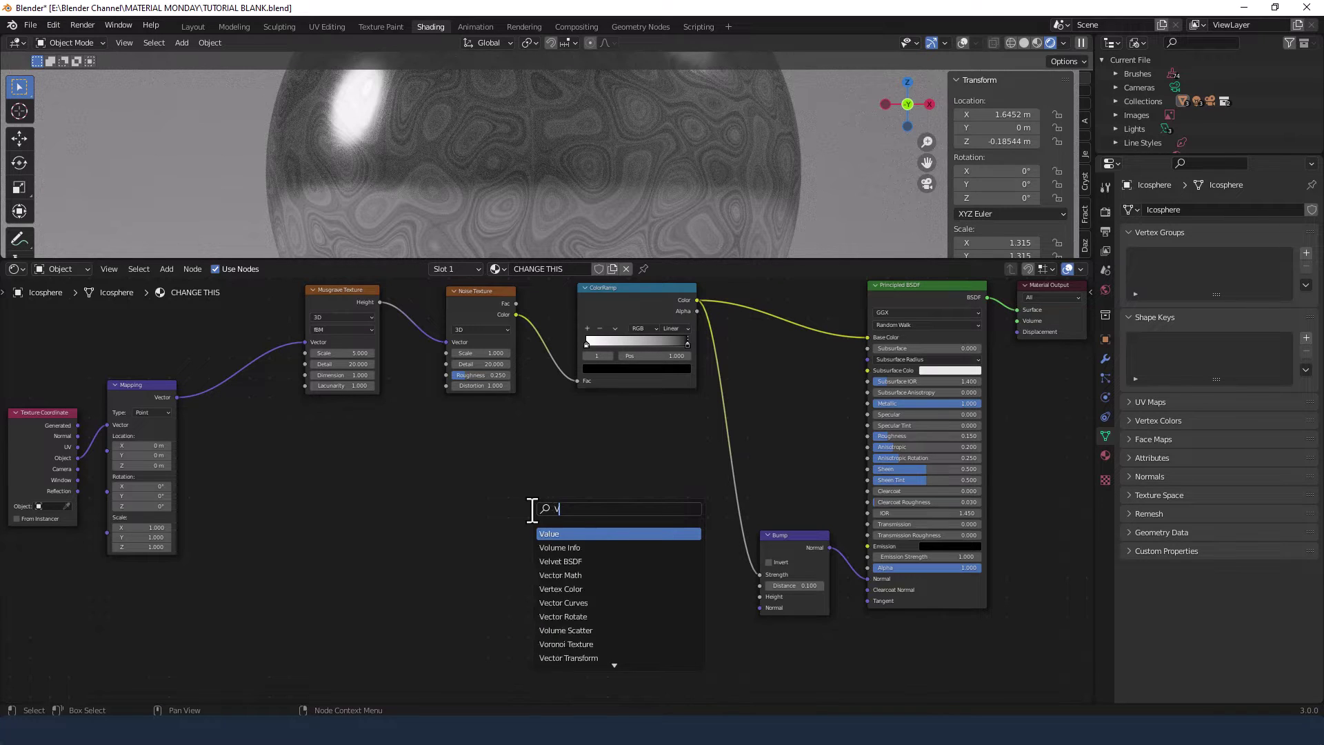
{"action": "type", "text": "o"}
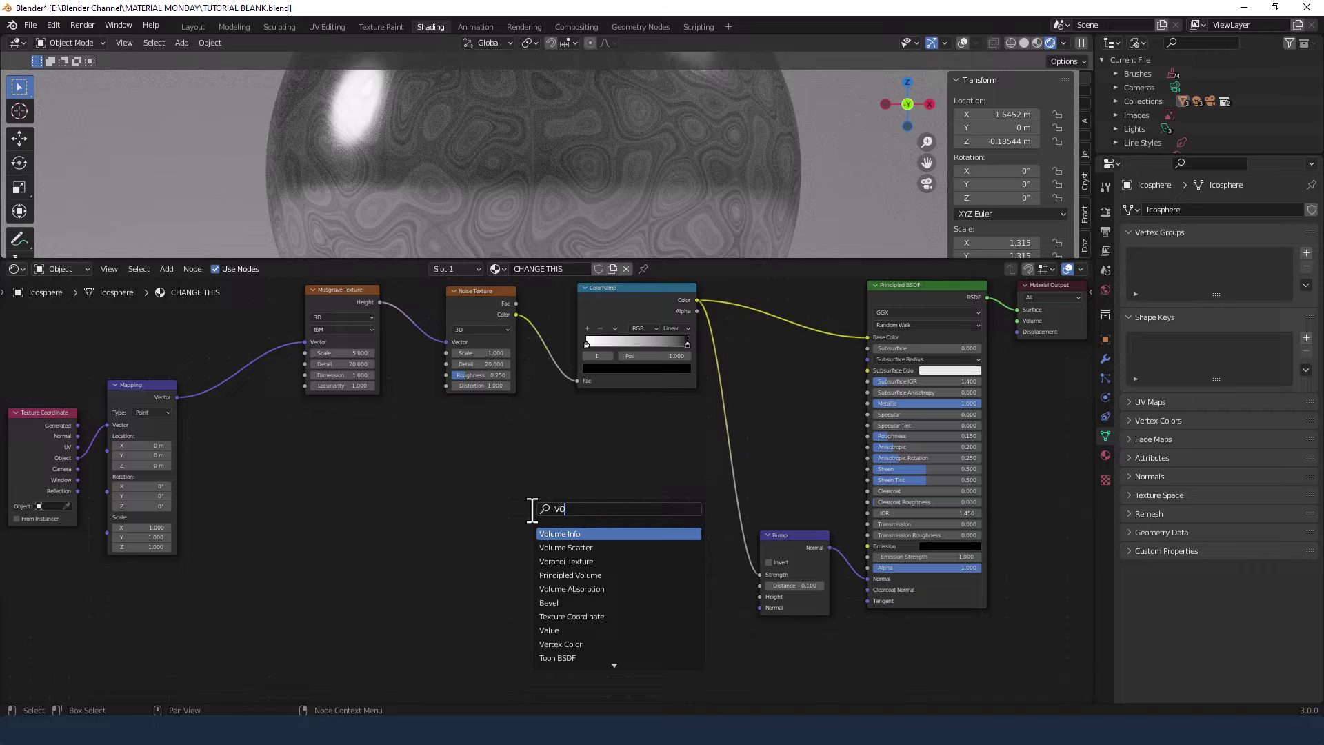
{"action": "key", "text": "Down"}
{"action": "key", "text": "Down"}
{"action": "key", "text": "Return"}
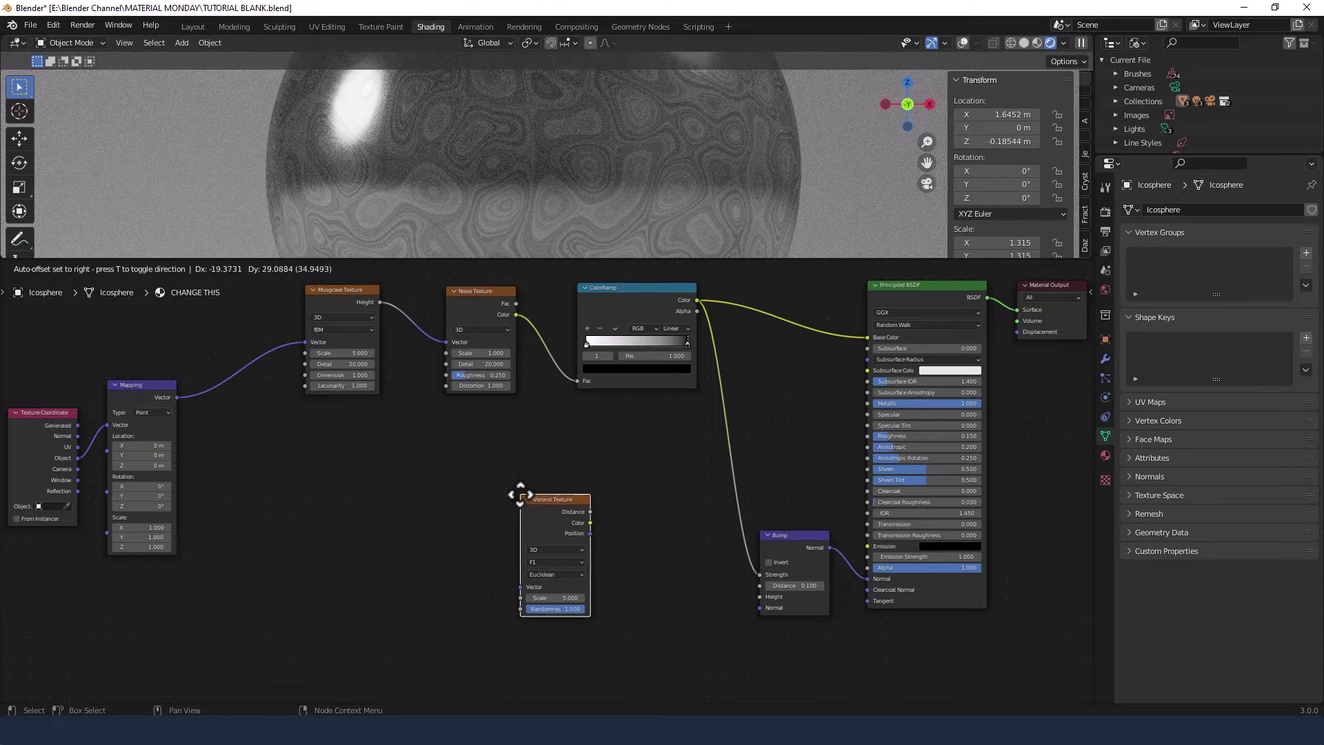
{"action": "left_click", "coordinate": [448, 437]}
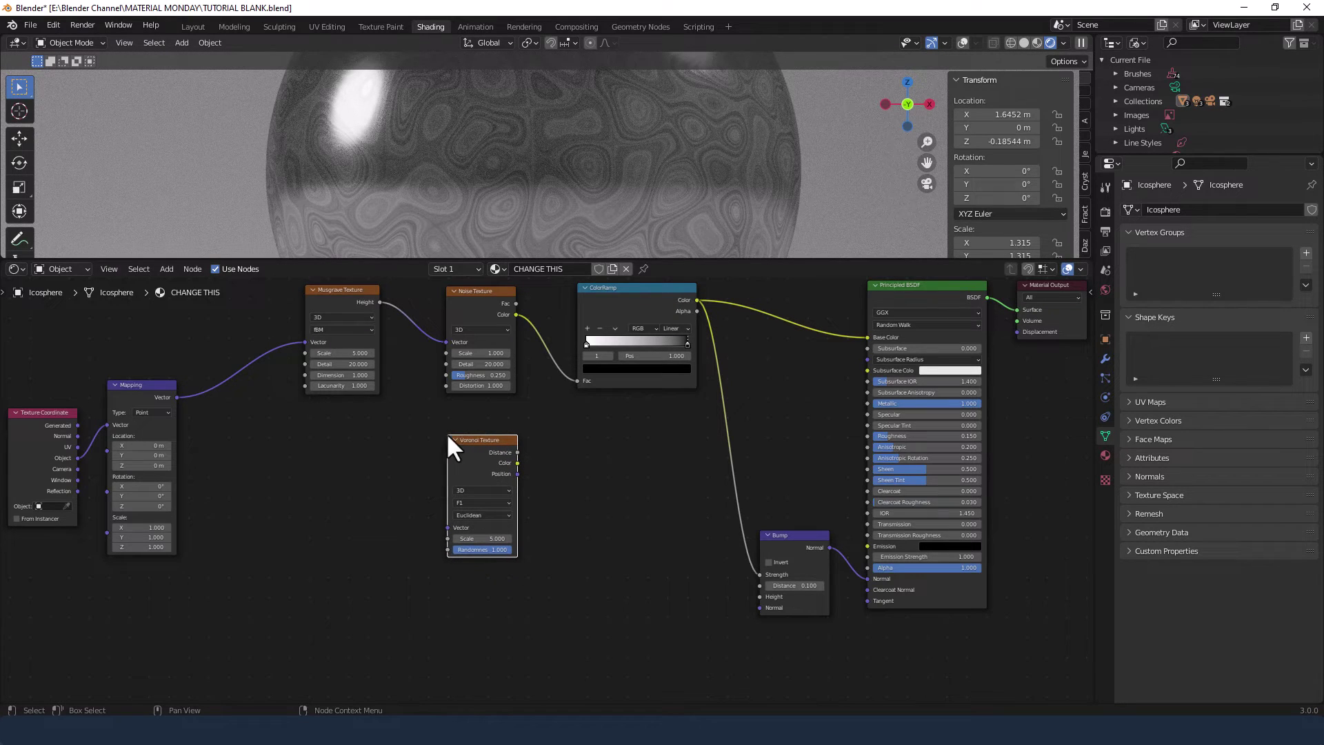
{"action": "left_click_drag", "start_coordinate": [177, 397], "coordinate": [192, 416]}
{"action": "left_click_drag", "start_coordinate": [250, 456], "coordinate": [445, 527]}
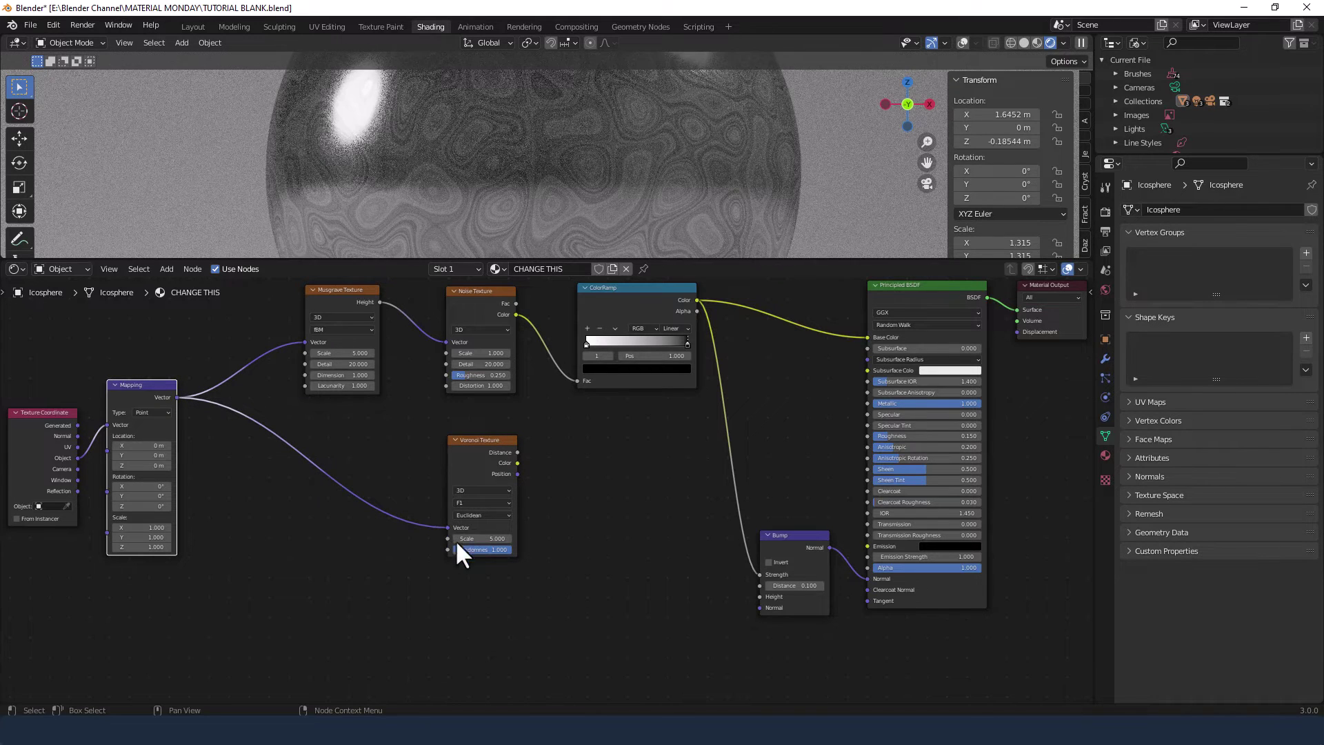
{"action": "left_click", "coordinate": [610, 534]}
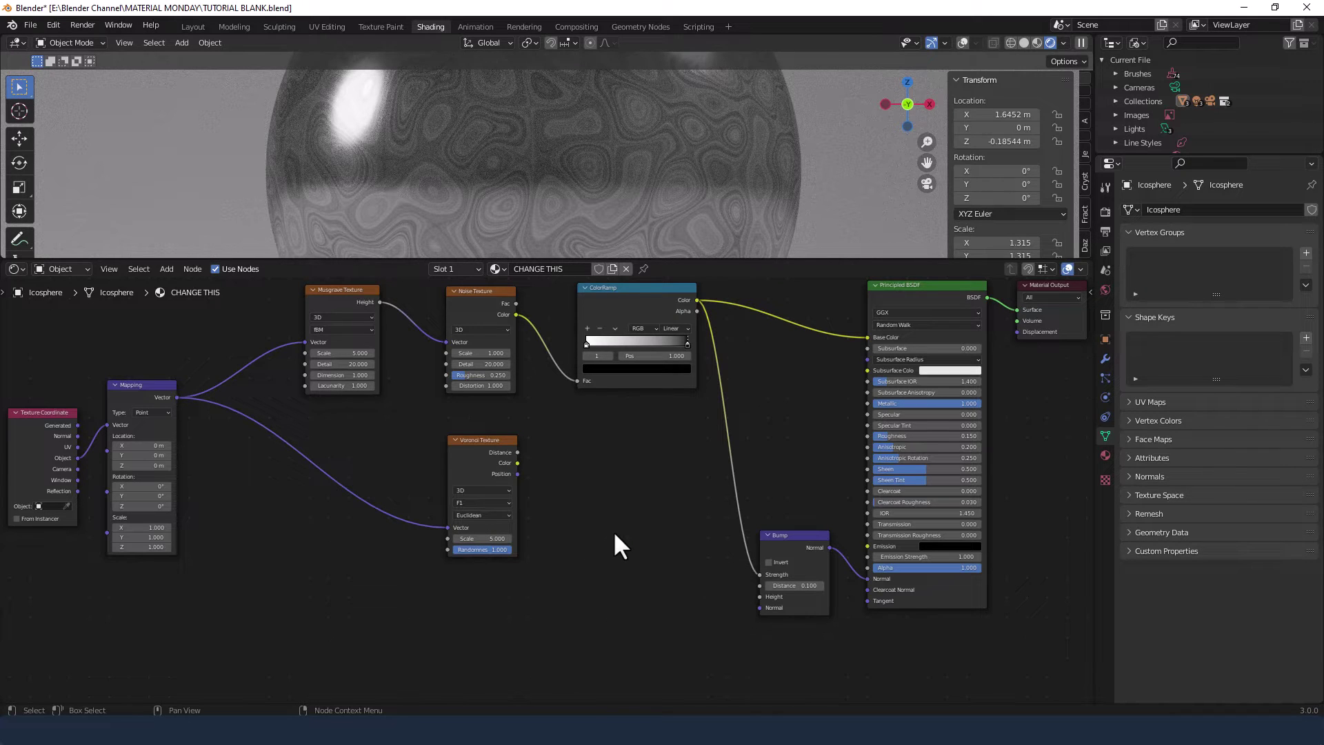
Add a MixRGB node and connect the Voronoi Distance to its Fac
{"action": "key", "text": "shift+a"}
{"action": "left_click", "coordinate": [623, 534]}
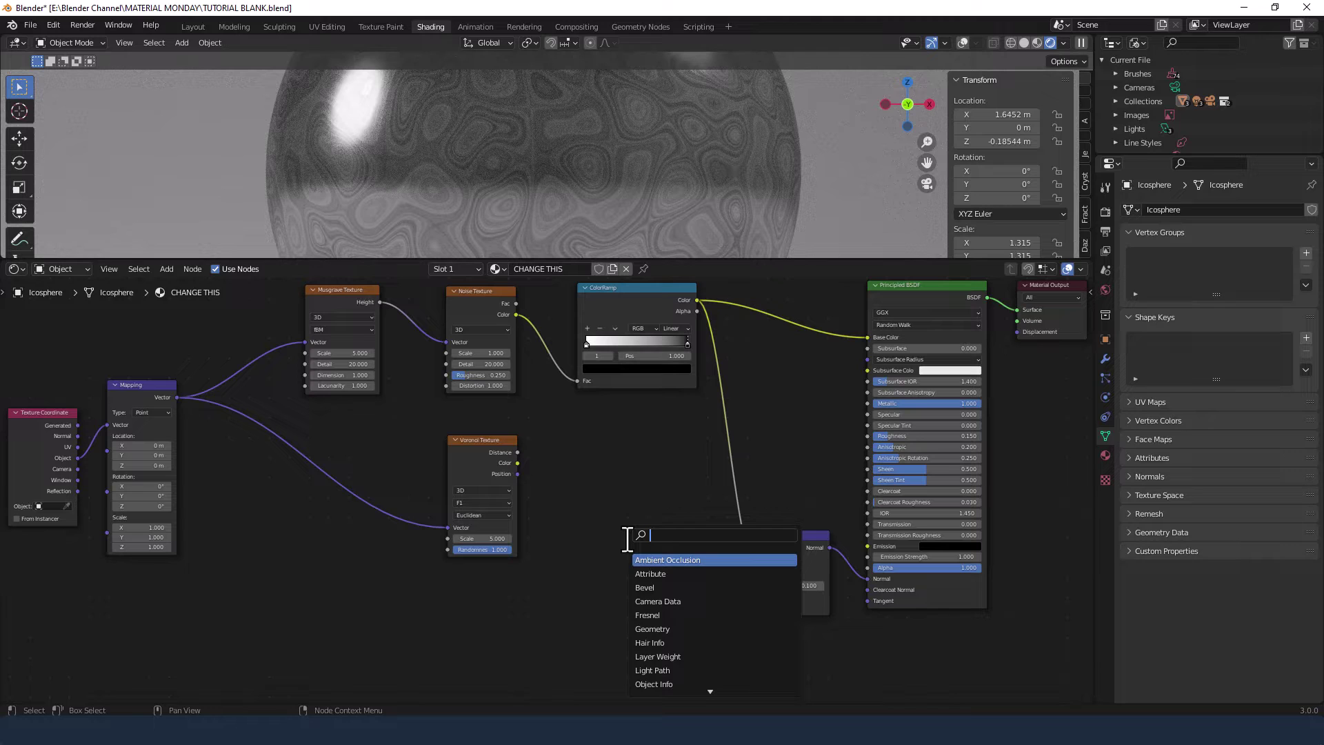
{"action": "type", "text": "MIX"}
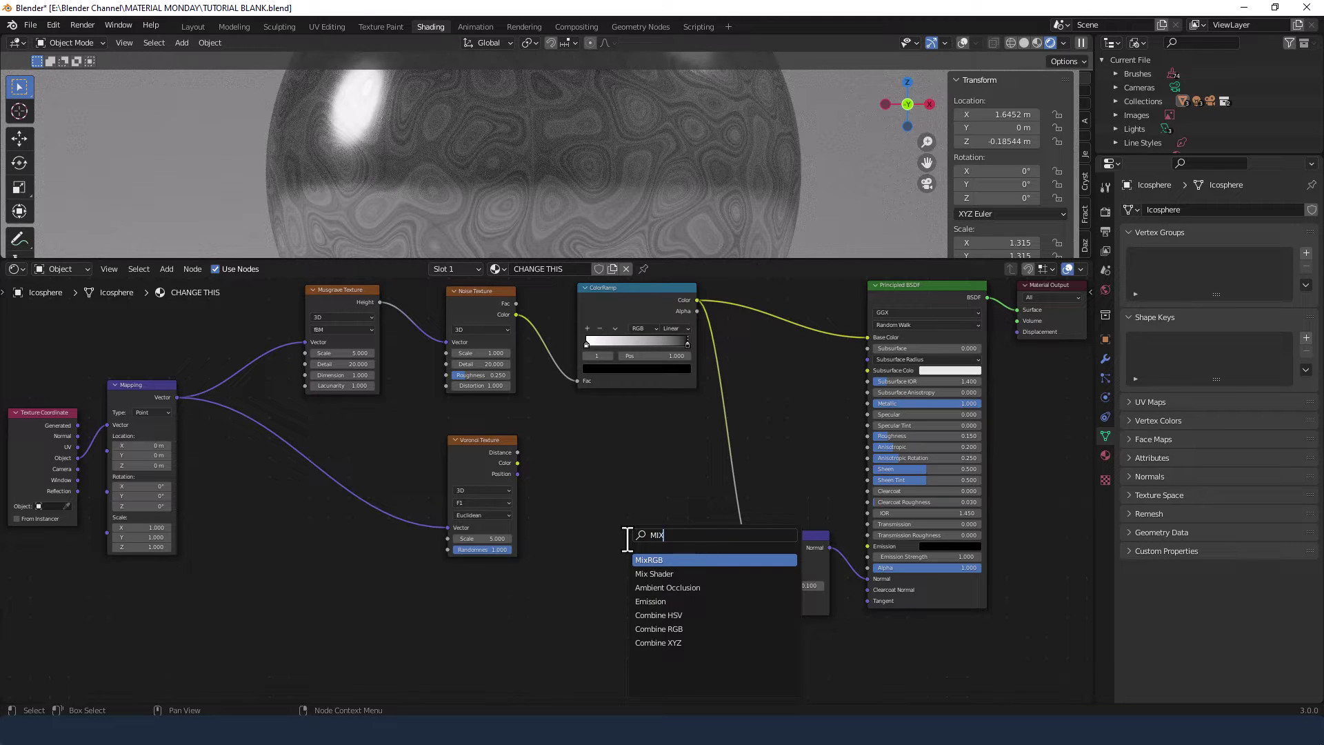
{"action": "key", "text": "Return"}
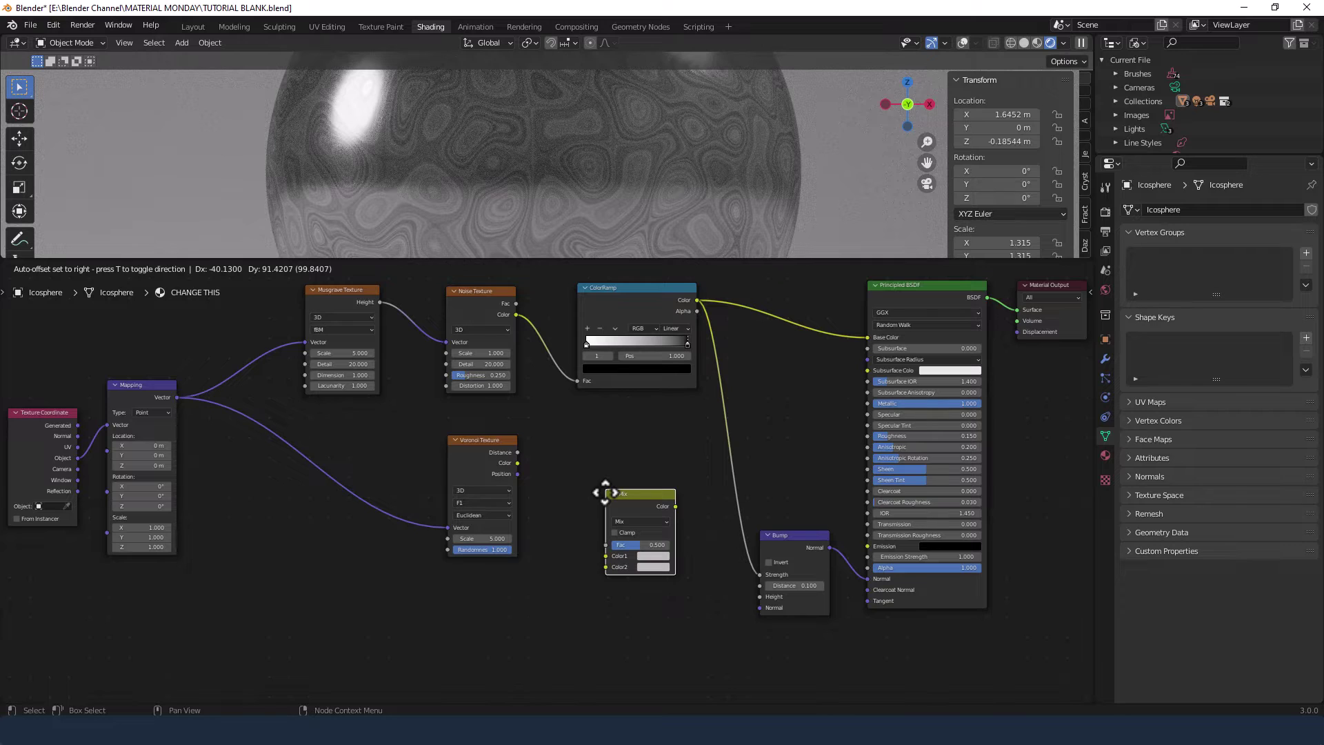
{"action": "left_click", "coordinate": [606, 492]}
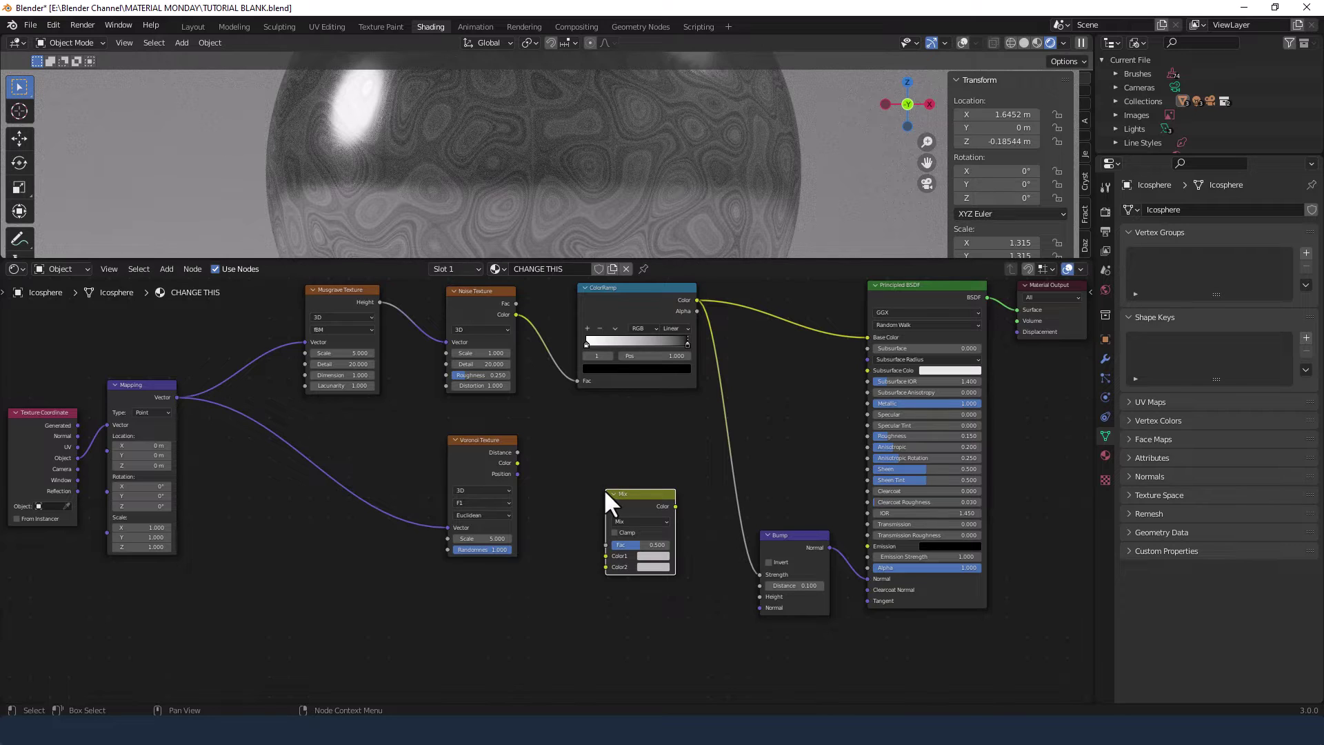
{"action": "left_click", "coordinate": [515, 453]}
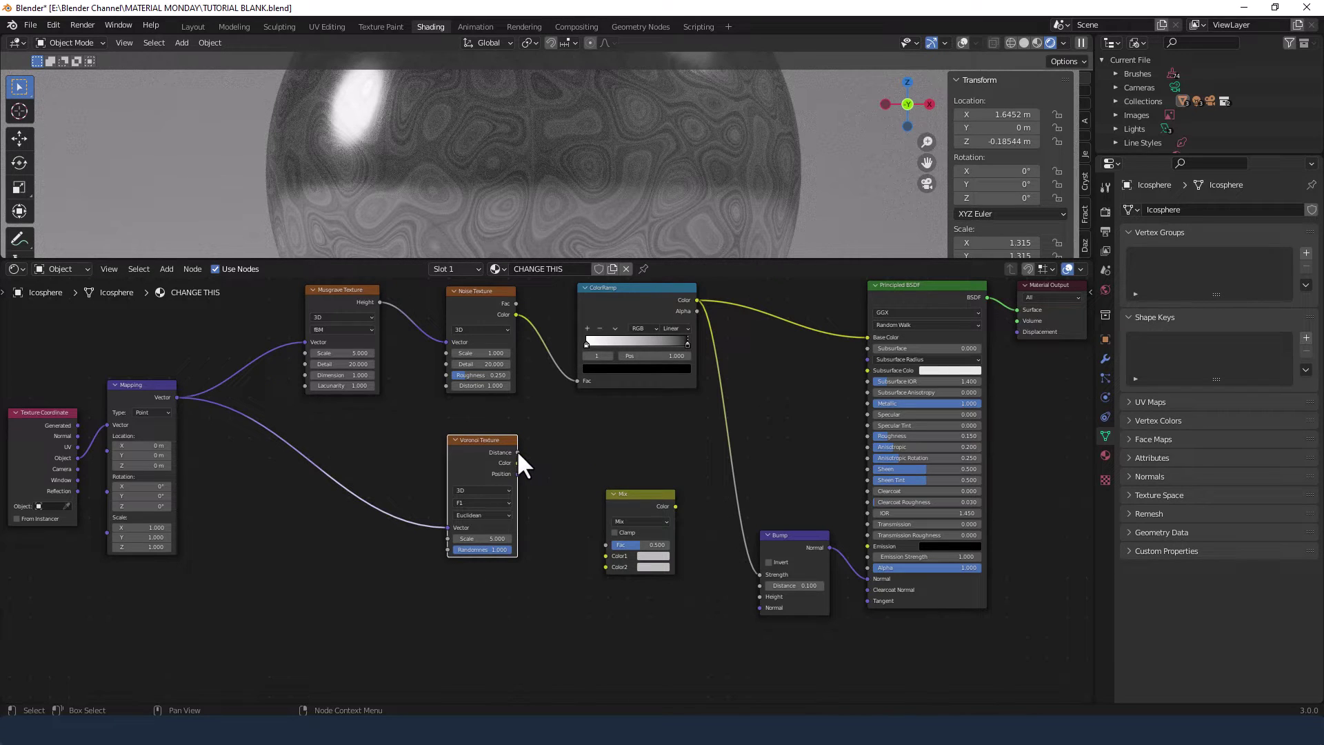
{"action": "left_click_drag", "start_coordinate": [518, 453], "coordinate": [603, 544]}
Set the mix blend mode to Color and send its result into the Bump Height
{"action": "left_click", "coordinate": [648, 530]}
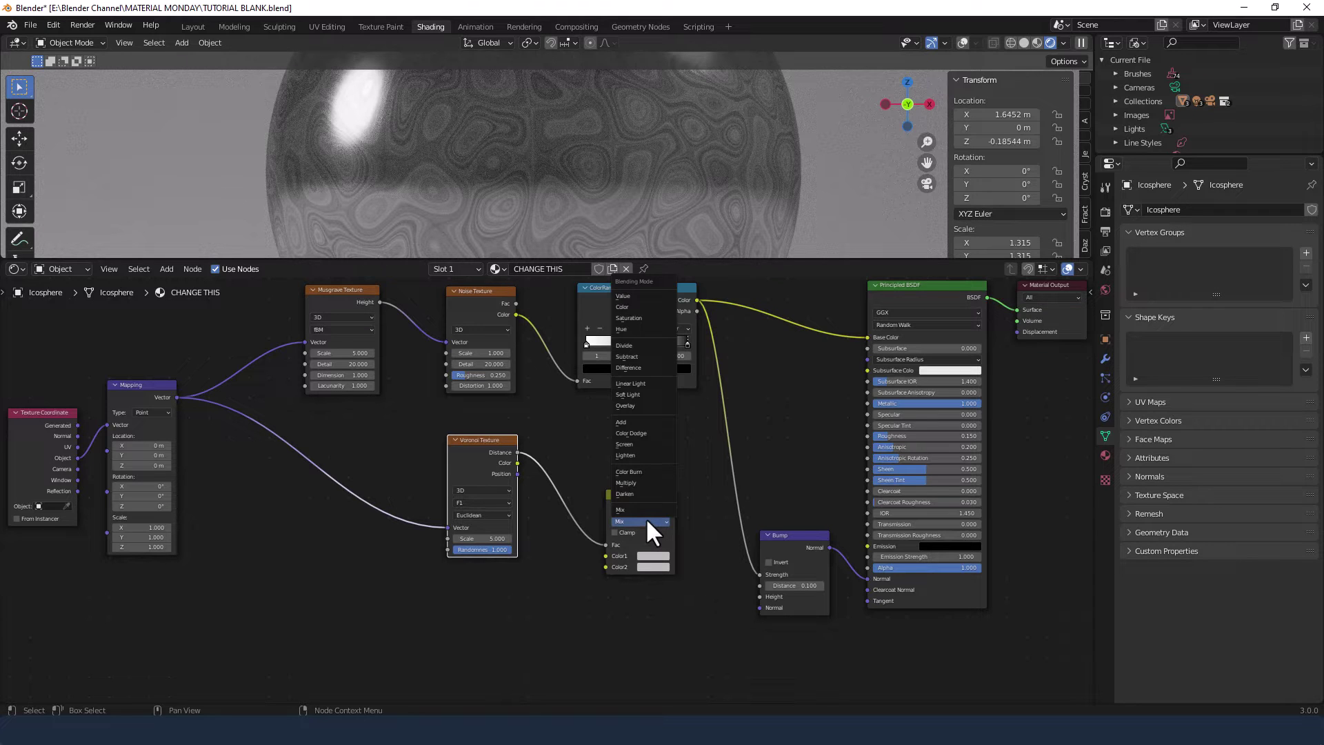
{"action": "left_click", "coordinate": [628, 304]}
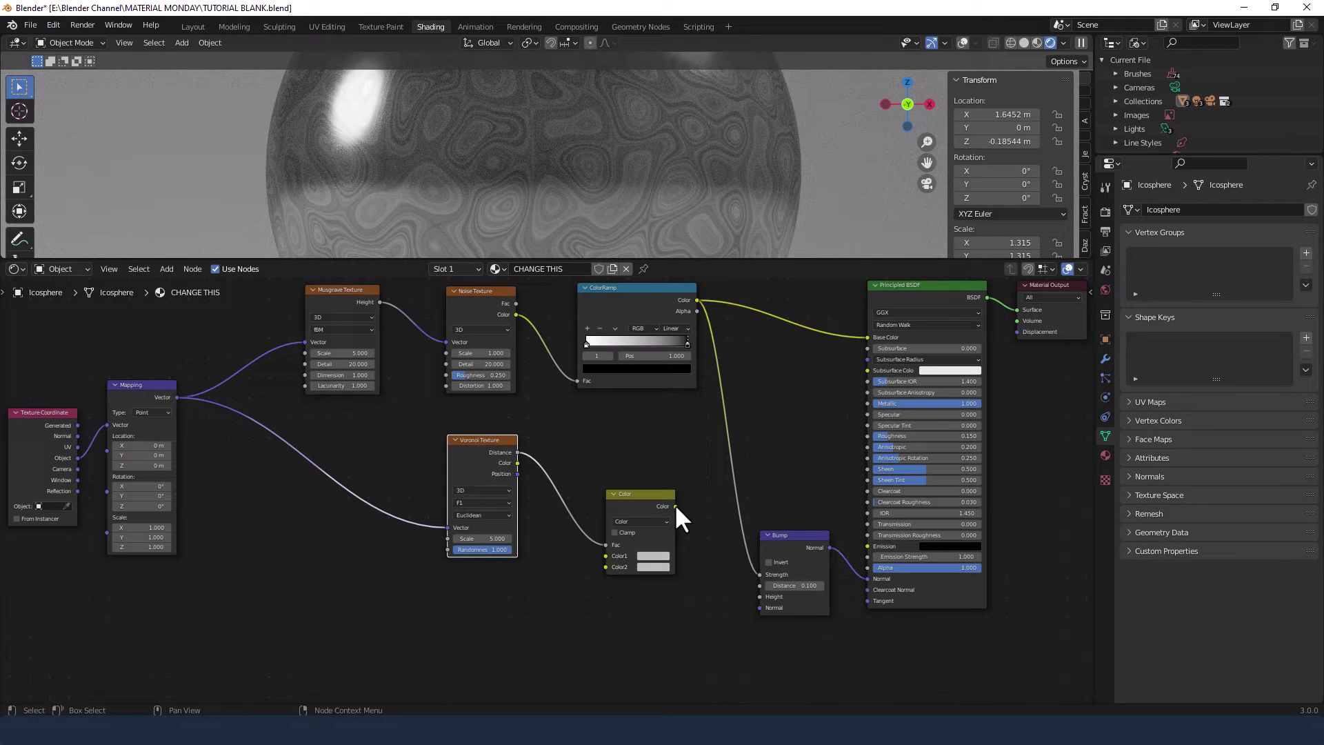
{"action": "left_click_drag", "start_coordinate": [676, 508], "coordinate": [683, 515]}
{"action": "left_click_drag", "start_coordinate": [732, 579], "coordinate": [759, 597]}
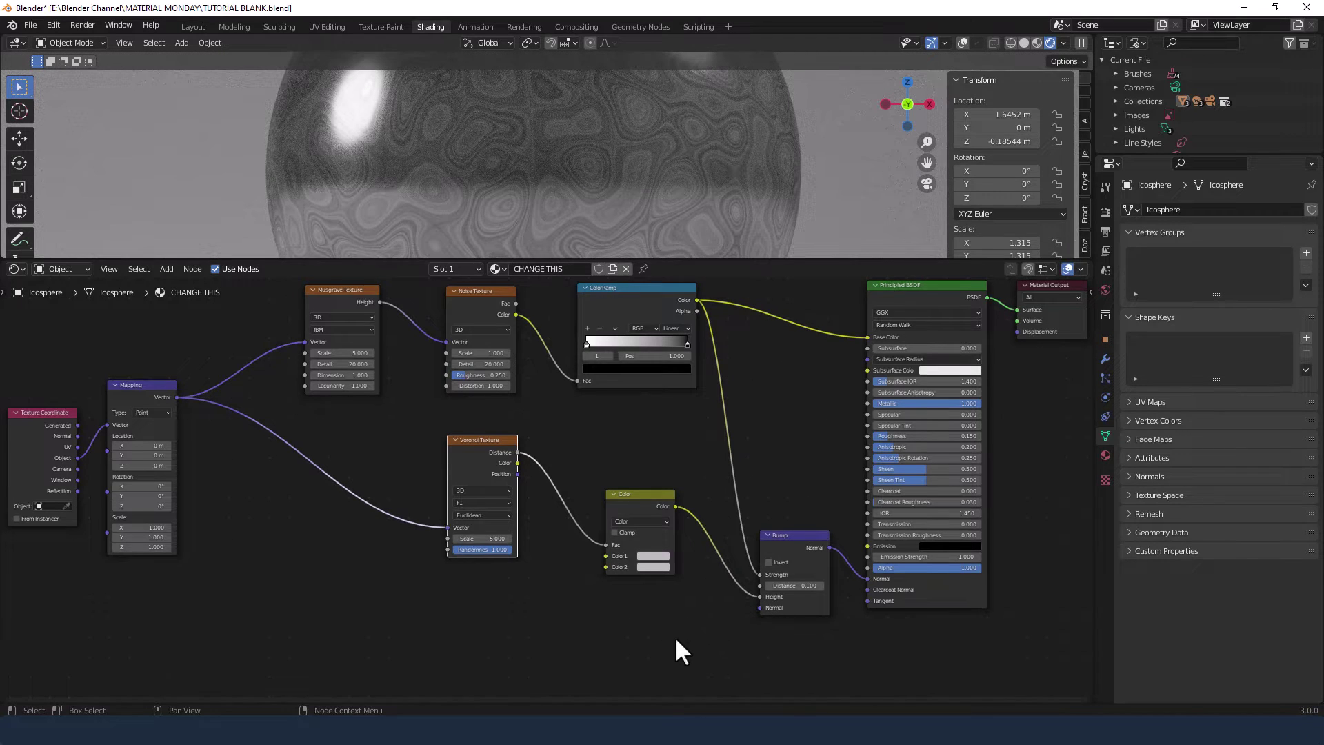
{"action": "middle_click_drag", "start_coordinate": [677, 644], "coordinate": [730, 577]}
{"action": "left_click_drag", "start_coordinate": [553, 375], "coordinate": [547, 360]}
Clear space below the existing chain and place a Noise Texture node there
{"action": "middle_click_drag", "start_coordinate": [627, 613], "coordinate": [653, 564]}
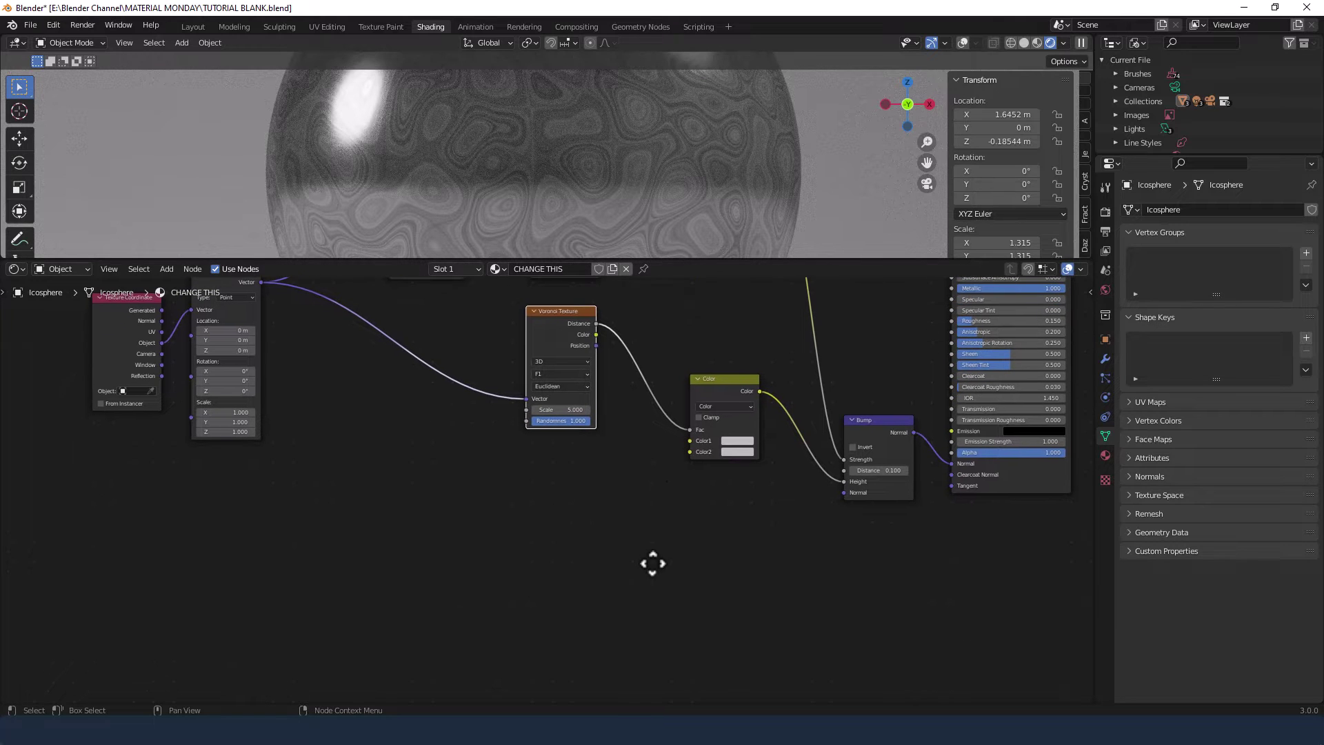
{"action": "middle_click_drag", "start_coordinate": [537, 556], "coordinate": [554, 545]}
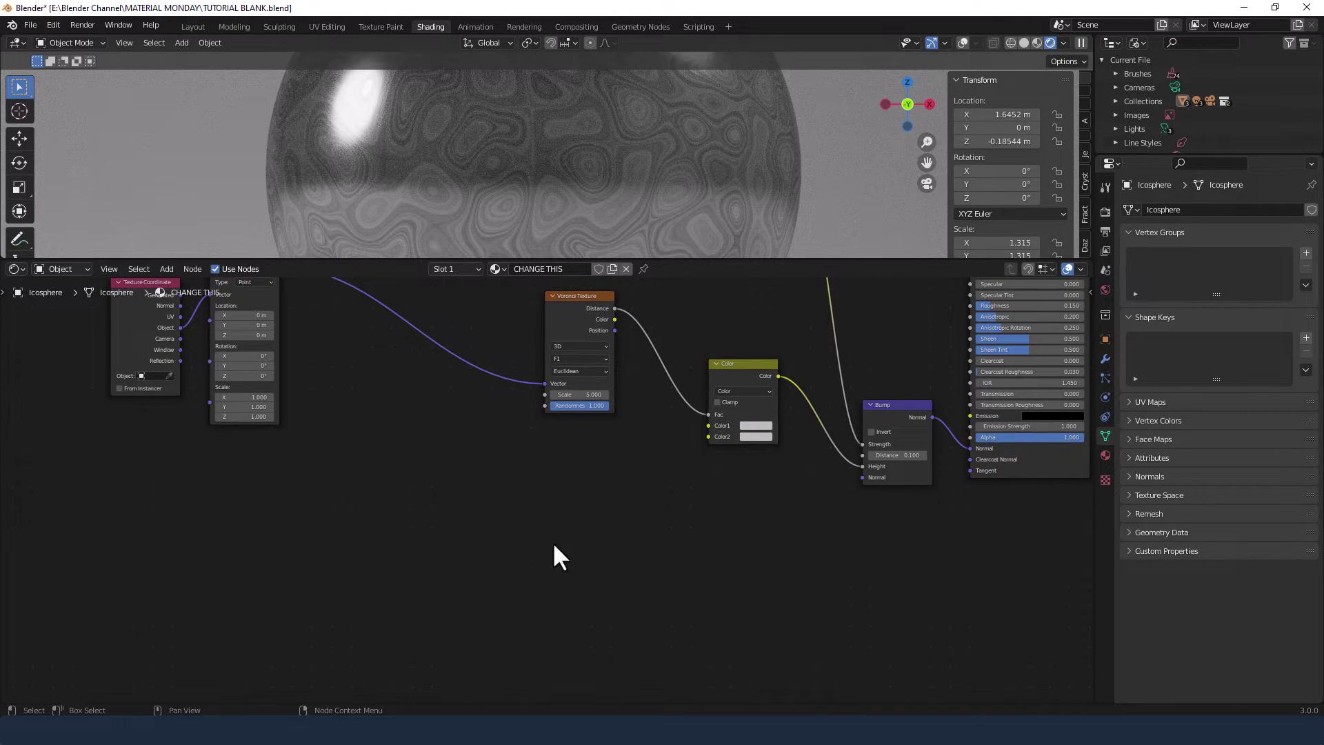
{"action": "key", "text": "shift+a"}
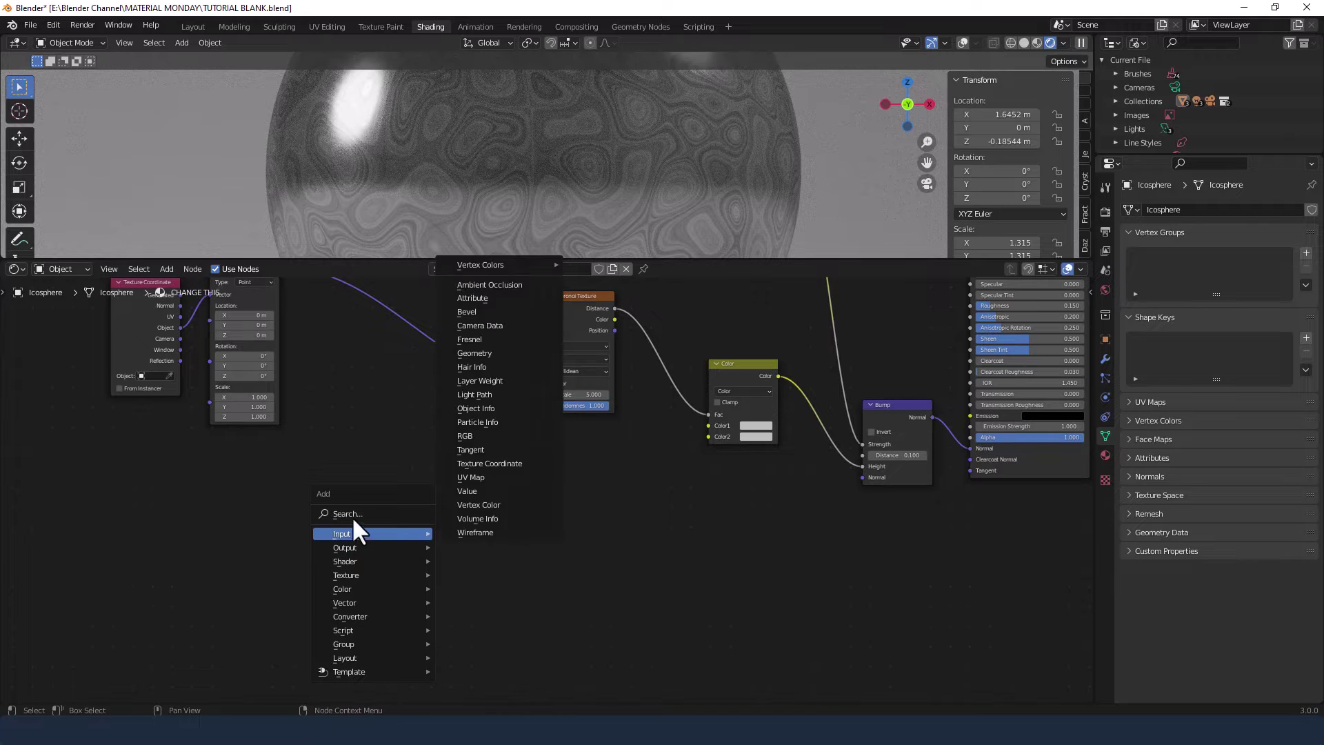
{"action": "left_click", "coordinate": [350, 514]}
{"action": "type", "text": "NOISE"}
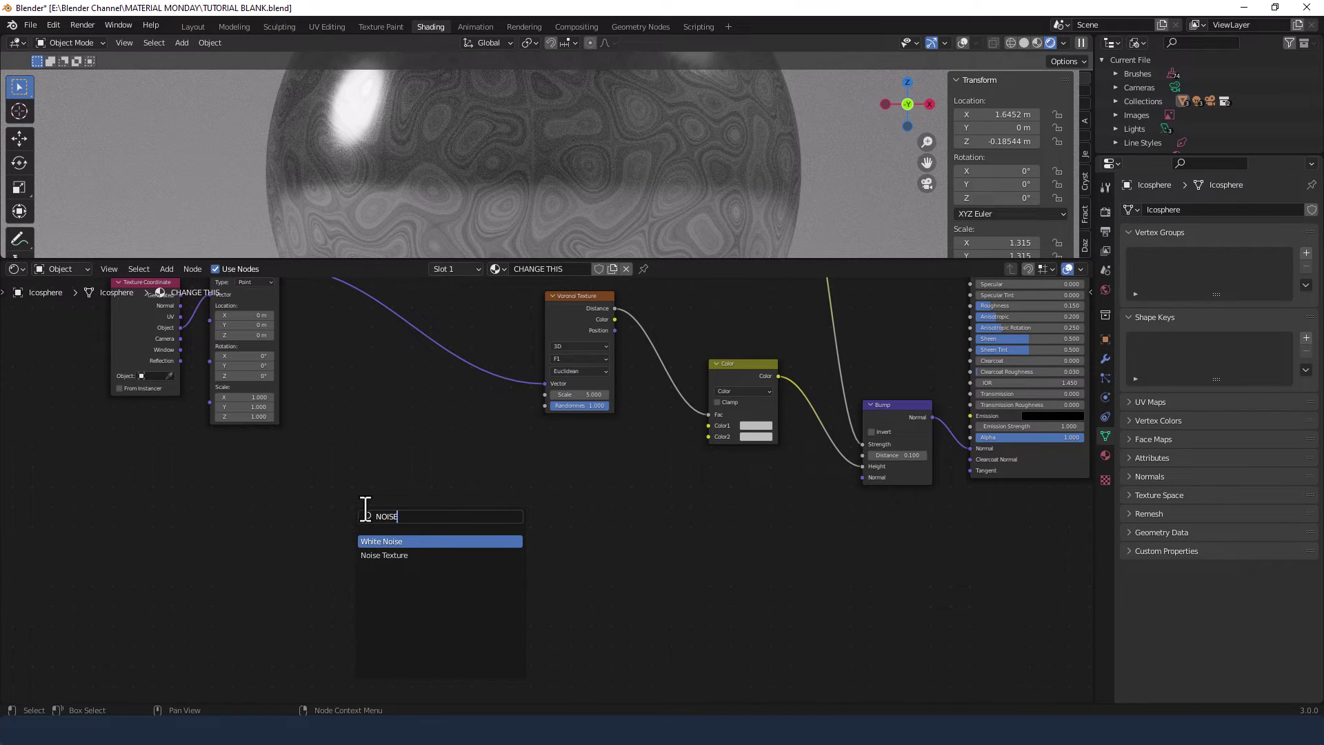
{"action": "key", "text": "Down"}
{"action": "key", "text": "Return"}
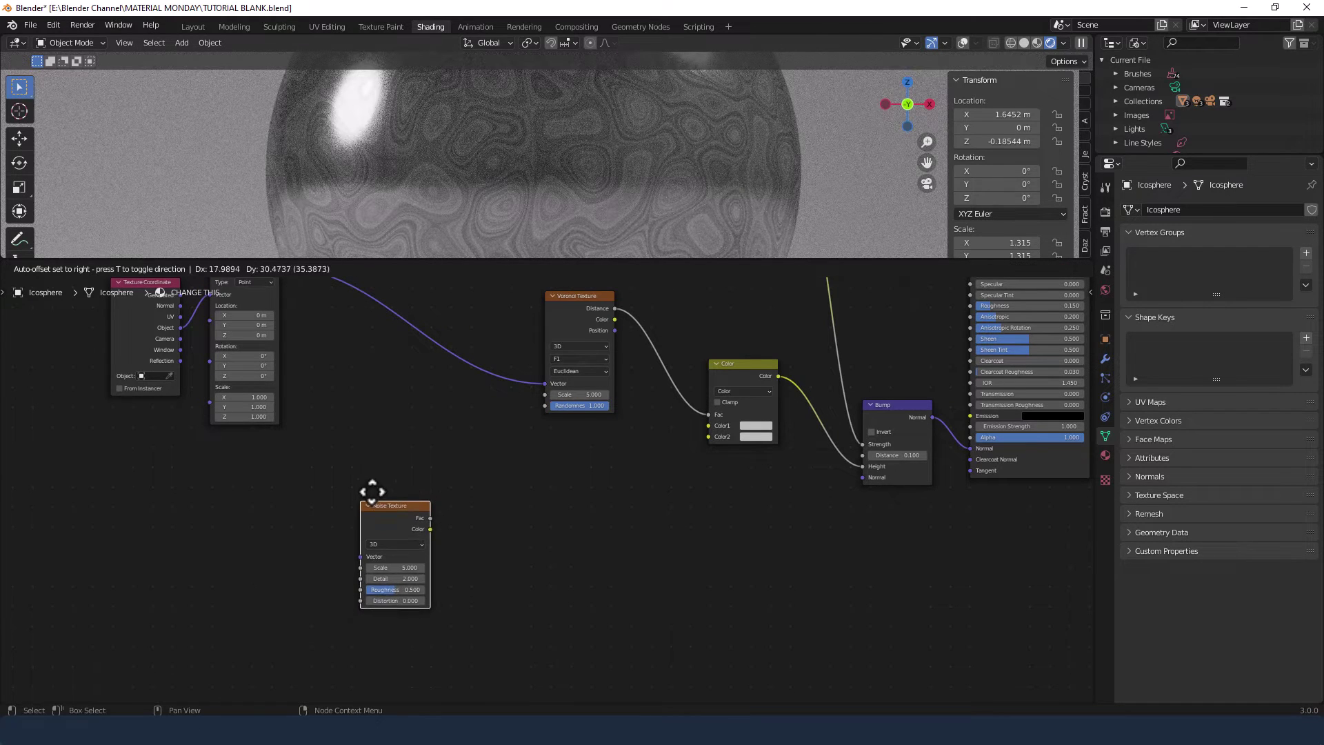
{"action": "left_click", "coordinate": [370, 495]}
{"action": "left_click", "coordinate": [552, 528]}
Add a Musgrave Texture node beside the new Noise Texture
{"action": "key", "text": "shift+a"}
{"action": "left_click", "coordinate": [541, 538]}
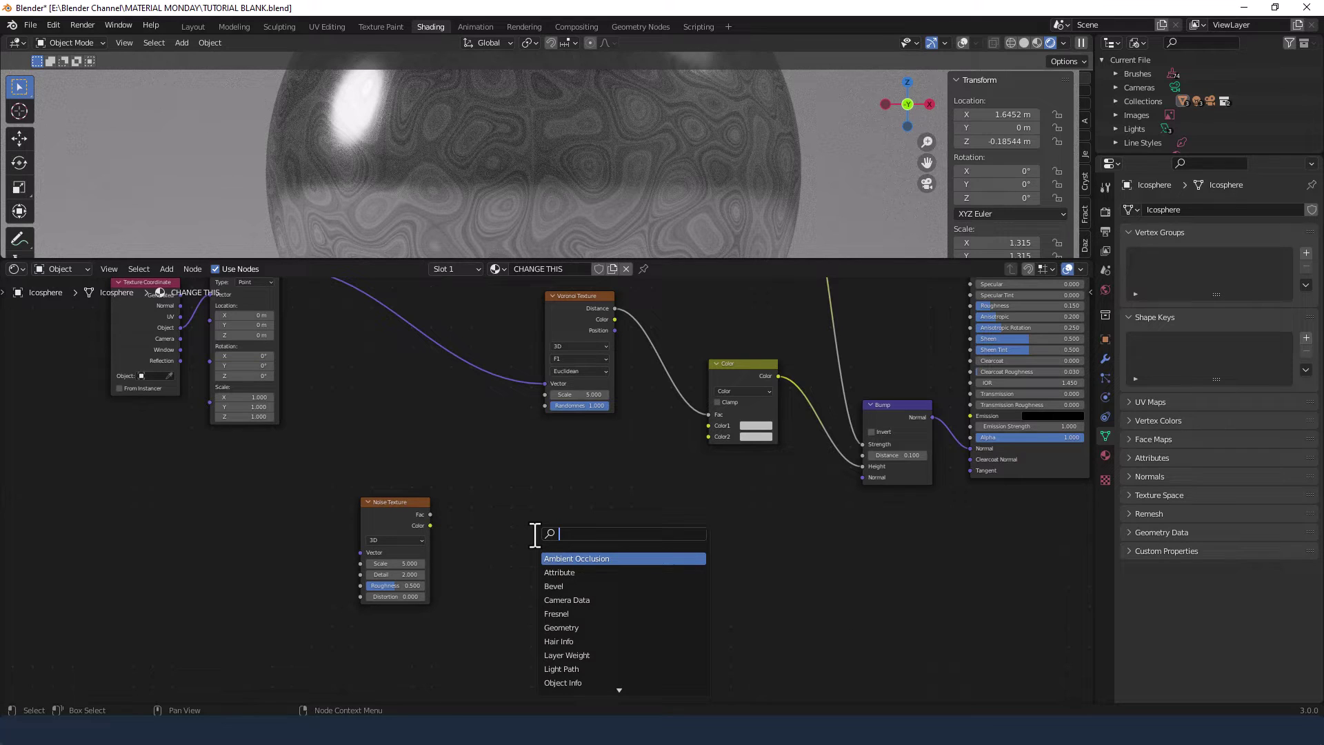
{"action": "type", "text": "MUS"}
{"action": "key", "text": "Return"}
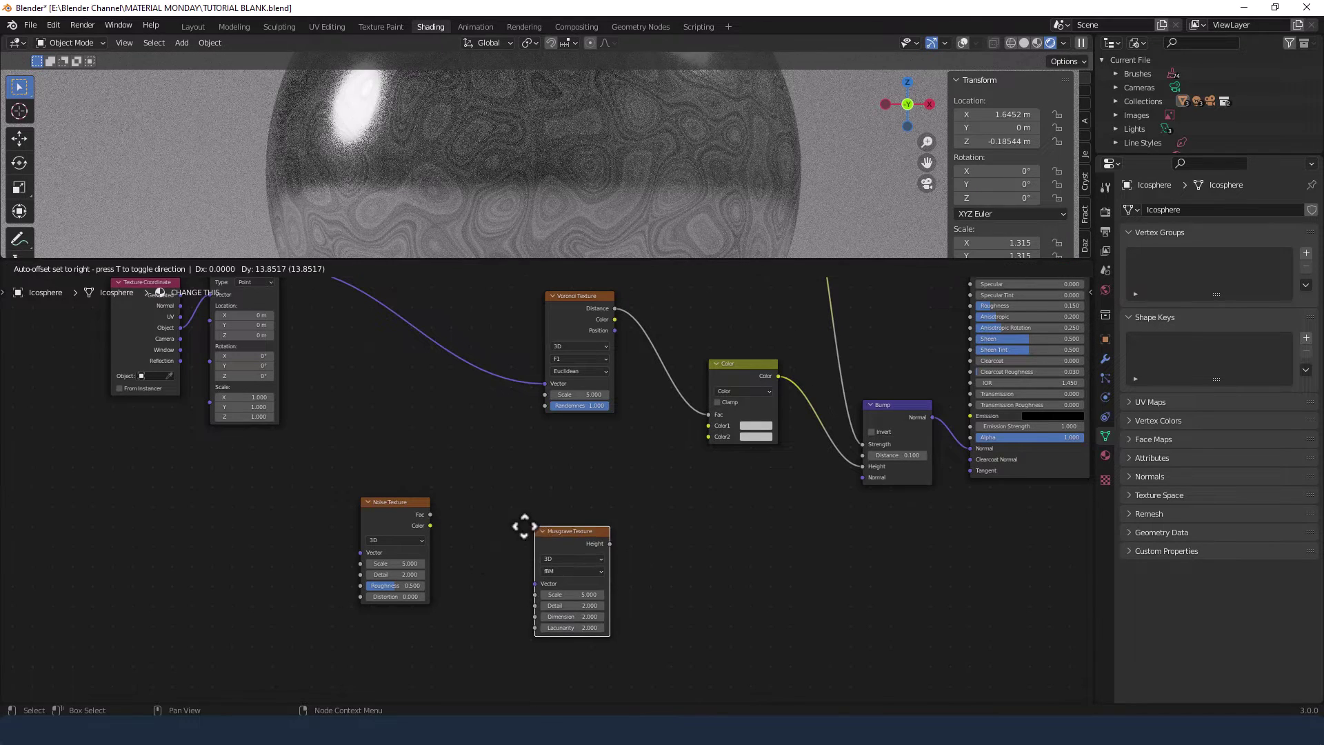
{"action": "left_click", "coordinate": [482, 493]}
{"action": "left_click", "coordinate": [724, 597]}
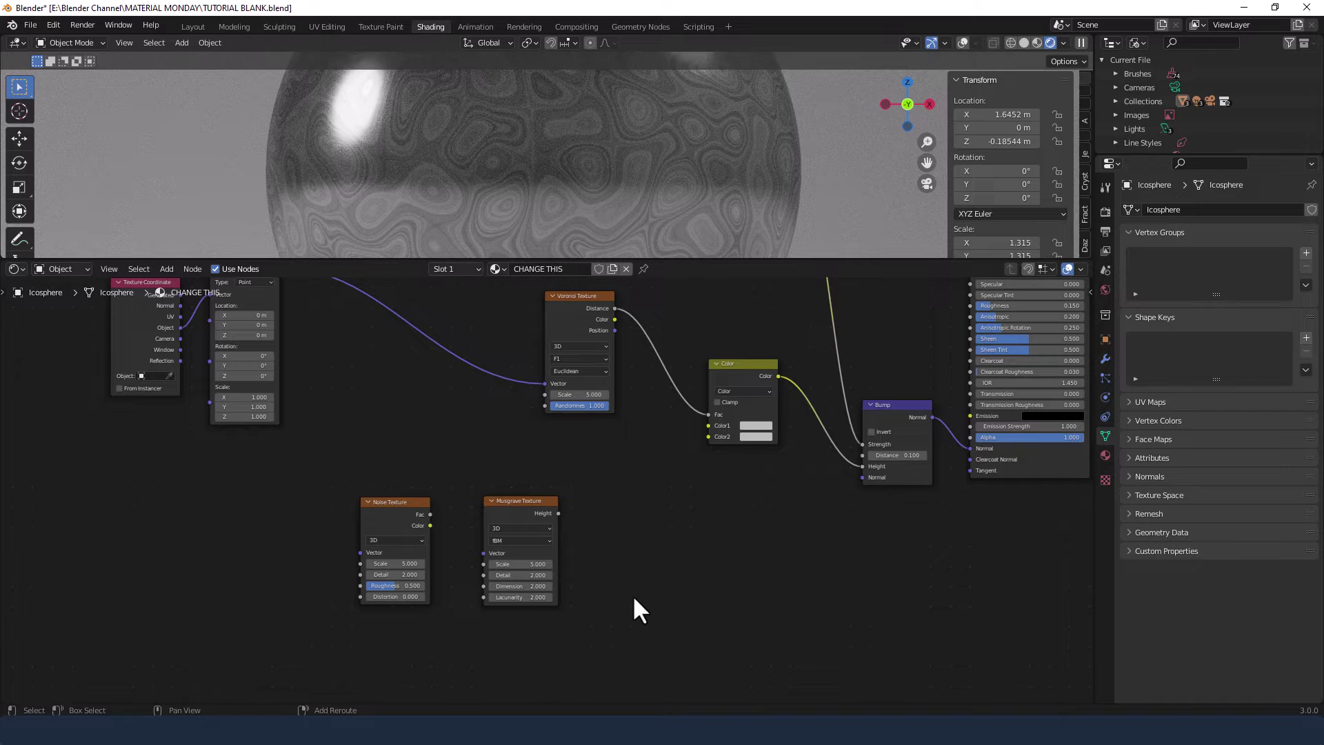
Add a Voronoi Texture node to the right of the Musgrave node
{"action": "key", "text": "shift+a"}
{"action": "mouse_move", "coordinate": [620, 590]}
{"action": "left_click", "coordinate": [574, 543]}
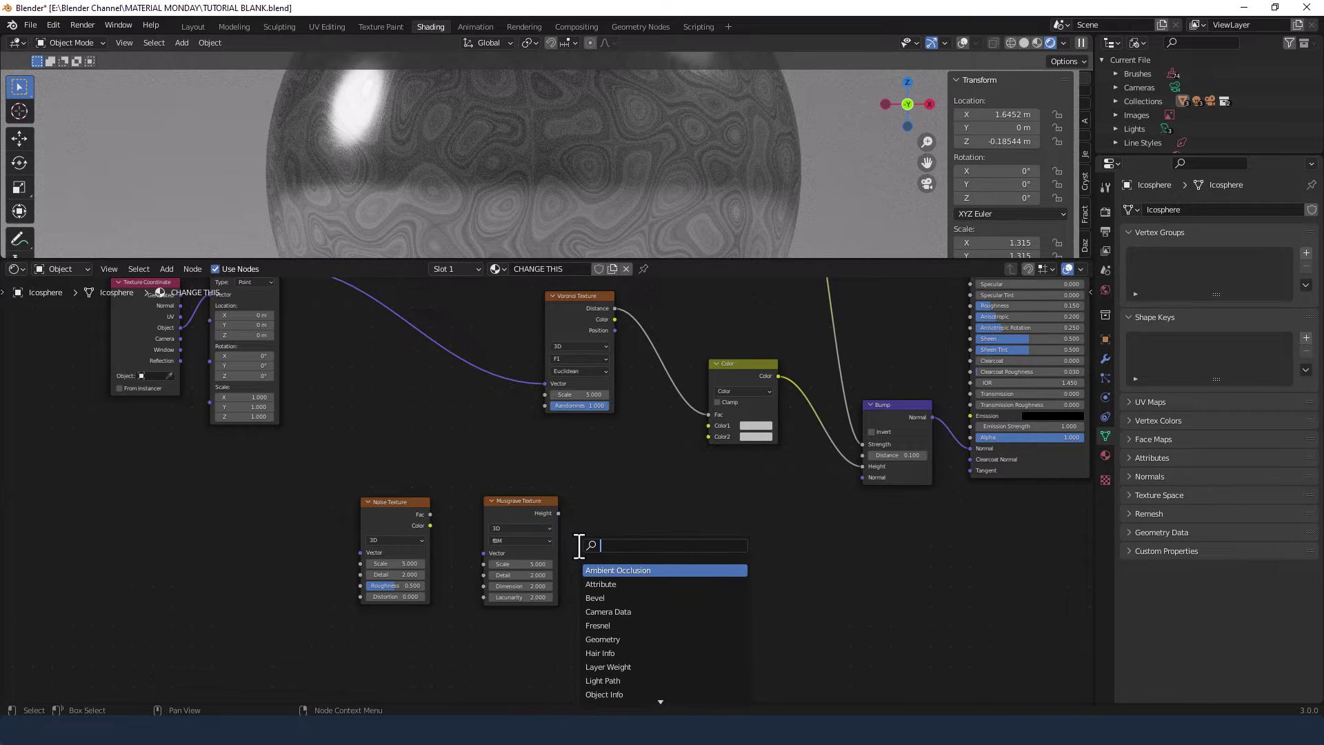
{"action": "type", "text": "vor"}
{"action": "key", "text": "Return"}
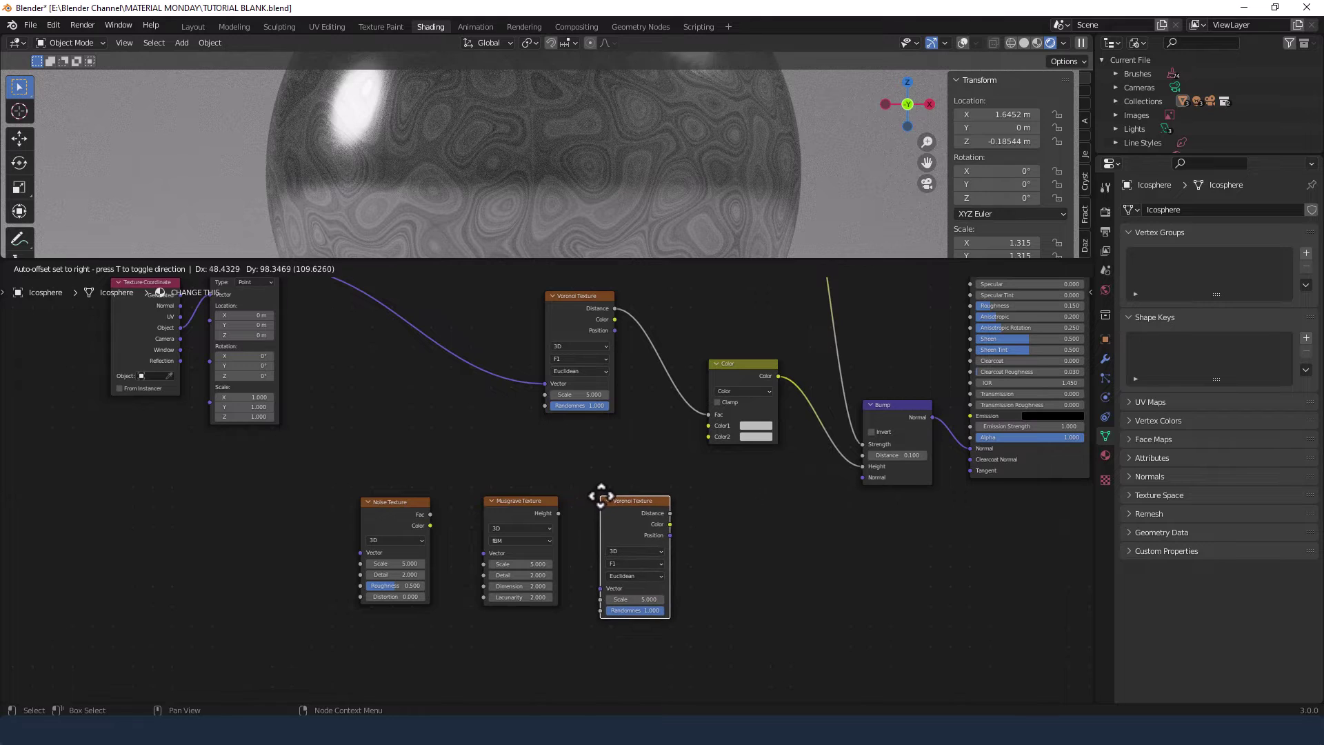
{"action": "left_click", "coordinate": [600, 496]}
{"action": "left_click_drag", "start_coordinate": [391, 478], "coordinate": [547, 513]}
Add a ColorRamp after the new Voronoi and pack the four nodes into a tight row
{"action": "key", "text": "shift+a"}
{"action": "left_click", "coordinate": [638, 540]}
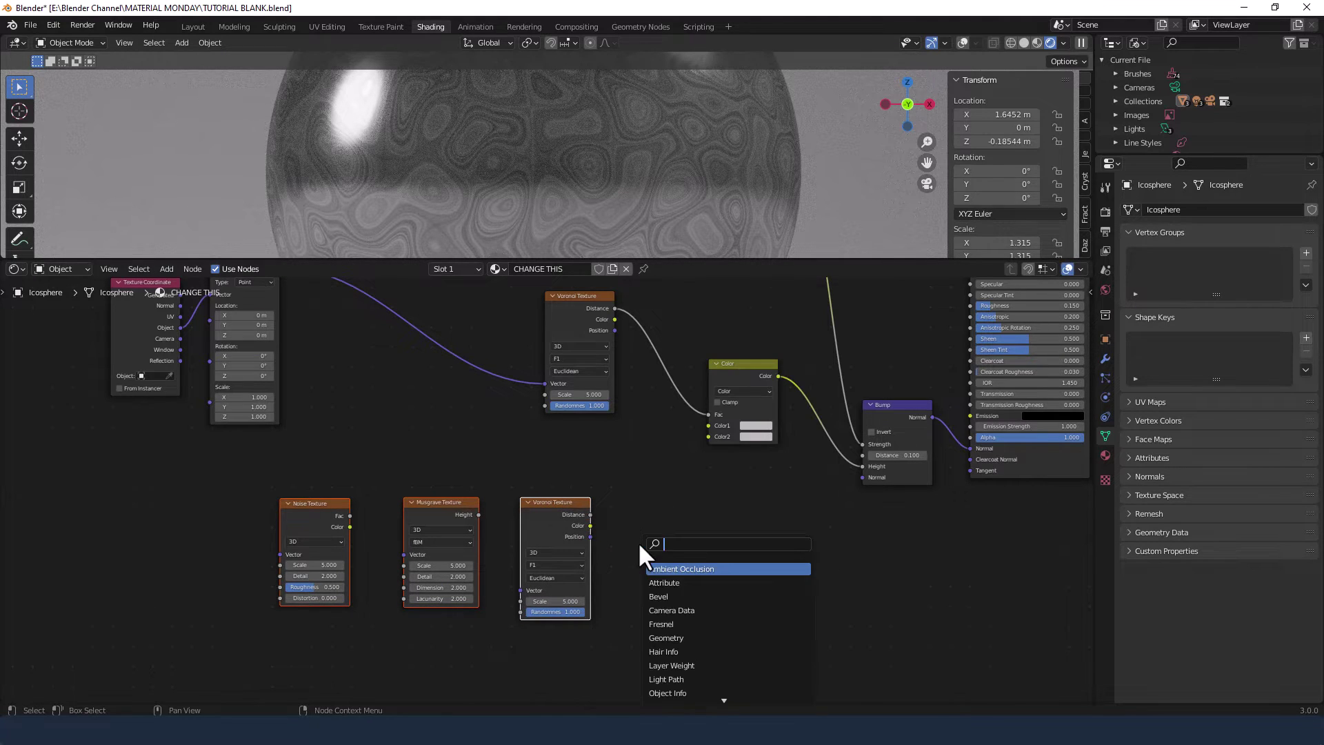
{"action": "type", "text": "color ramp"}
{"action": "key", "text": "Return"}
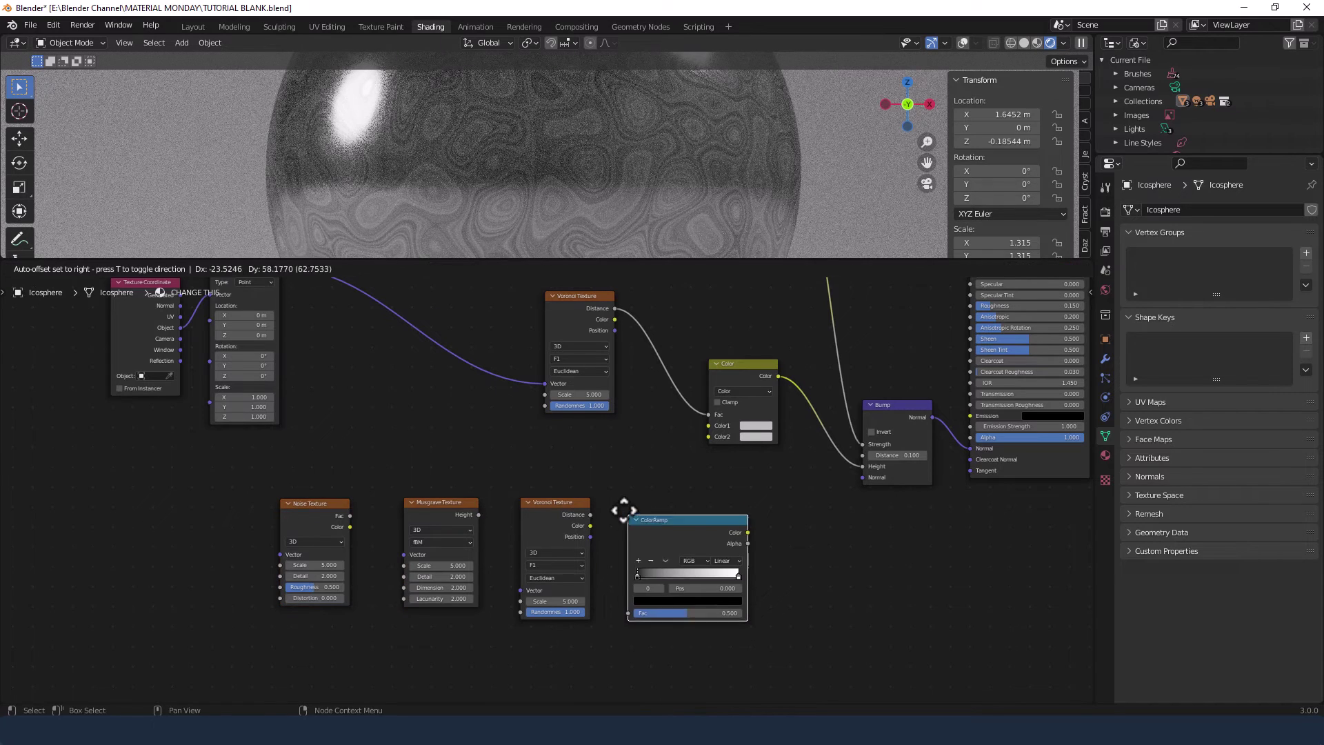
{"action": "left_click", "coordinate": [620, 498]}
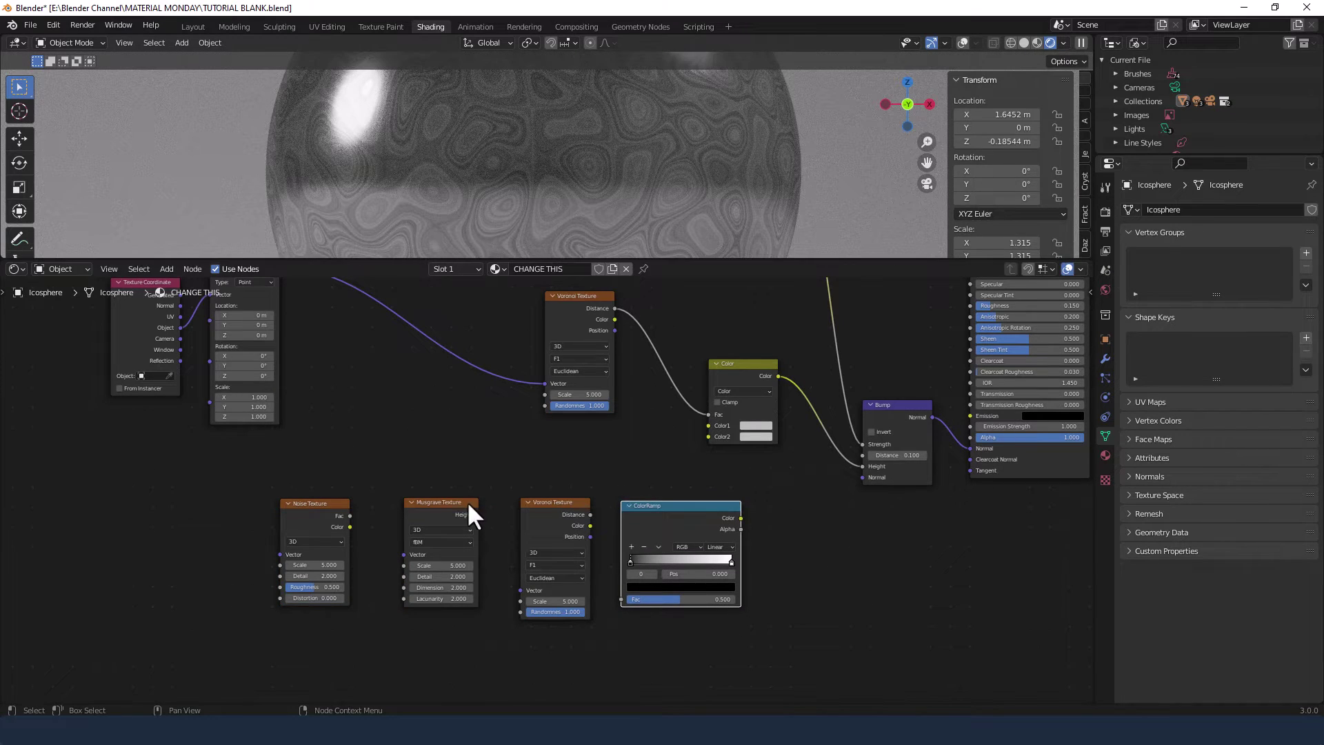
{"action": "left_click_drag", "start_coordinate": [467, 500], "coordinate": [434, 504]}
{"action": "left_click_drag", "start_coordinate": [529, 505], "coordinate": [504, 511]}
{"action": "left_click_drag", "start_coordinate": [641, 507], "coordinate": [597, 508]}
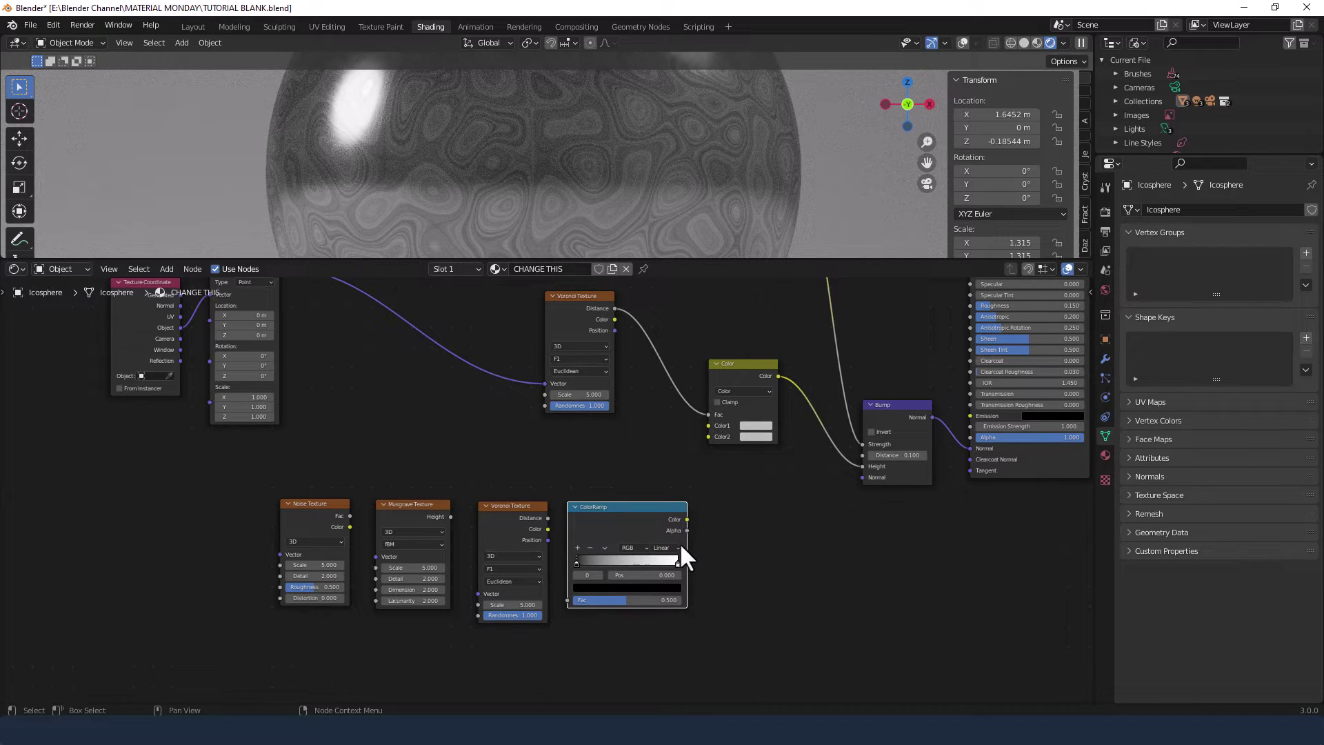
Set the new ColorRamp's white stop to position 0.65 and its black stop to 0.5
{"action": "scroll", "coordinate": [677, 563], "scroll_direction": "up", "scroll_amount": 2}
{"action": "middle_click_drag", "start_coordinate": [680, 562], "coordinate": [624, 454]}
{"action": "left_click", "coordinate": [667, 478]}
{"action": "double_click", "coordinate": [656, 496]}
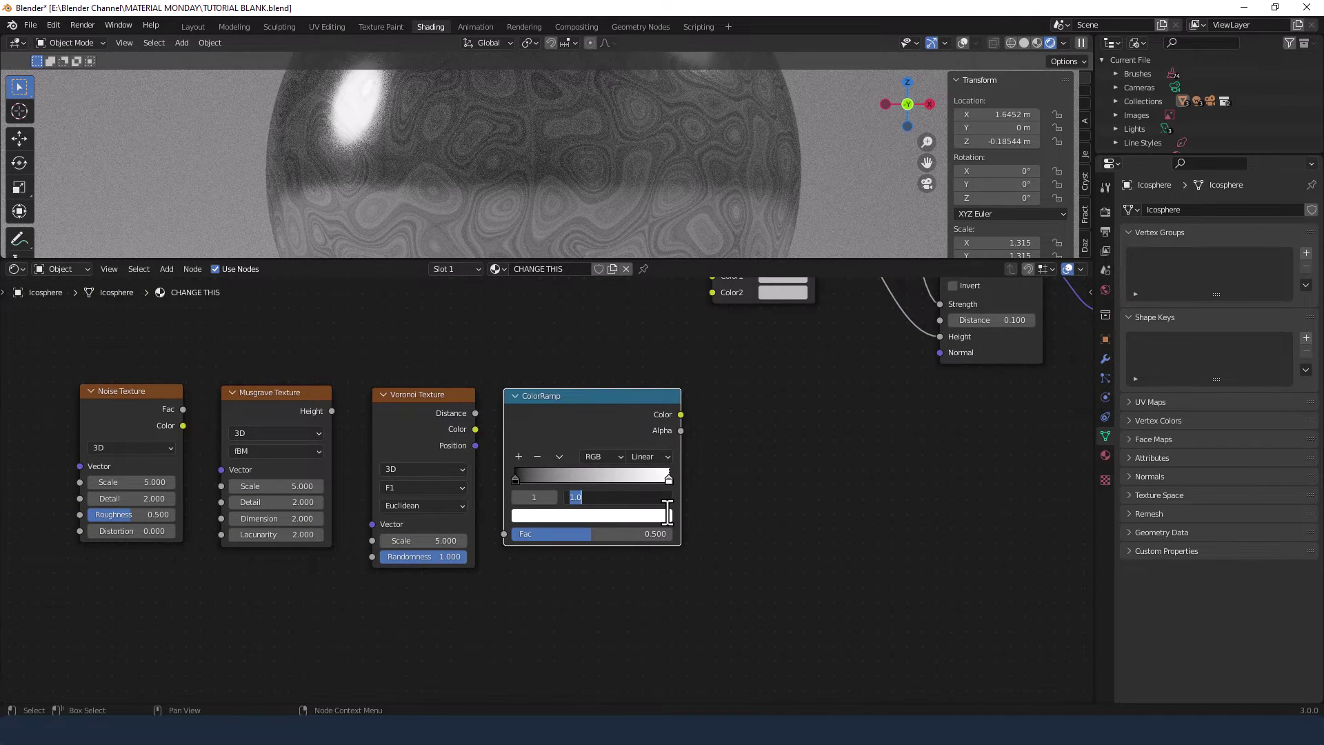
{"action": "key", "text": "BackSpace"}
{"action": "type", "text": ".65"}
{"action": "key", "text": "Return"}
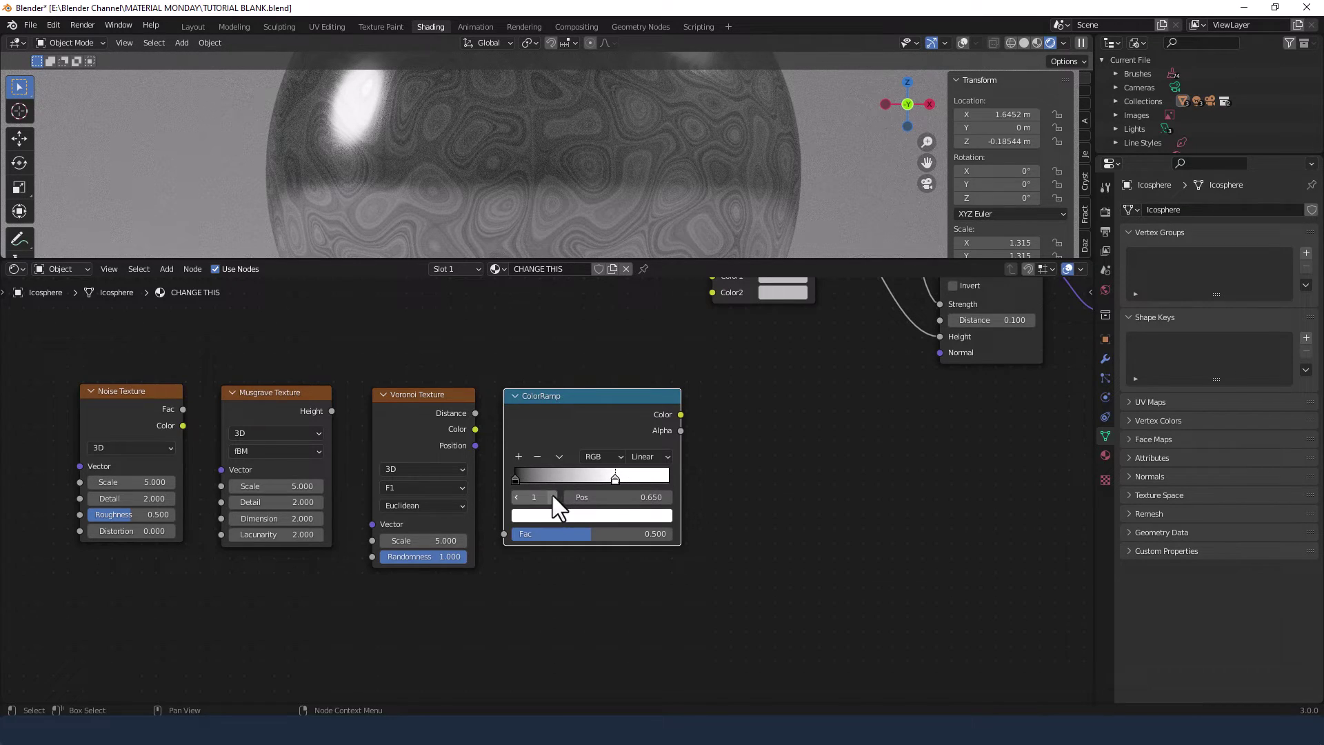
{"action": "left_click", "coordinate": [516, 477]}
{"action": "left_click", "coordinate": [610, 497]}
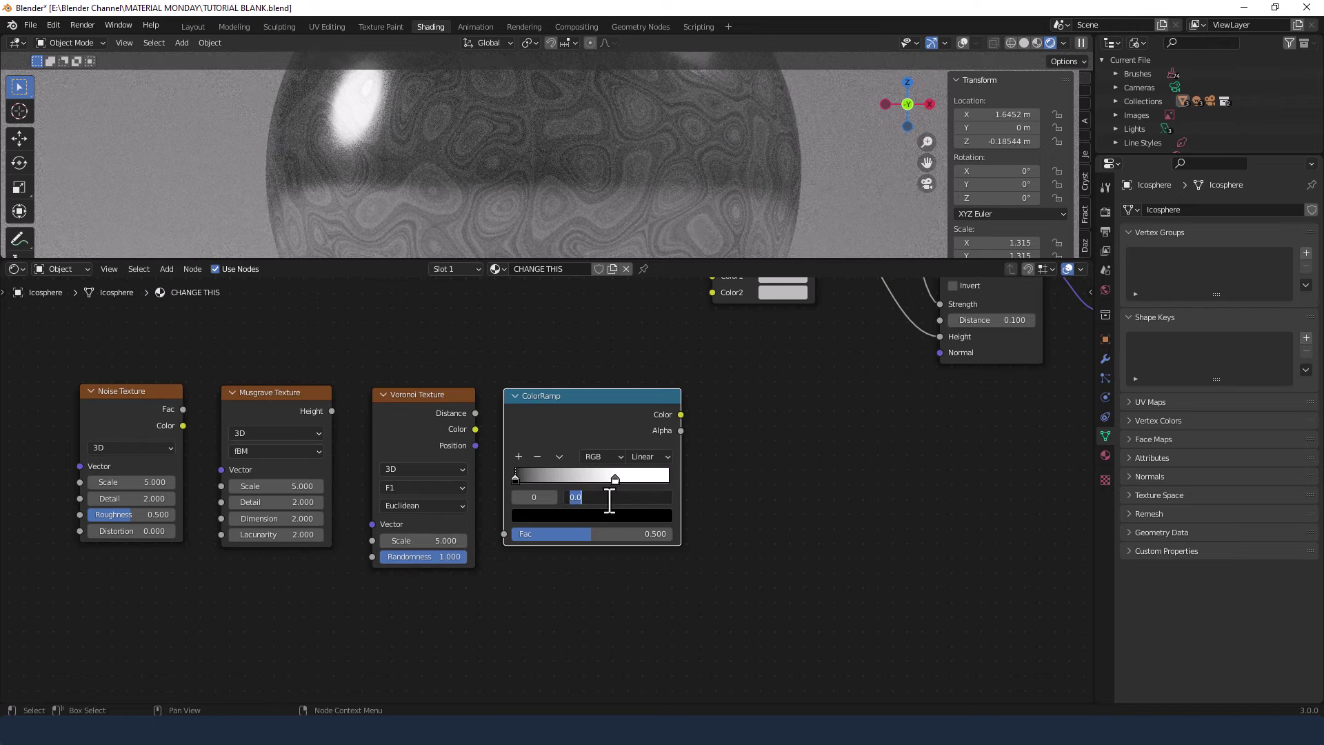
{"action": "type", "text": ".5"}
{"action": "key", "text": "Return"}
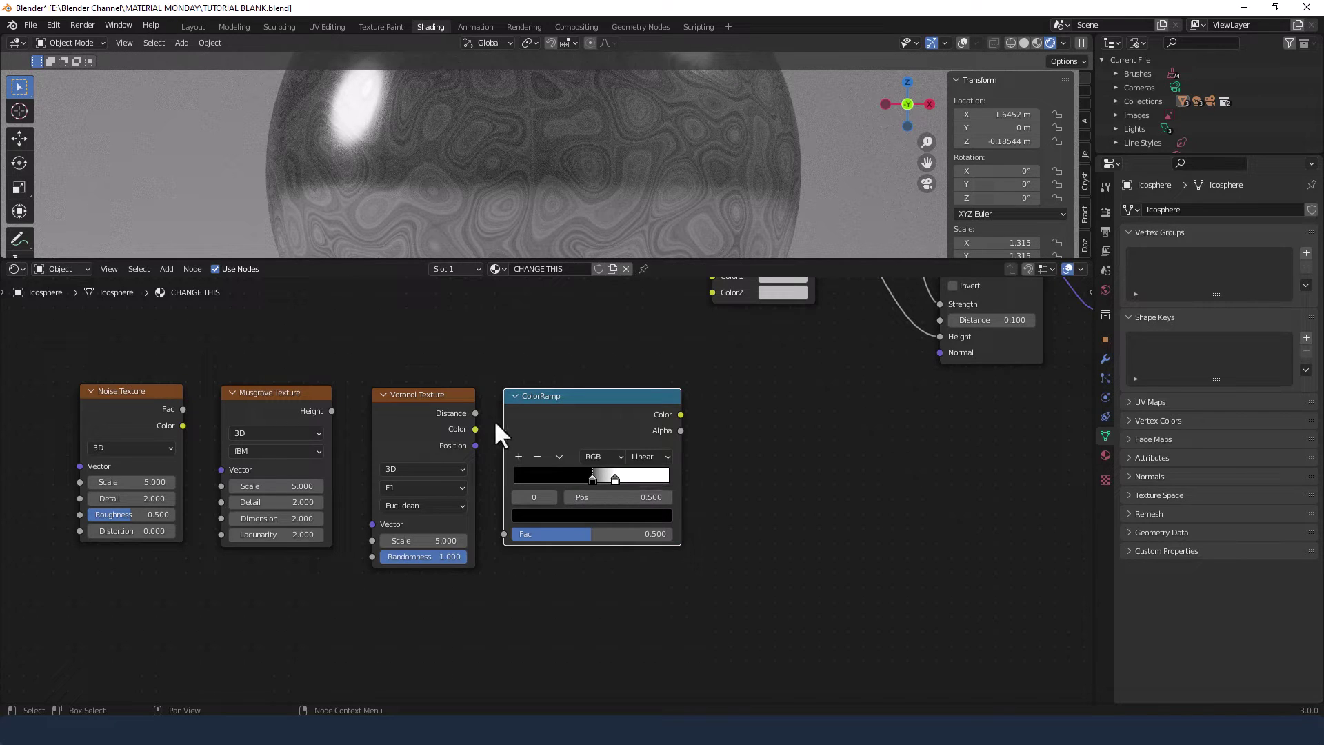
Chain the new row: Noise Fac→Musgrave Vector, Musgrave Height→Voronoi Vector, Distance→ColorRamp Fac, ramp Color→Mix Color1
{"action": "middle_click_drag", "start_coordinate": [651, 393], "coordinate": [639, 473]}
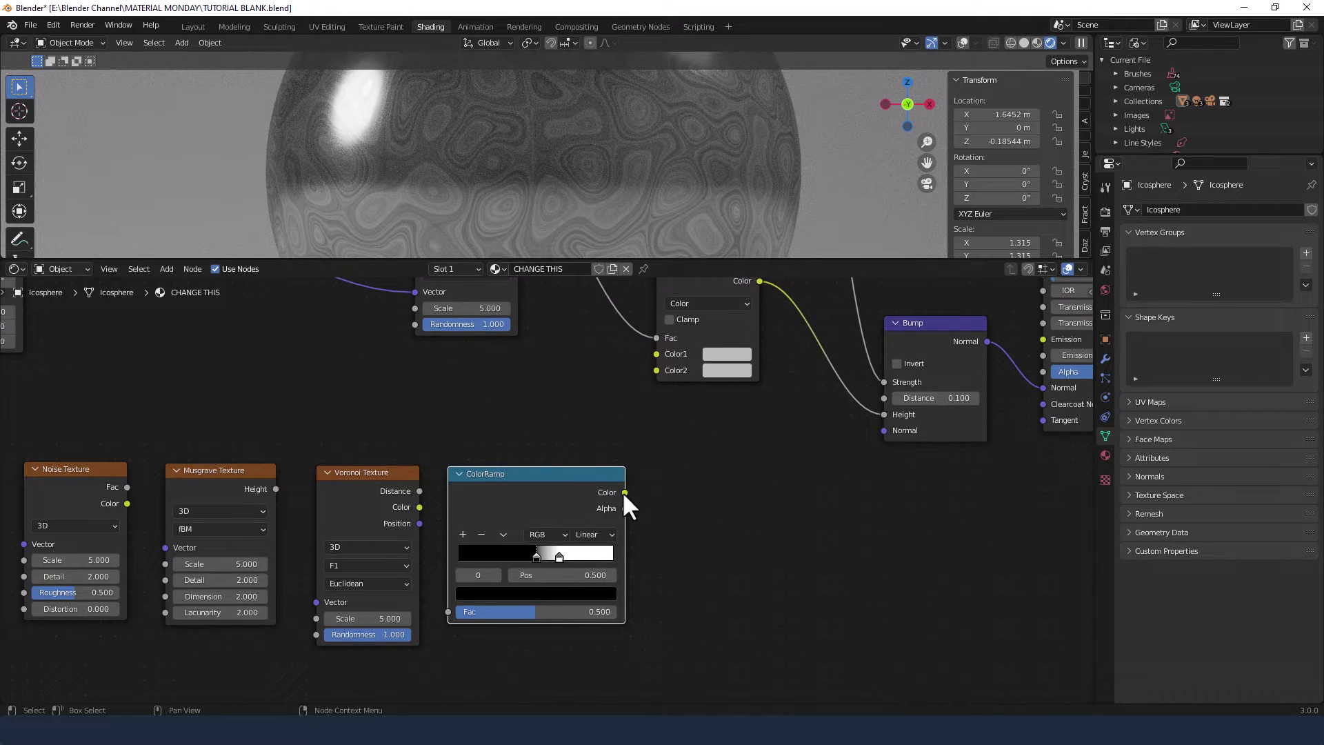
{"action": "left_click_drag", "start_coordinate": [624, 492], "coordinate": [651, 353]}
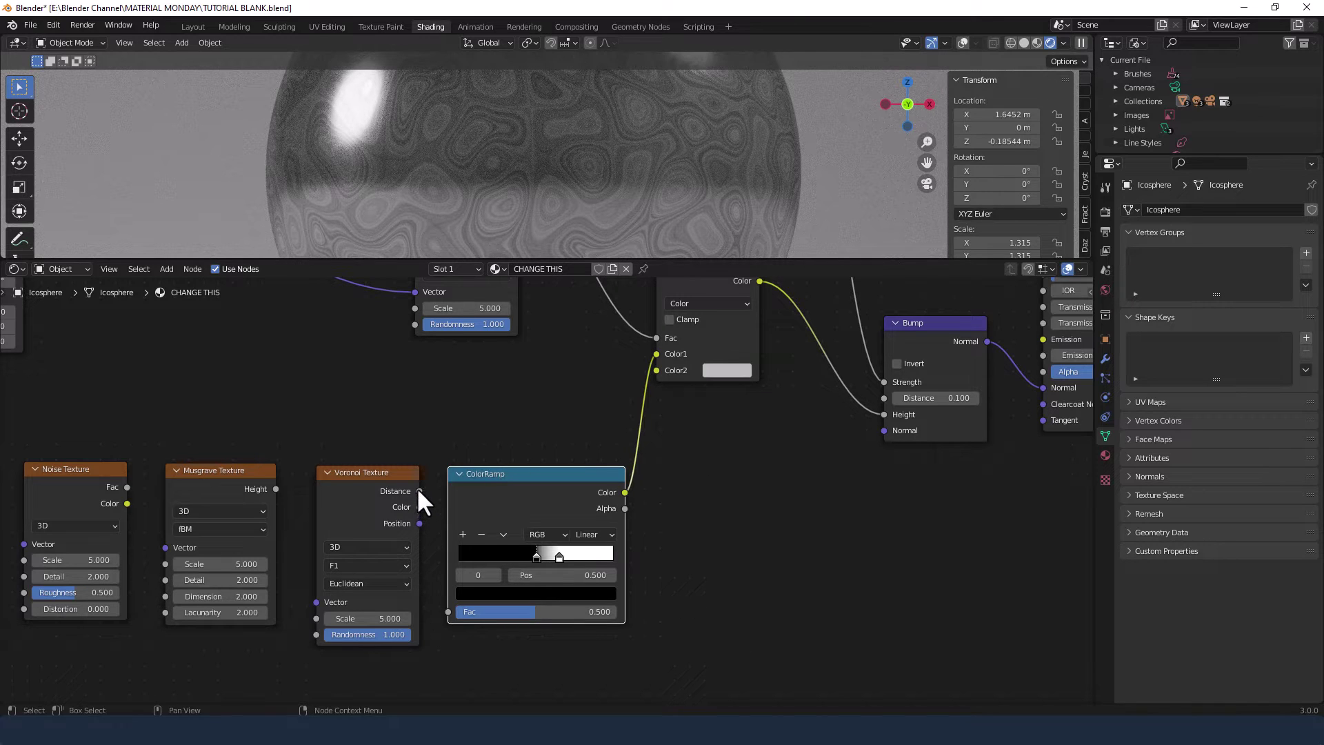
{"action": "left_click_drag", "start_coordinate": [419, 491], "coordinate": [448, 608]}
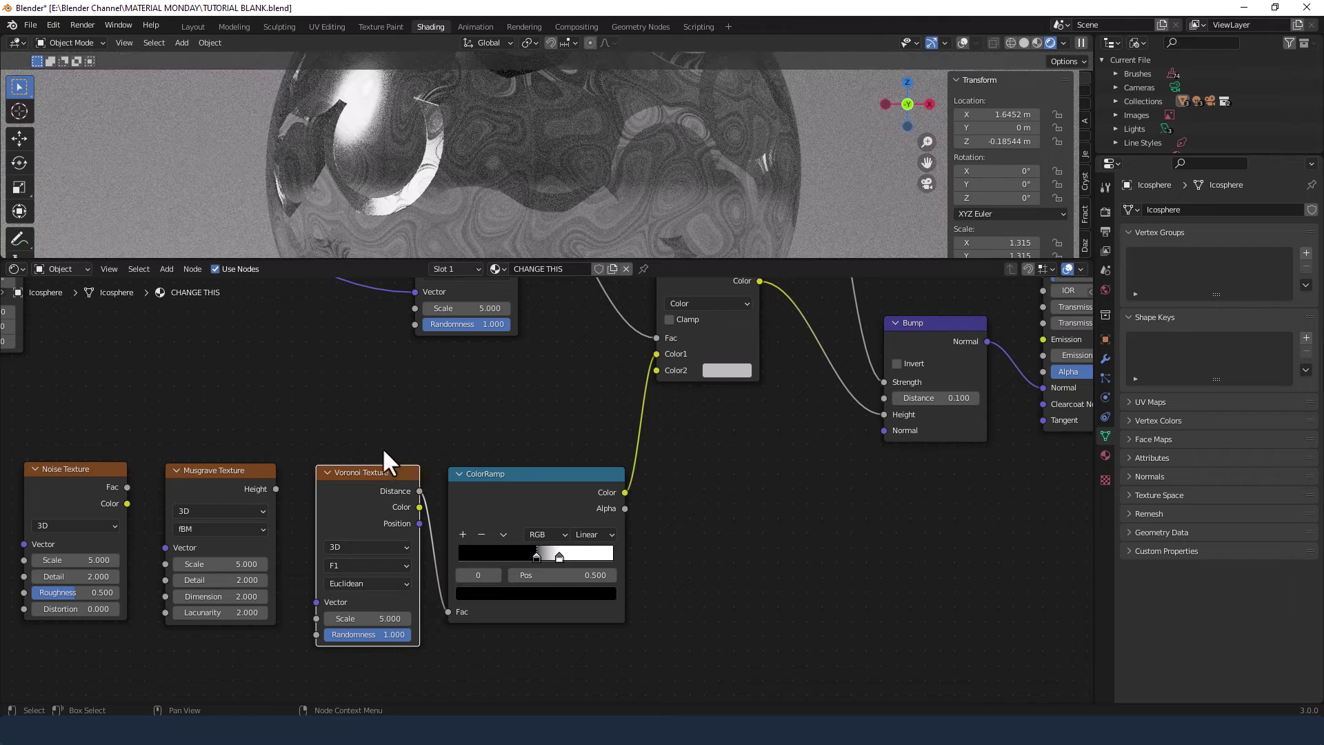
{"action": "middle_click_drag", "start_coordinate": [383, 445], "coordinate": [589, 414]}
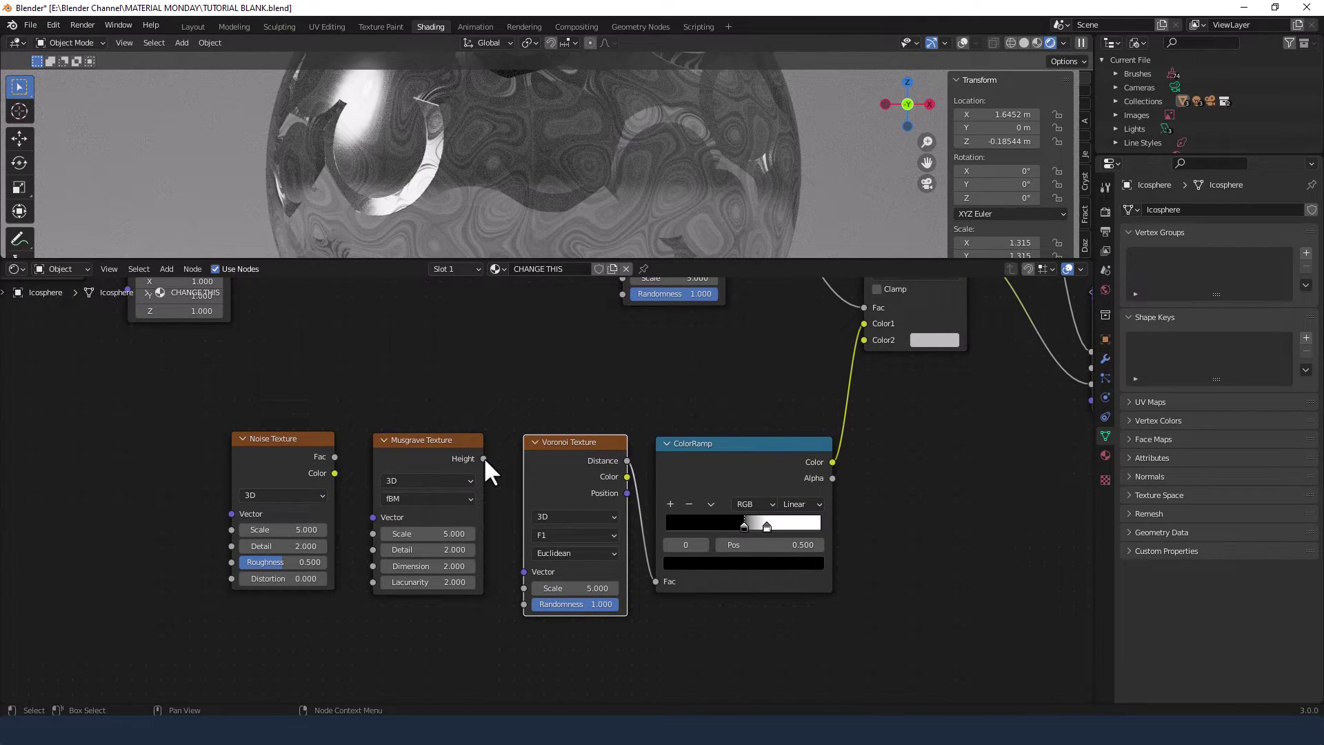
{"action": "left_click_drag", "start_coordinate": [483, 458], "coordinate": [485, 462]}
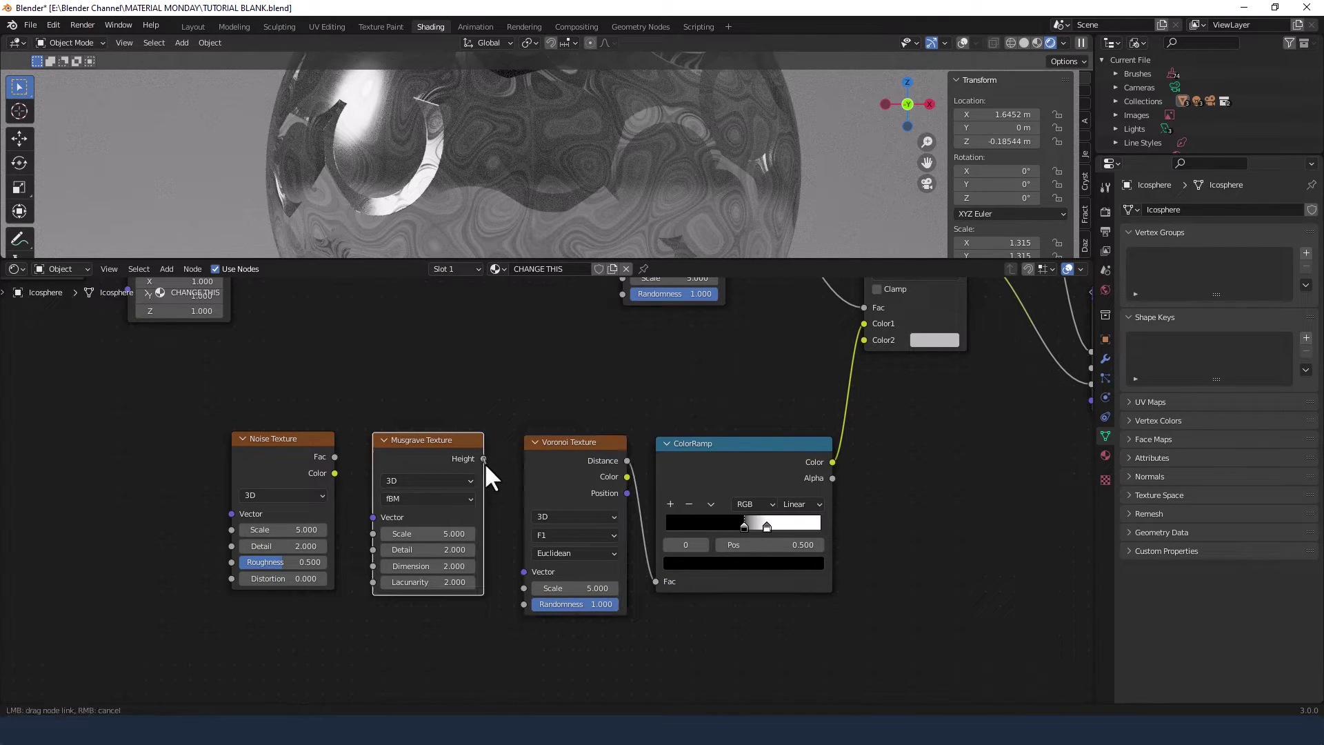
{"action": "left_click_drag", "start_coordinate": [509, 536], "coordinate": [522, 572]}
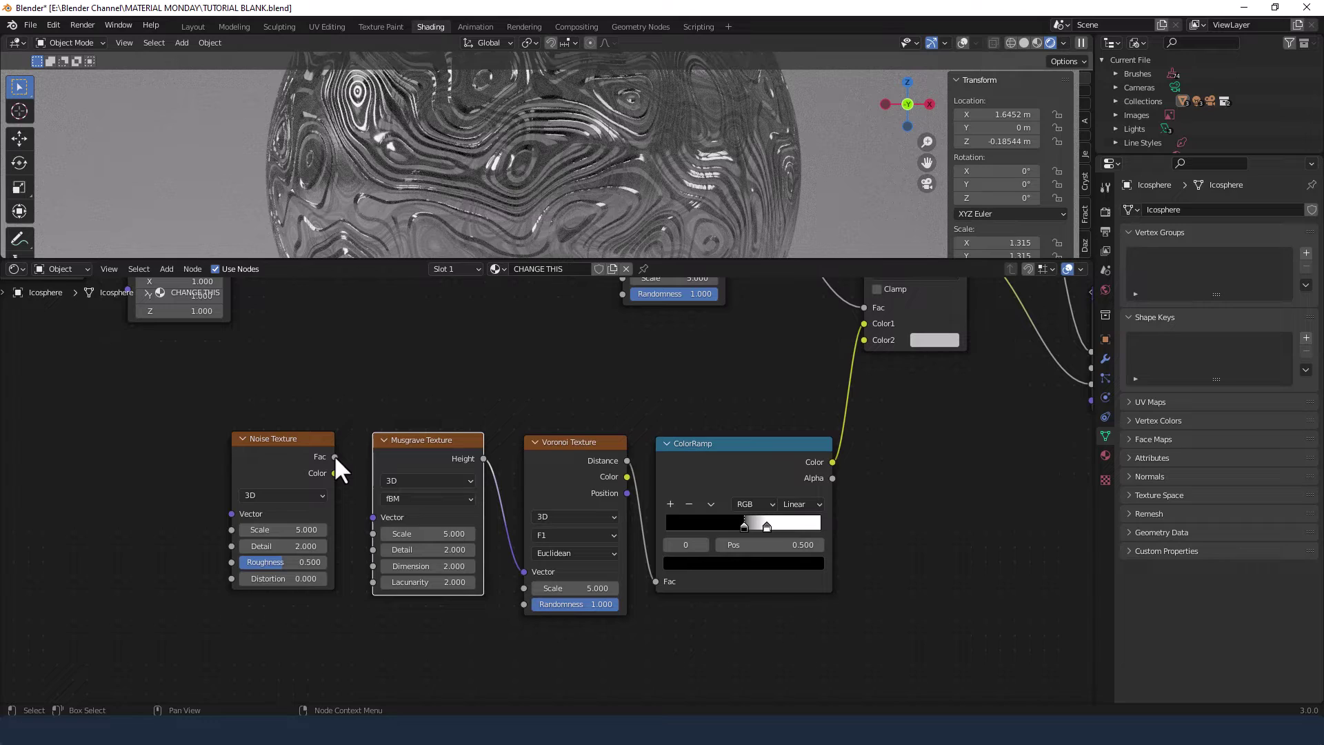
{"action": "left_click_drag", "start_coordinate": [335, 457], "coordinate": [371, 516]}
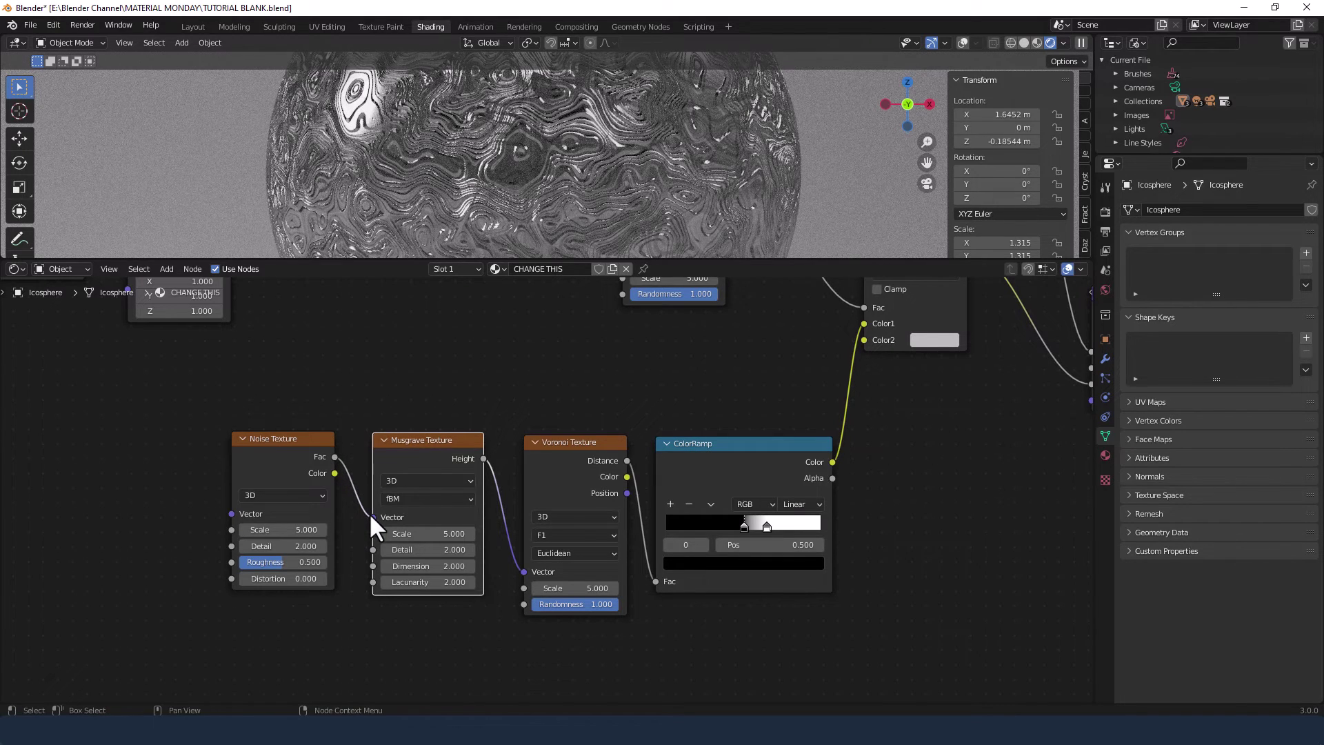
Move Texture Coordinate and Mapping down-left and link Mapping Vector into the new Noise Texture
{"action": "scroll", "coordinate": [316, 373], "scroll_direction": "down", "scroll_amount": 3}
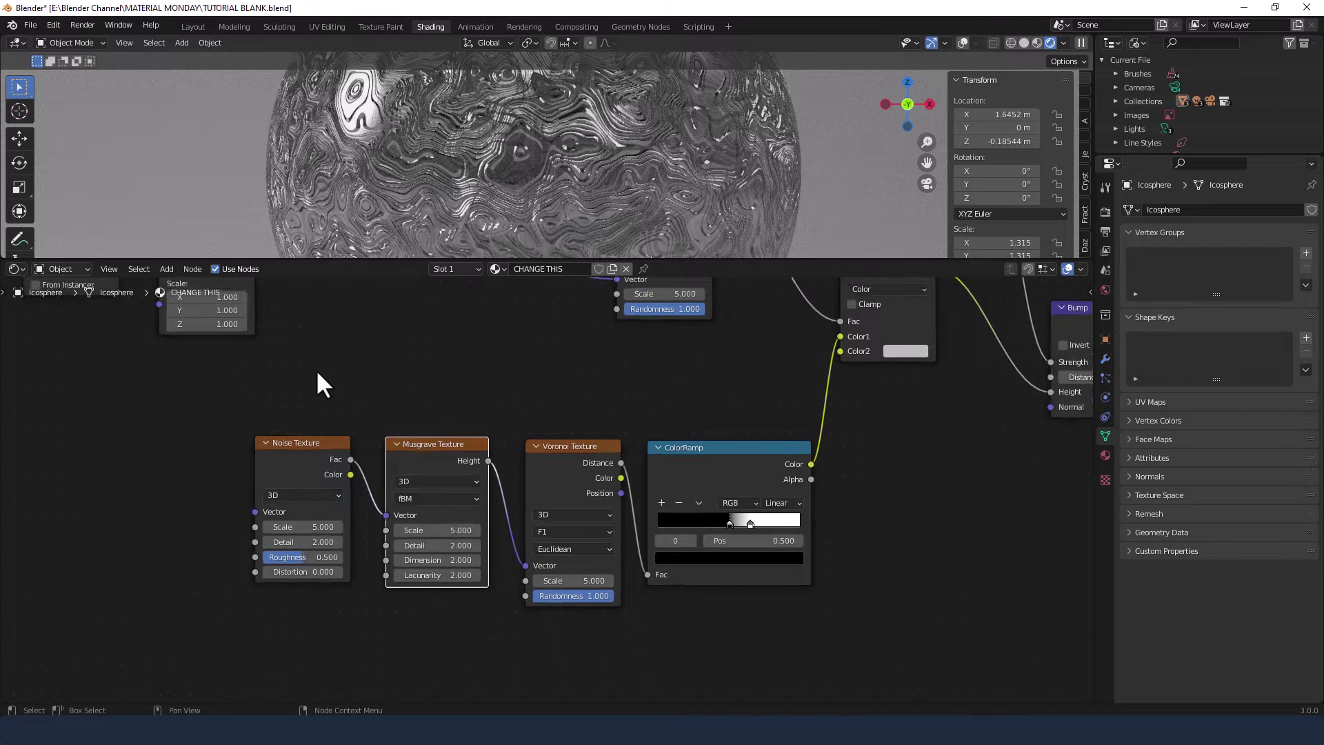
{"action": "scroll", "coordinate": [318, 375], "scroll_direction": "down", "scroll_amount": 2}
{"action": "middle_click_drag", "start_coordinate": [331, 331], "coordinate": [399, 354]}
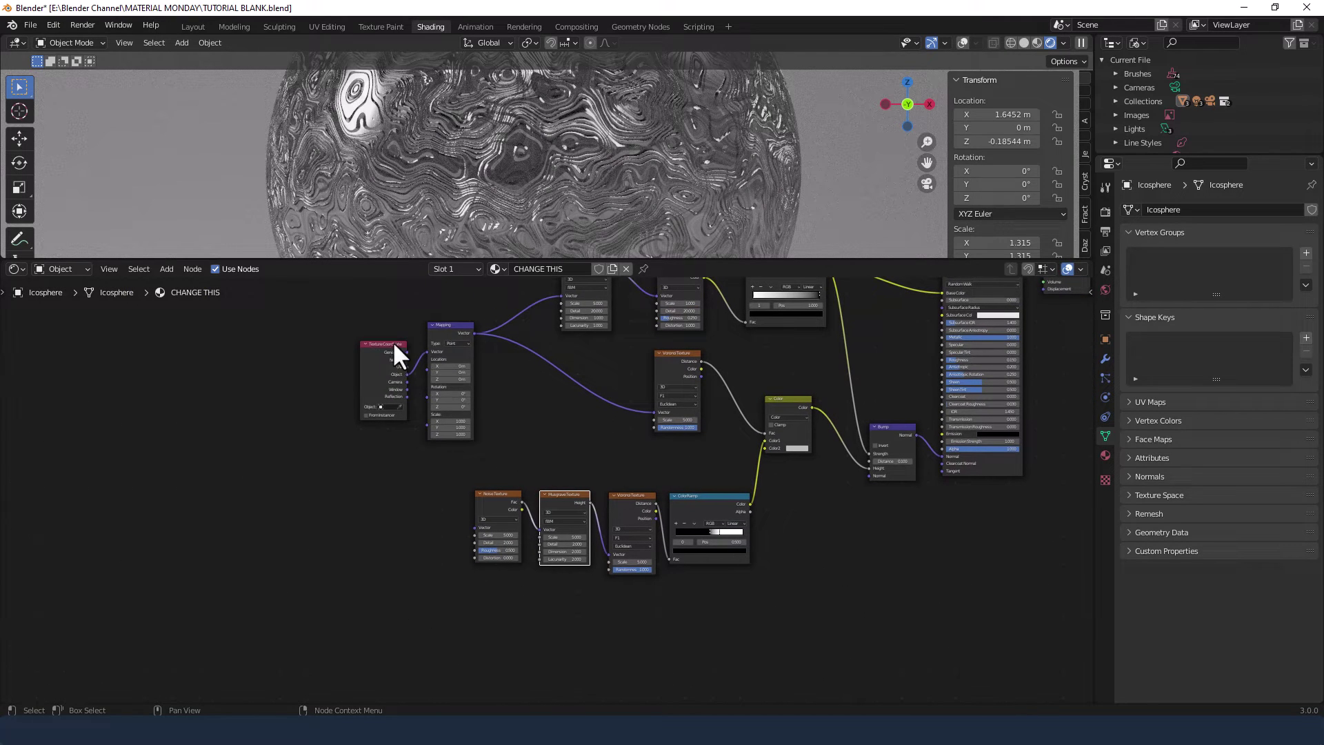
{"action": "left_click_drag", "start_coordinate": [357, 313], "coordinate": [463, 394]}
{"action": "left_click_drag", "start_coordinate": [444, 328], "coordinate": [472, 527]}
{"action": "scroll", "coordinate": [454, 475], "scroll_direction": "up", "scroll_amount": 3}
{"action": "middle_click_drag", "start_coordinate": [467, 449], "coordinate": [472, 503]}
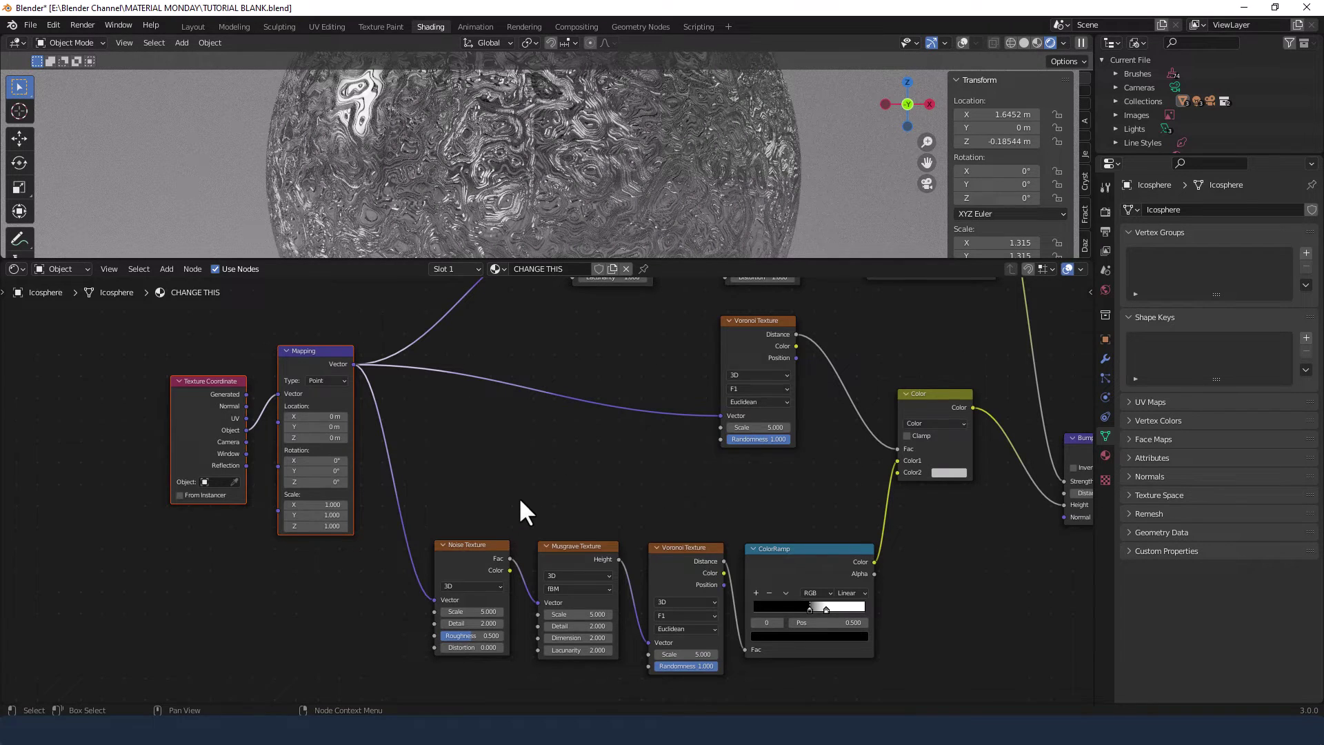
{"action": "scroll", "coordinate": [520, 502], "scroll_direction": "down", "scroll_amount": 3}
{"action": "middle_click_drag", "start_coordinate": [519, 496], "coordinate": [458, 358]}
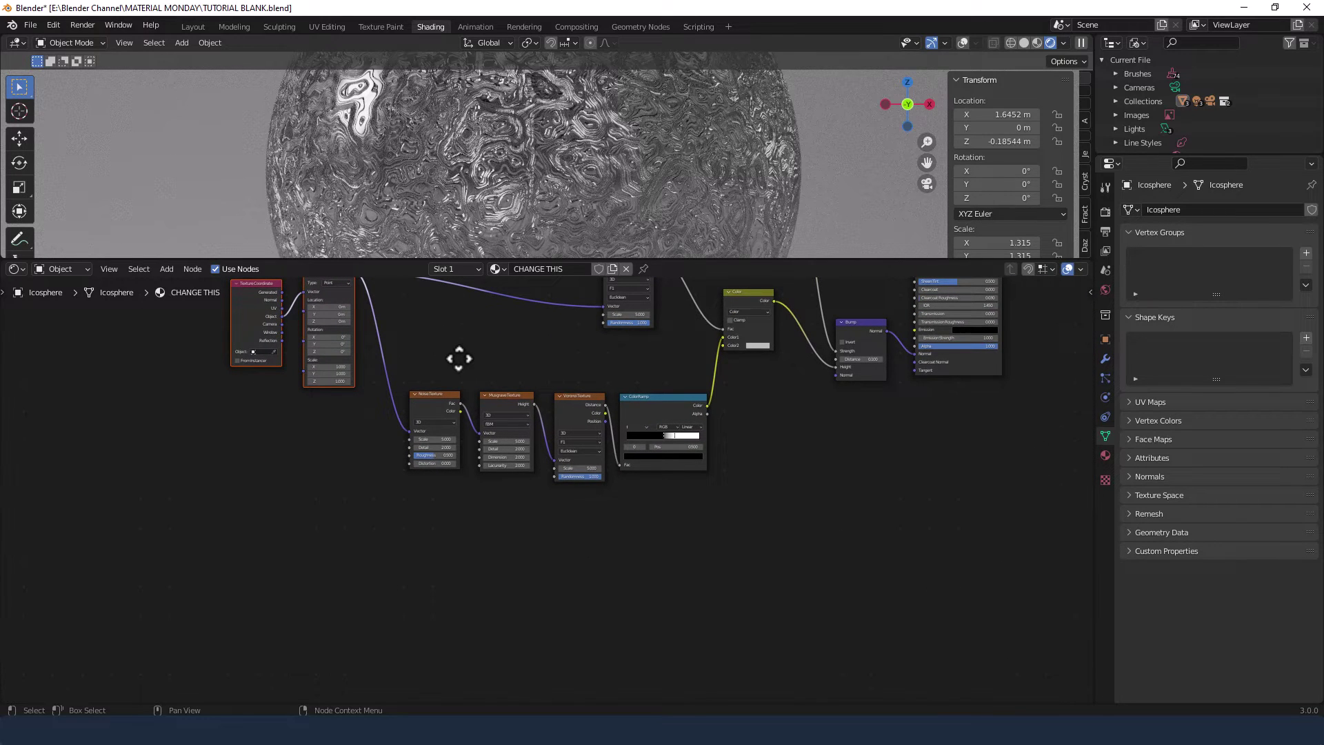
{"action": "left_click_drag", "start_coordinate": [448, 383], "coordinate": [675, 481]}
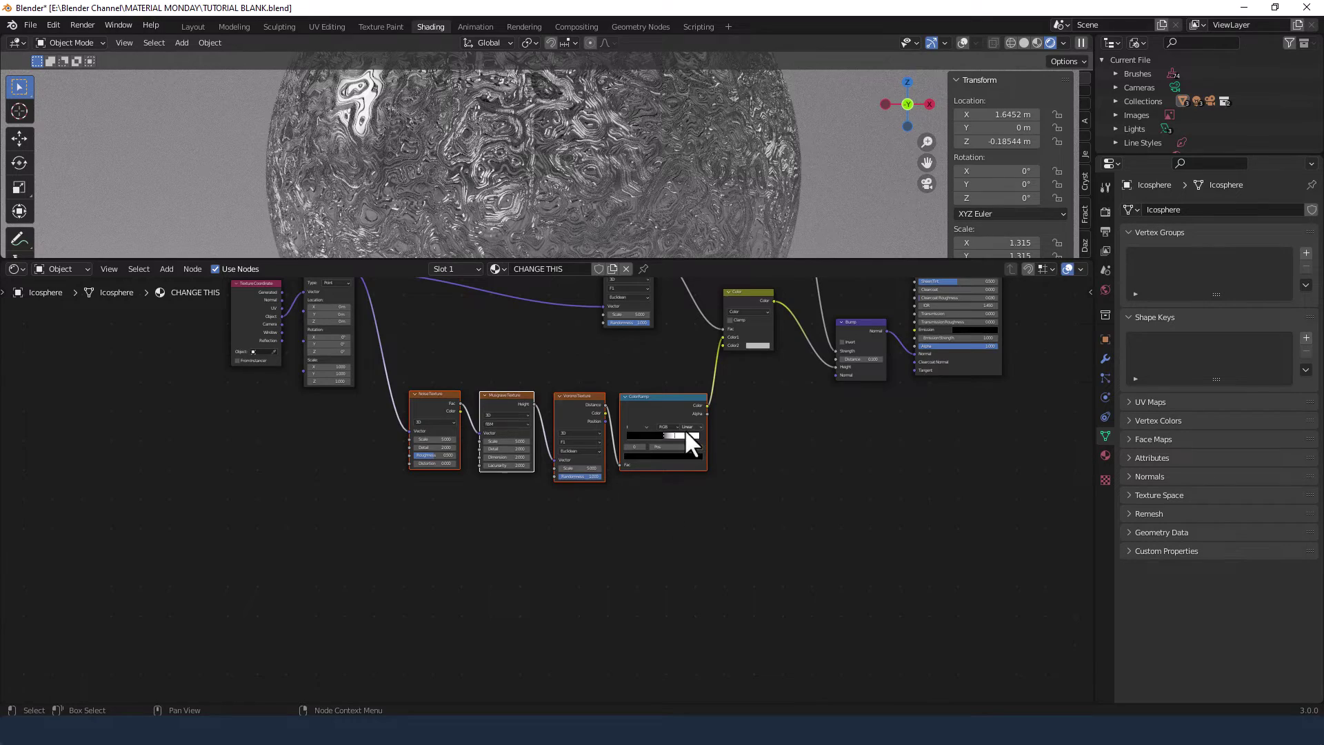
Duplicate the Noise, Musgrave, Voronoi and ColorRamp row and place the copy below the original
{"action": "key", "text": "shift+d"}
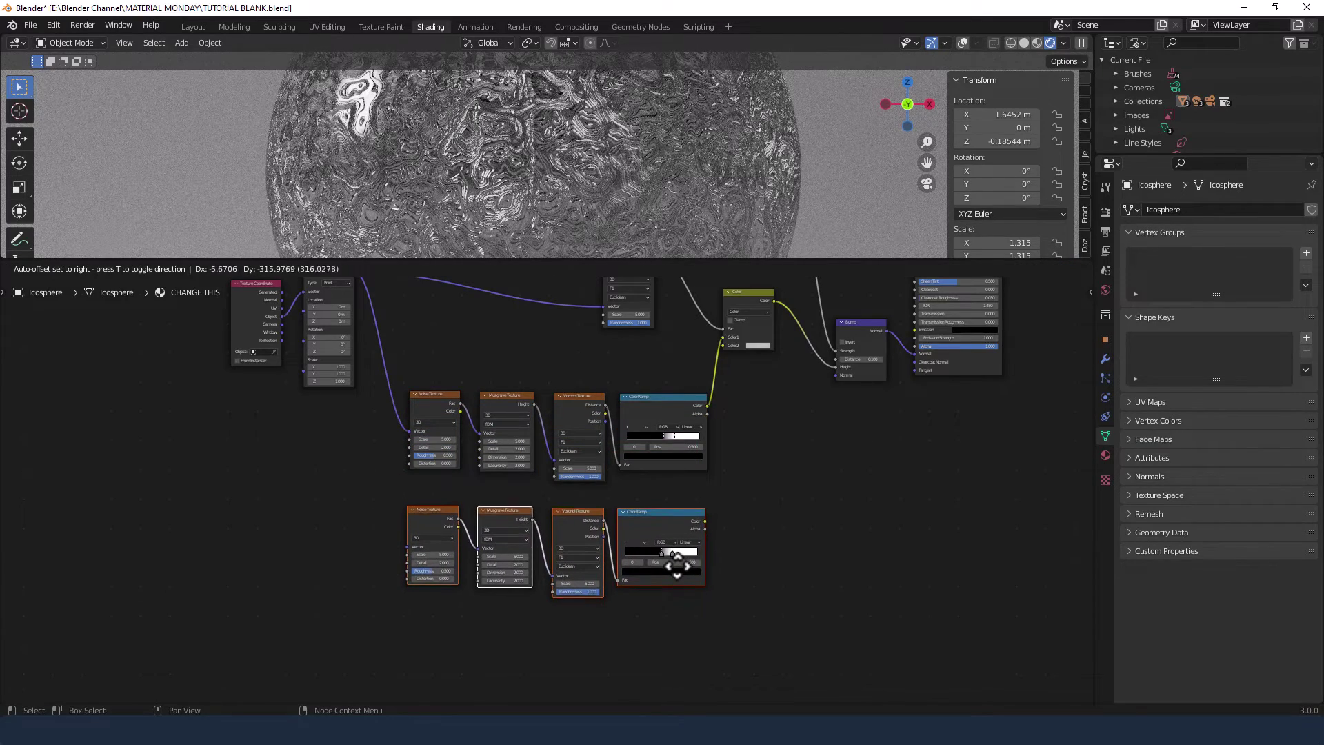
{"action": "left_click", "coordinate": [680, 562]}
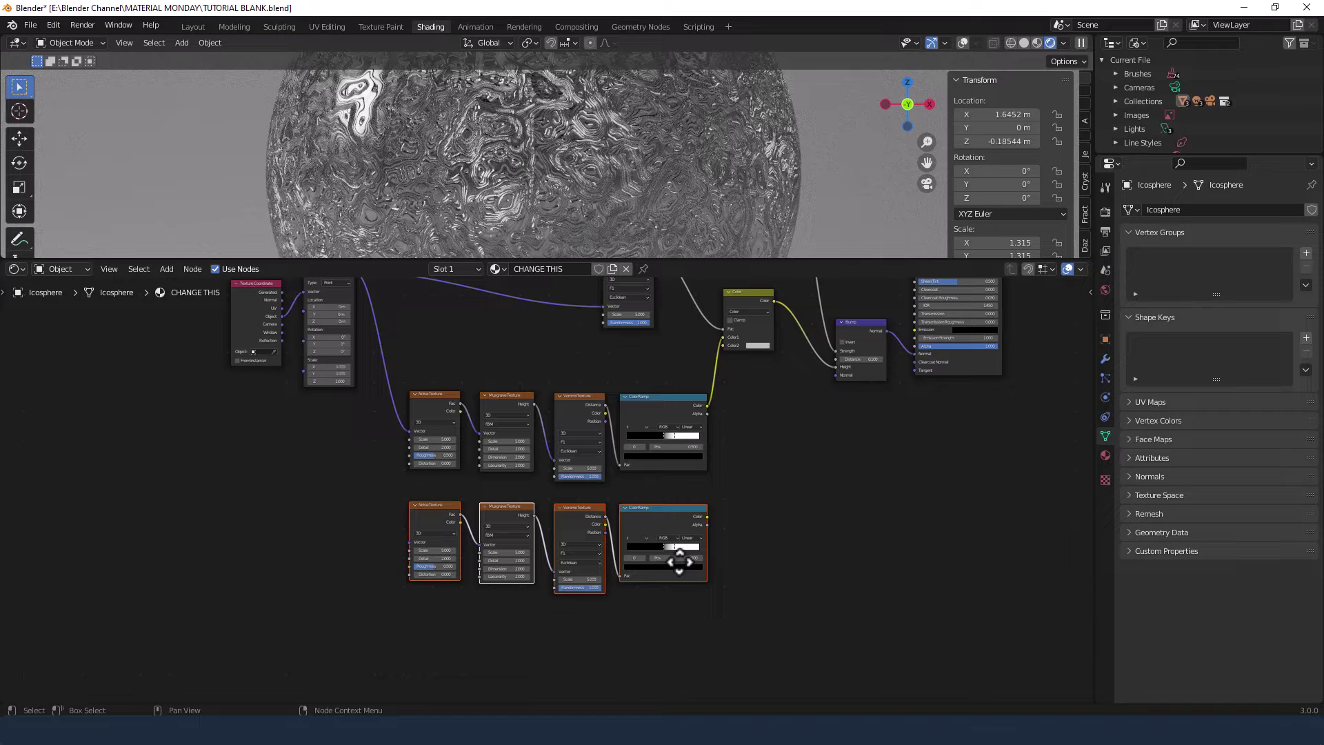
{"action": "scroll", "coordinate": [620, 553], "scroll_direction": "up", "scroll_amount": 1}
{"action": "scroll", "coordinate": [620, 553], "scroll_direction": "down", "scroll_amount": 2}
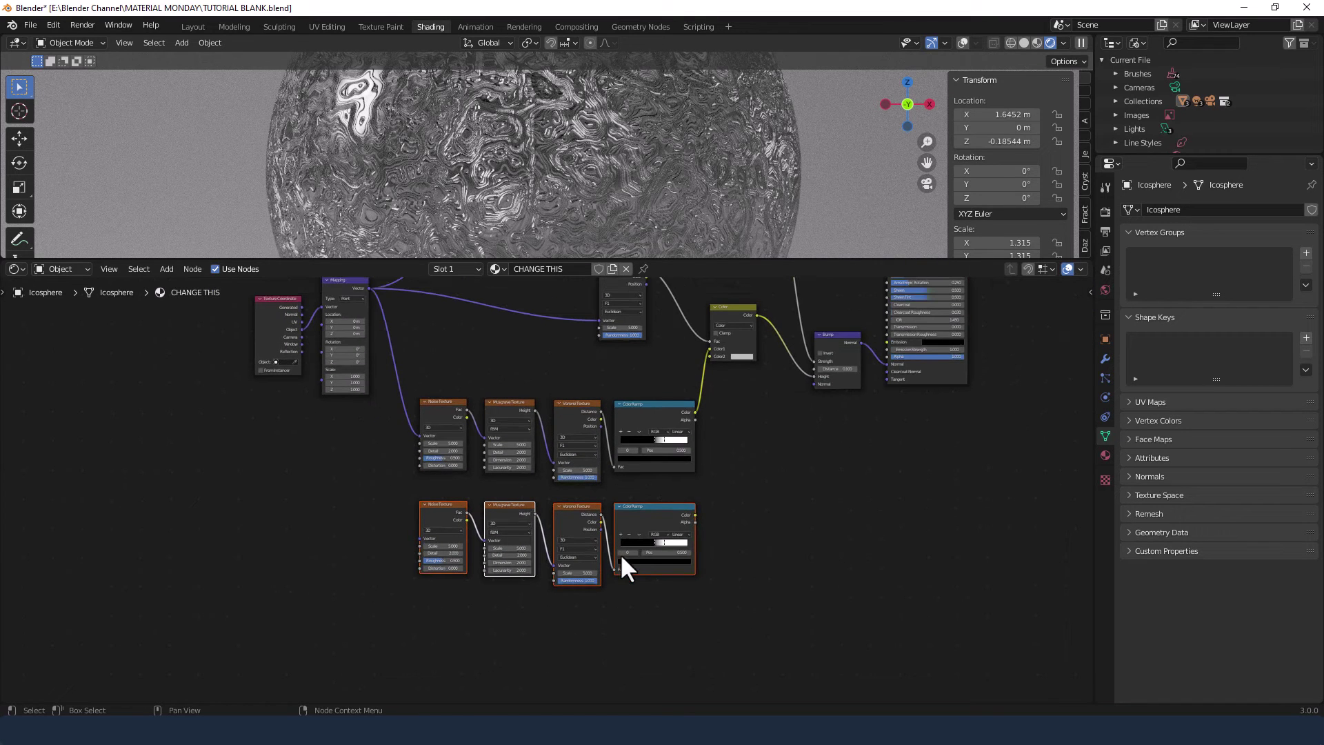
{"action": "scroll", "coordinate": [378, 347], "scroll_direction": "up", "scroll_amount": 1}
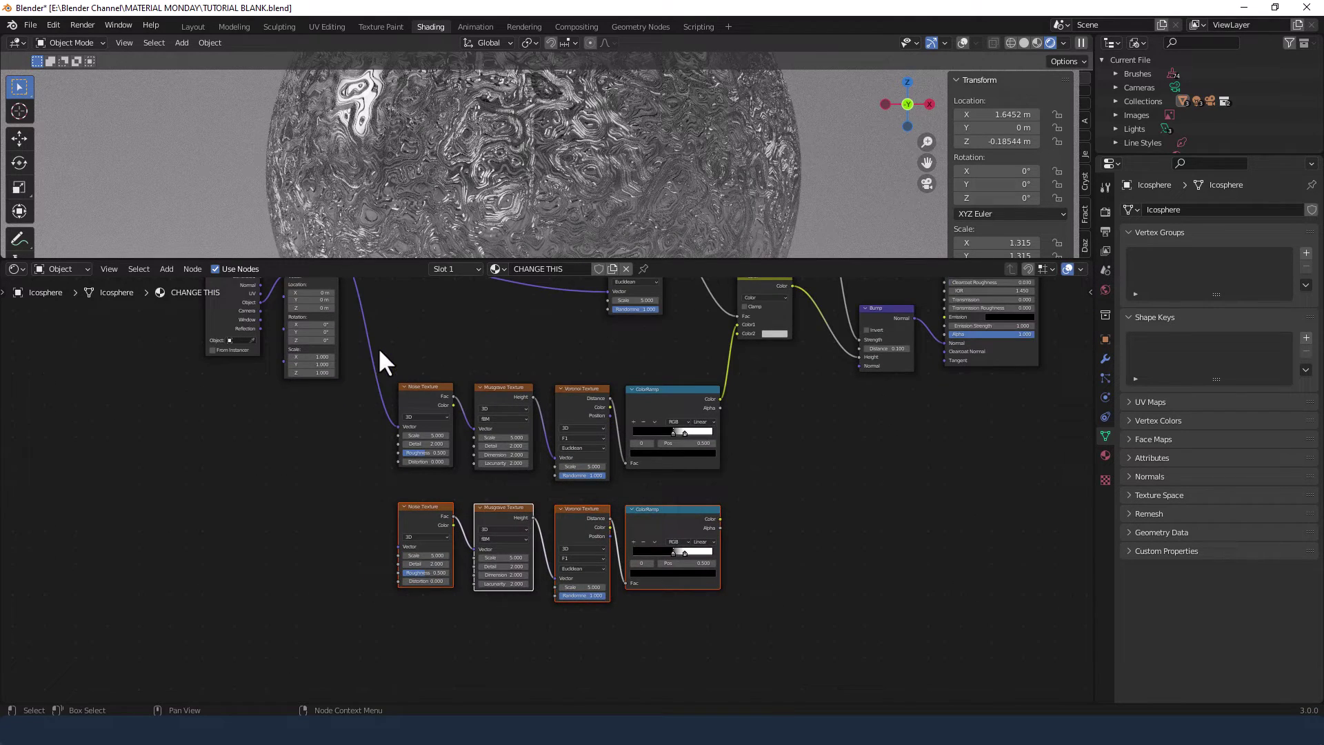
Link Mapping Vector to the lower Noise Texture and the lower ramp's Color to the Mix node's Color2
{"action": "middle_click_drag", "start_coordinate": [378, 346], "coordinate": [361, 423]}
{"action": "left_click_drag", "start_coordinate": [321, 329], "coordinate": [378, 618]}
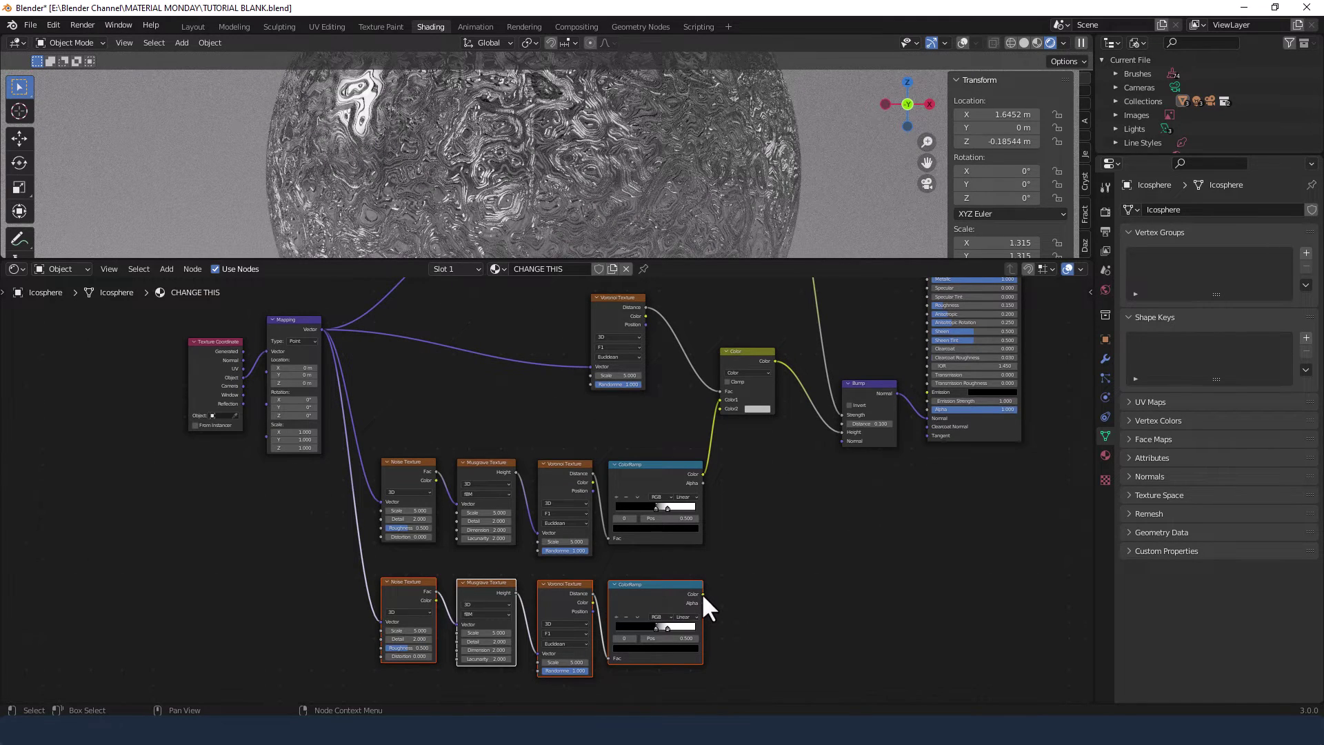
{"action": "left_click_drag", "start_coordinate": [702, 595], "coordinate": [718, 407]}
{"action": "left_click_drag", "start_coordinate": [754, 354], "coordinate": [782, 362]}
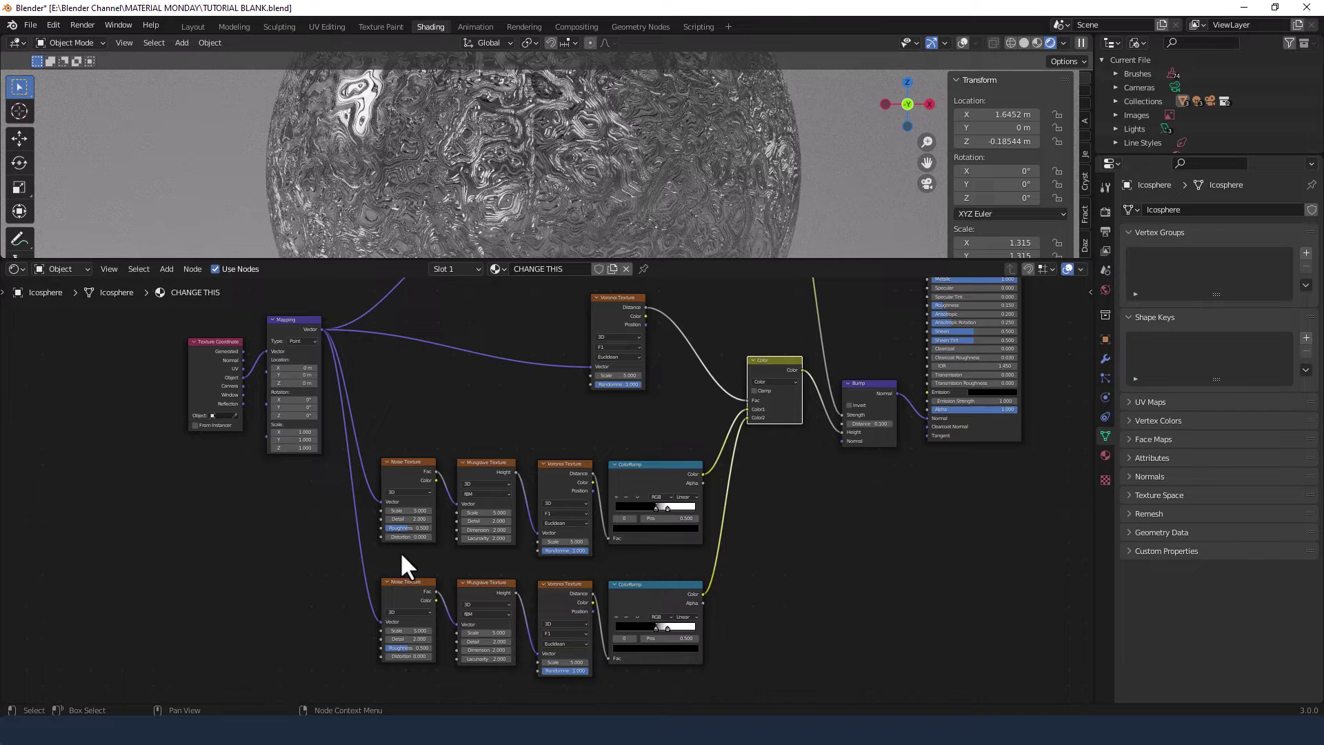
{"action": "scroll", "coordinate": [444, 537], "scroll_direction": "up", "scroll_amount": 4}
{"action": "middle_click_drag", "start_coordinate": [507, 410], "coordinate": [547, 323]}
Give the upper Noise Texture Detail 20, Roughness 0.525 and Distortion 3
{"action": "scroll", "coordinate": [544, 402], "scroll_direction": "up", "scroll_amount": 1}
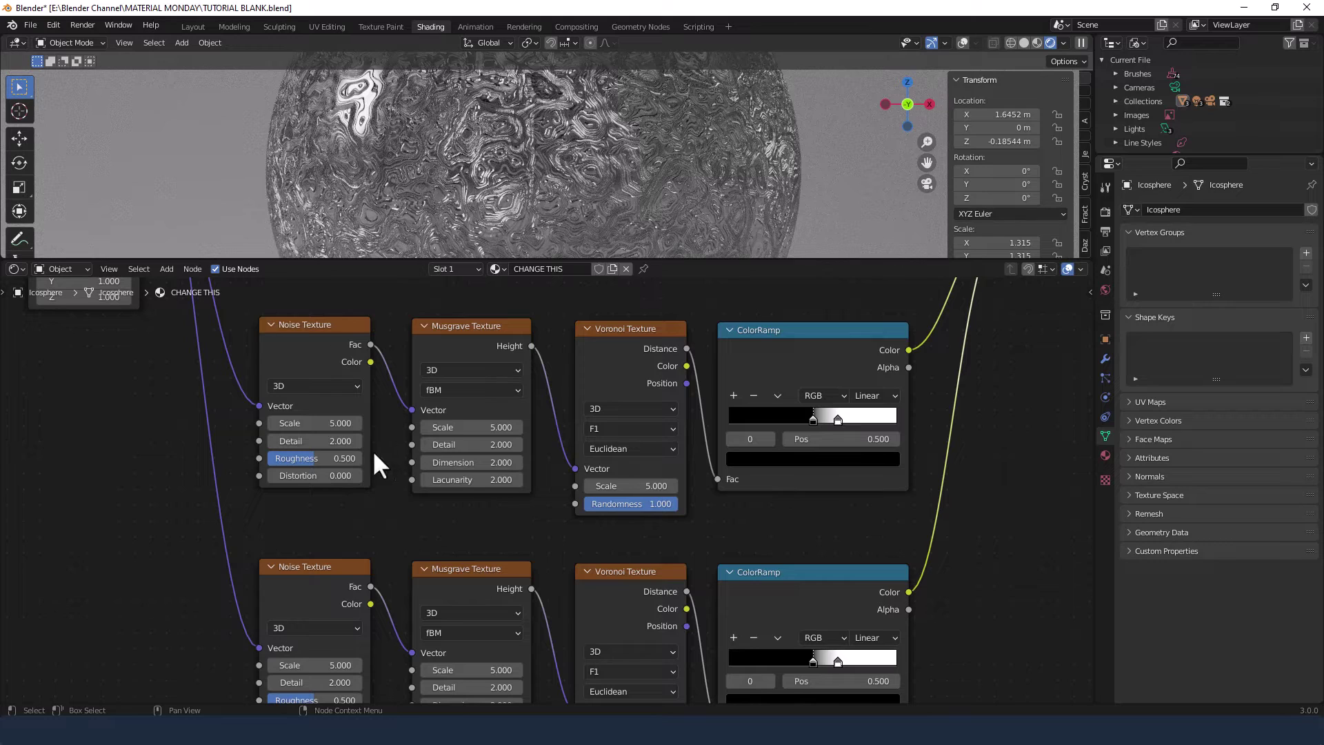
{"action": "left_click", "coordinate": [318, 441]}
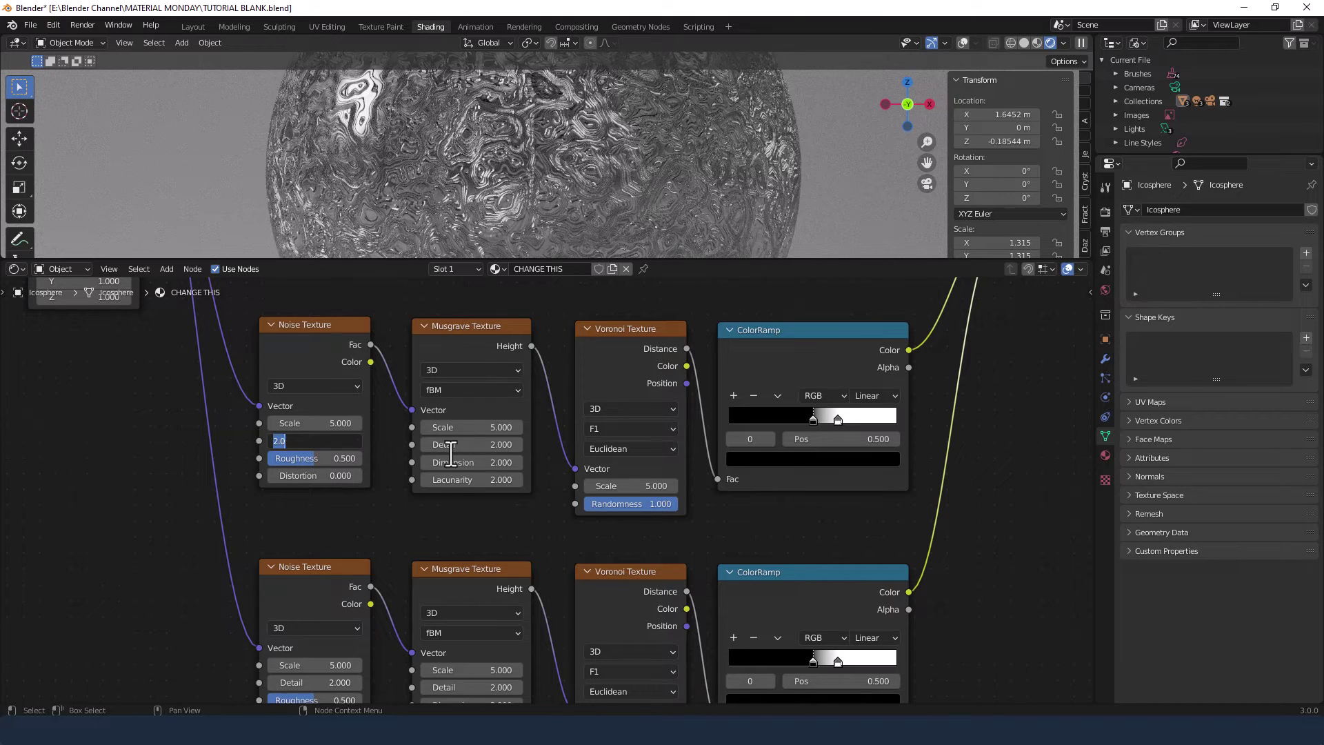
{"action": "type", "text": "20"}
{"action": "key", "text": "Tab"}
{"action": "type", "text": ".525"}
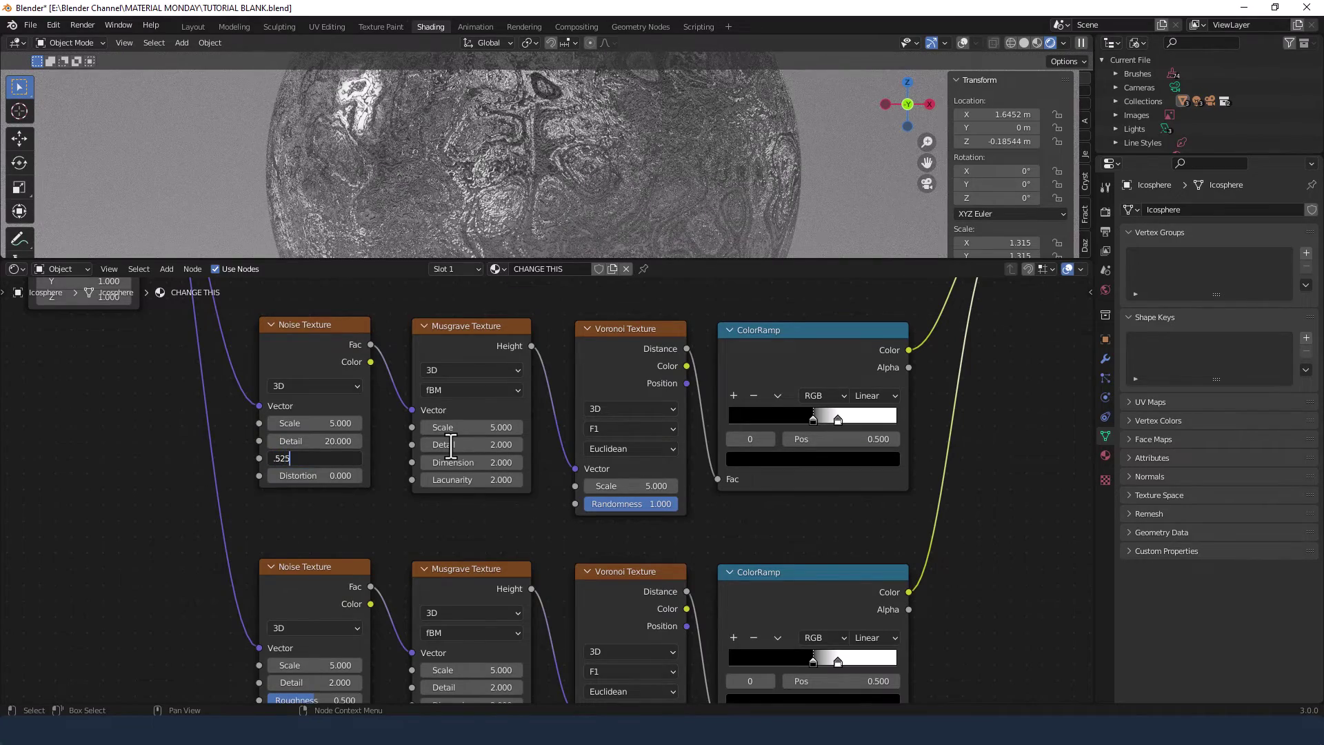
{"action": "key", "text": "Tab"}
{"action": "type", "text": "3"}
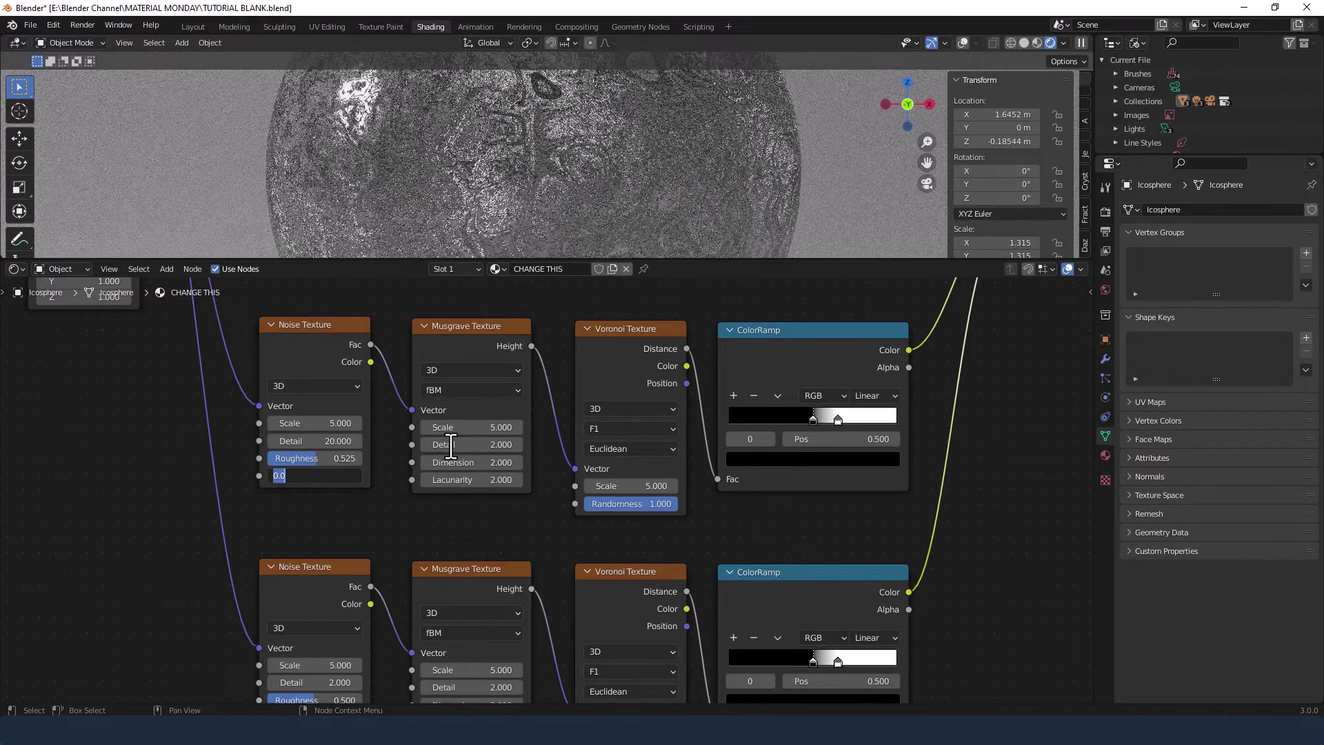
{"action": "key", "text": "Return"}
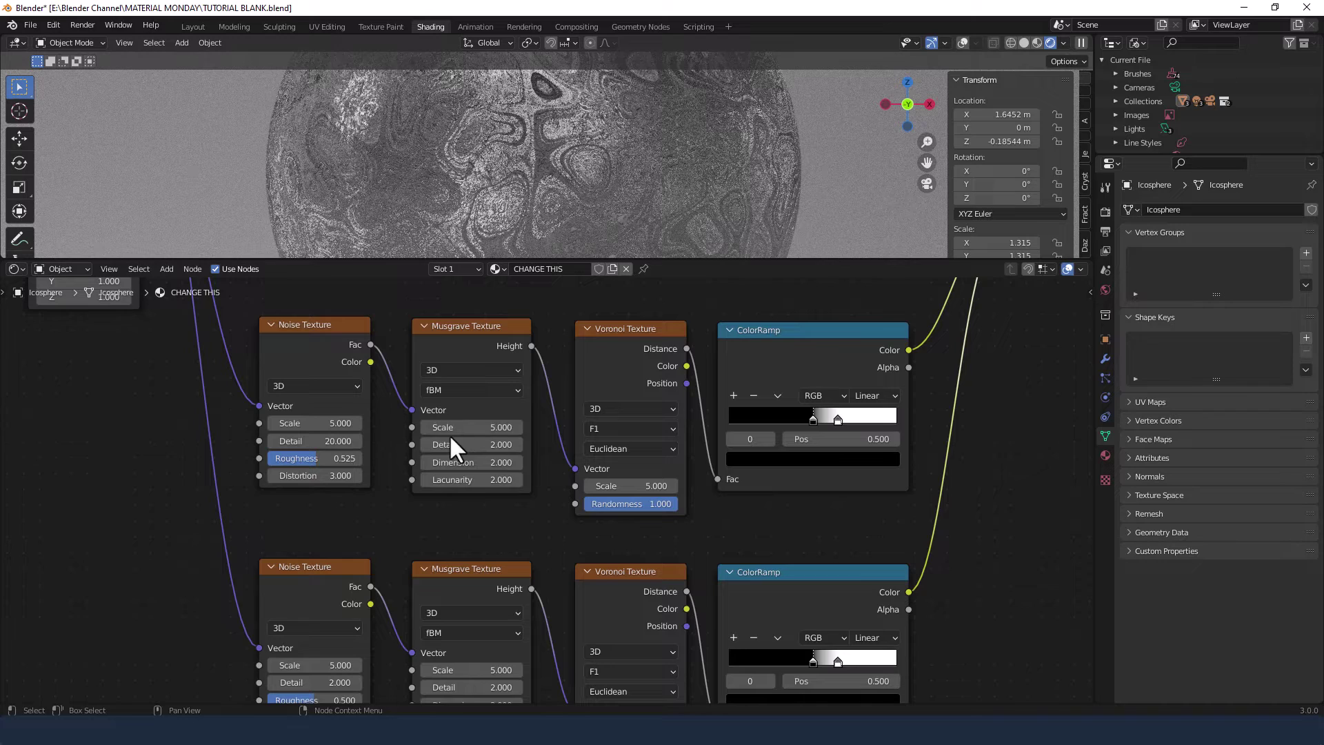
Set the upper Musgrave to Scale 2, Detail 1 and the upper Voronoi to Scale 11
{"action": "left_click", "coordinate": [483, 427]}
{"action": "type", "text": "2"}
{"action": "key", "text": "Tab"}
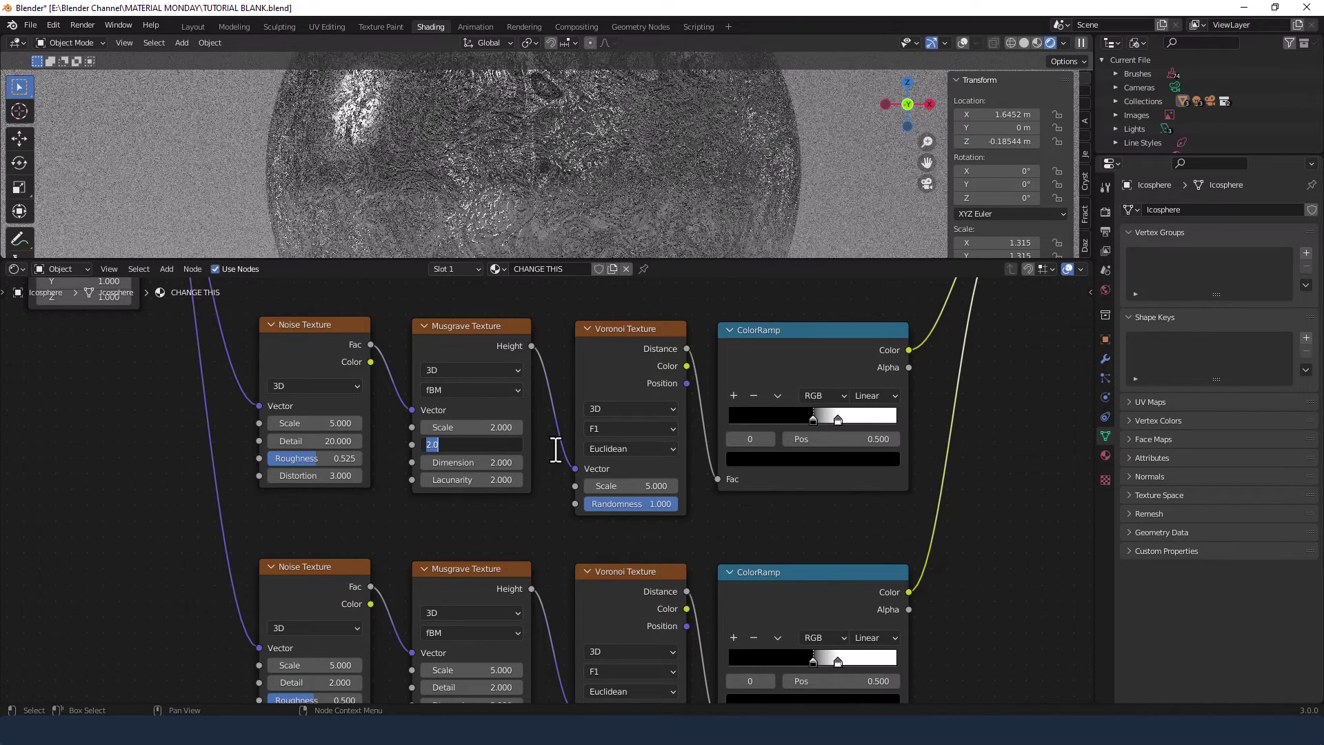
{"action": "type", "text": "1"}
{"action": "key", "text": "Return"}
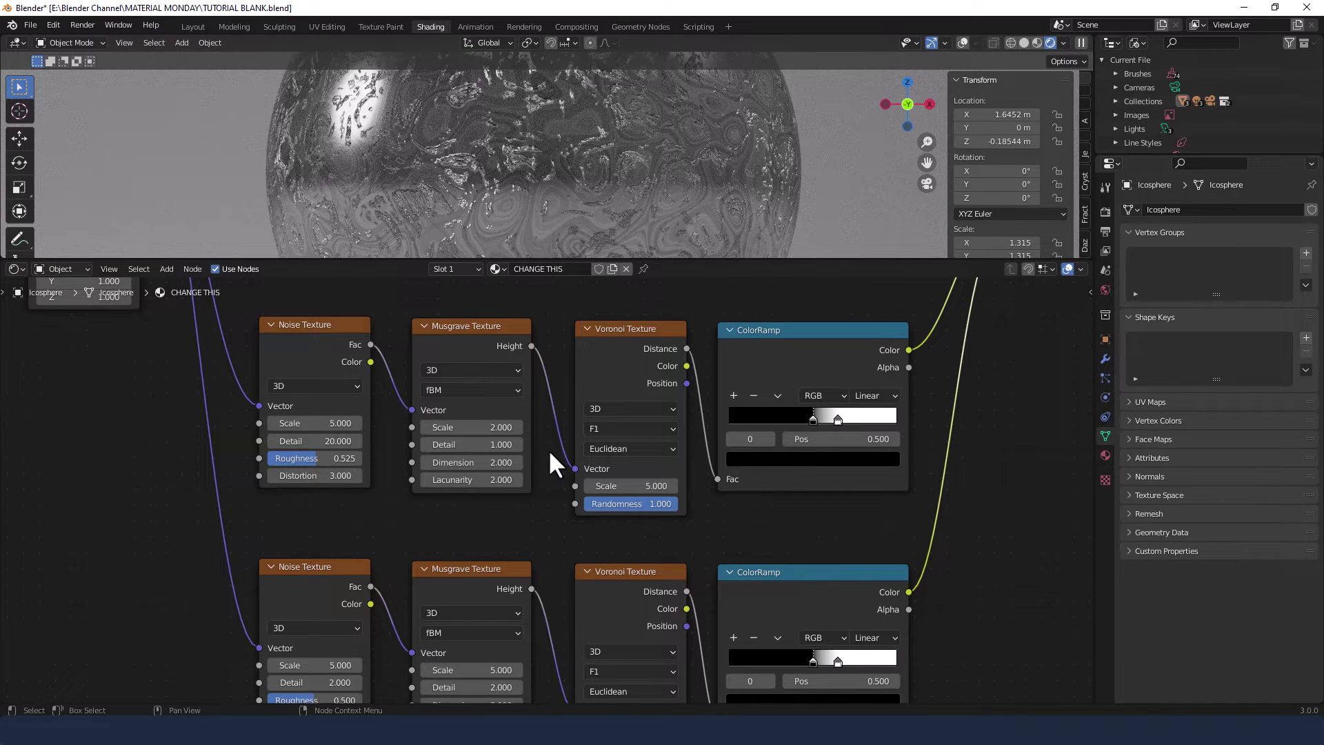
{"action": "left_click", "coordinate": [626, 488]}
{"action": "type", "text": "11"}
{"action": "key", "text": "Return"}
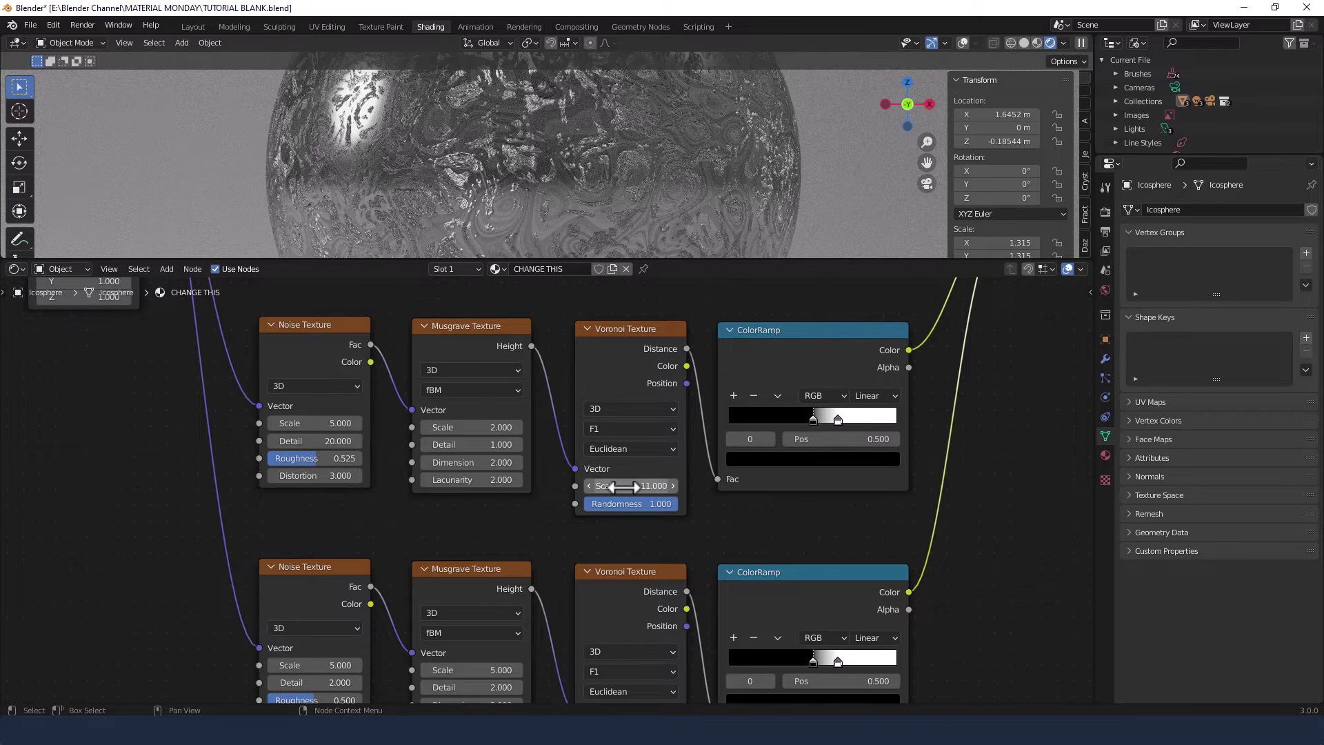
{"action": "scroll", "coordinate": [631, 514], "scroll_direction": "down", "scroll_amount": 5, "text": "shift"}
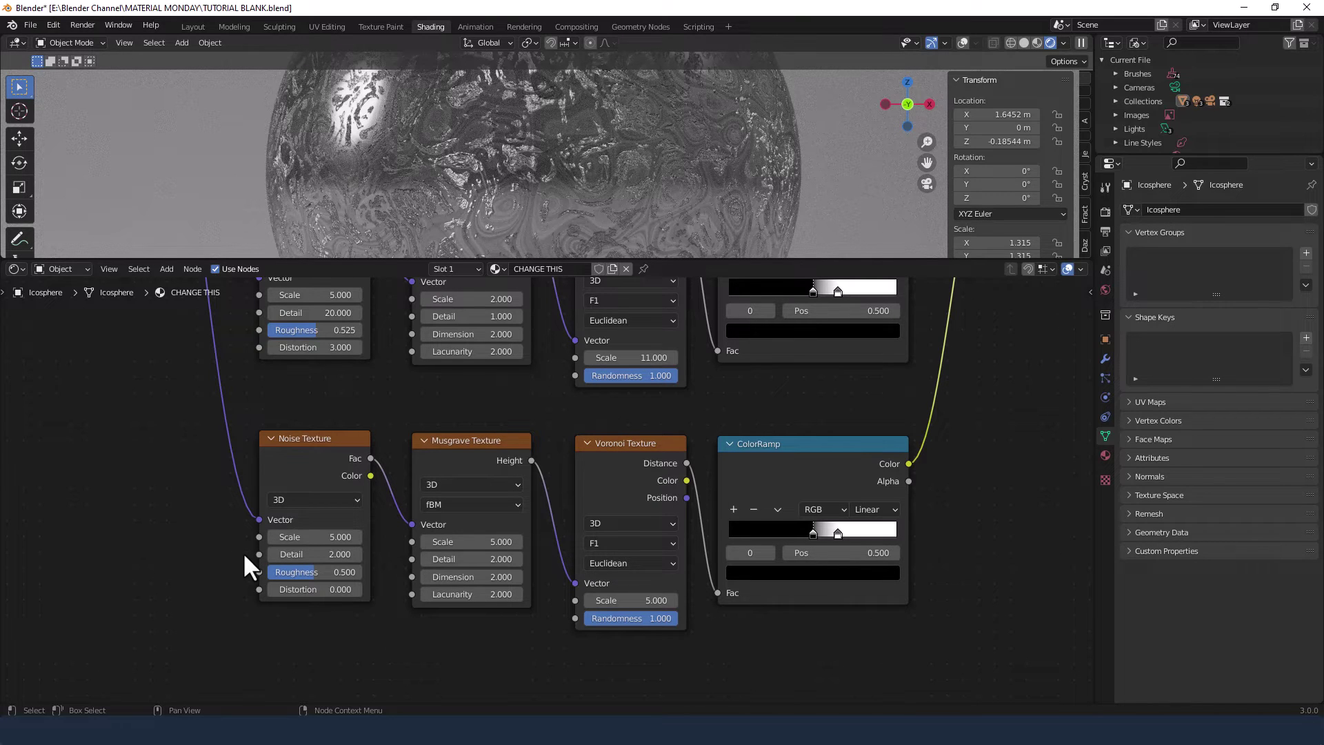
Give the lower Noise Texture Detail 20, Roughness 0.525 and Distortion 3
{"action": "left_click", "coordinate": [314, 555]}
{"action": "type", "text": "20"}
{"action": "key", "text": "Tab"}
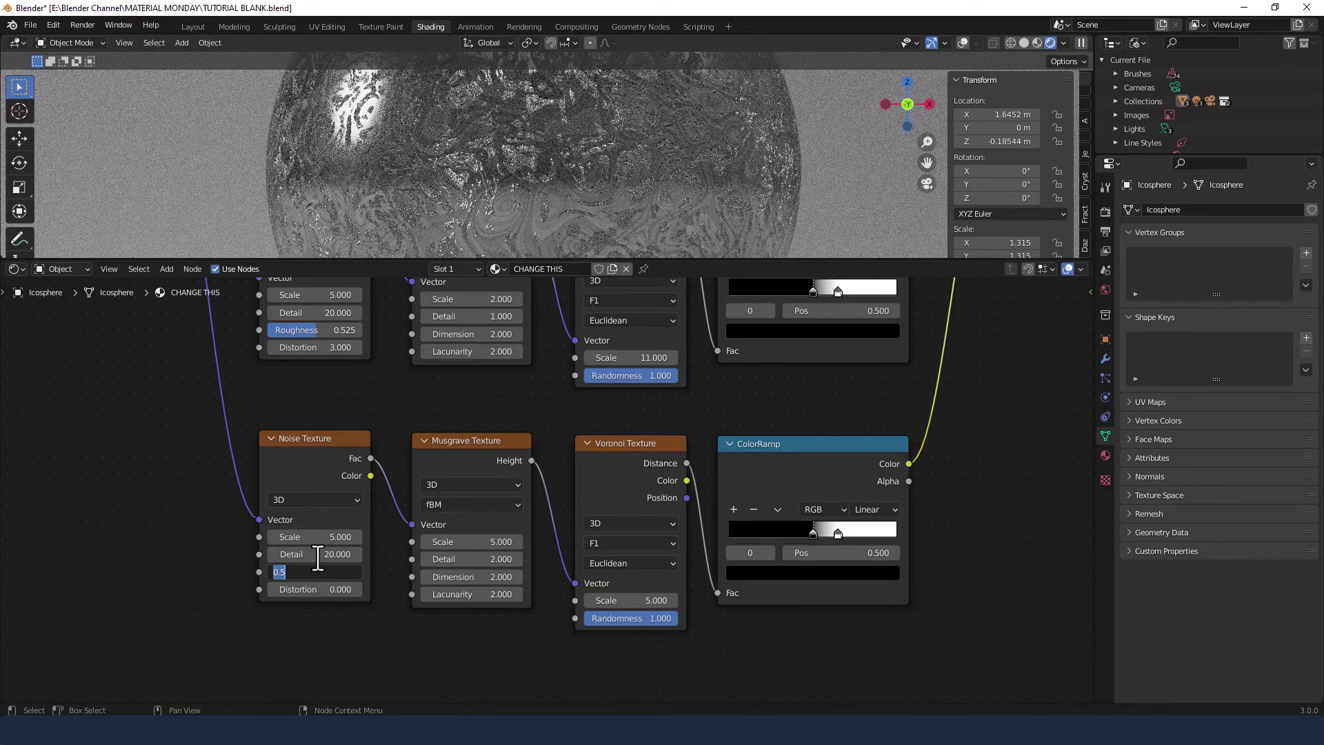
{"action": "type", "text": ".525"}
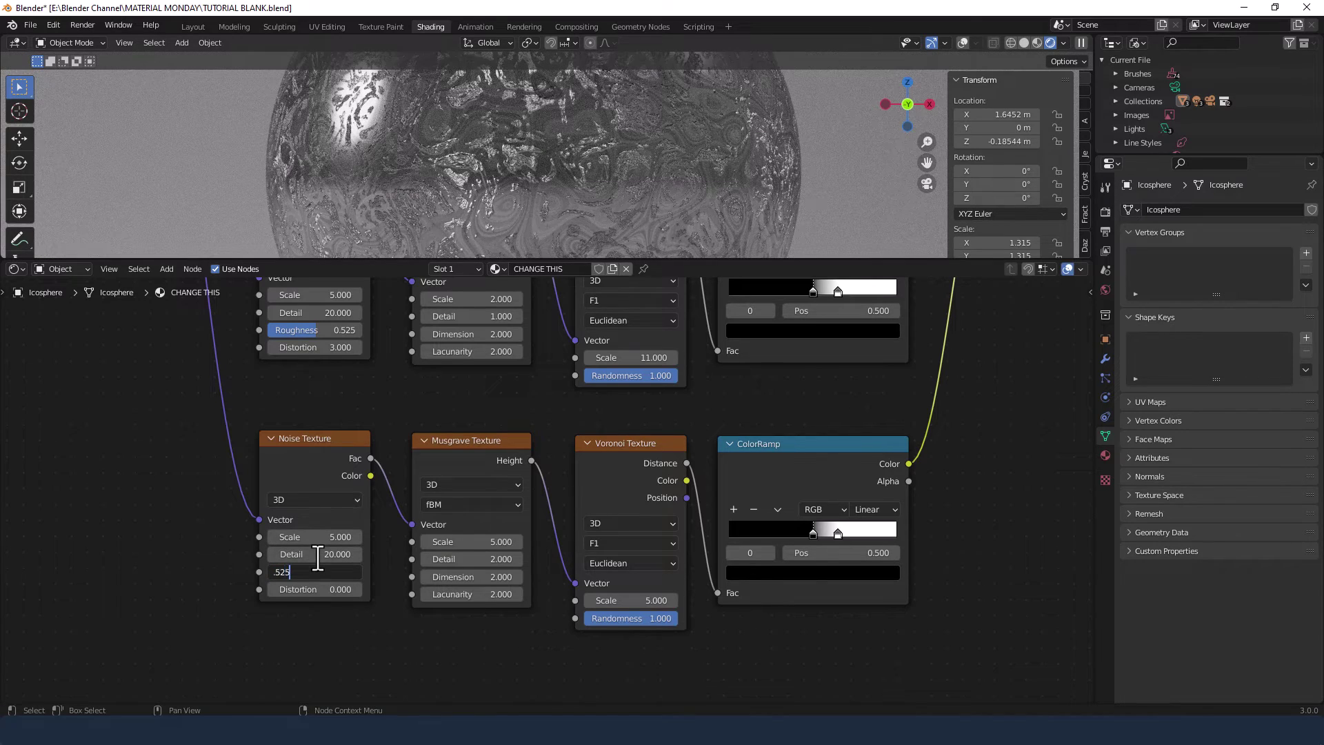
{"action": "key", "text": "Tab"}
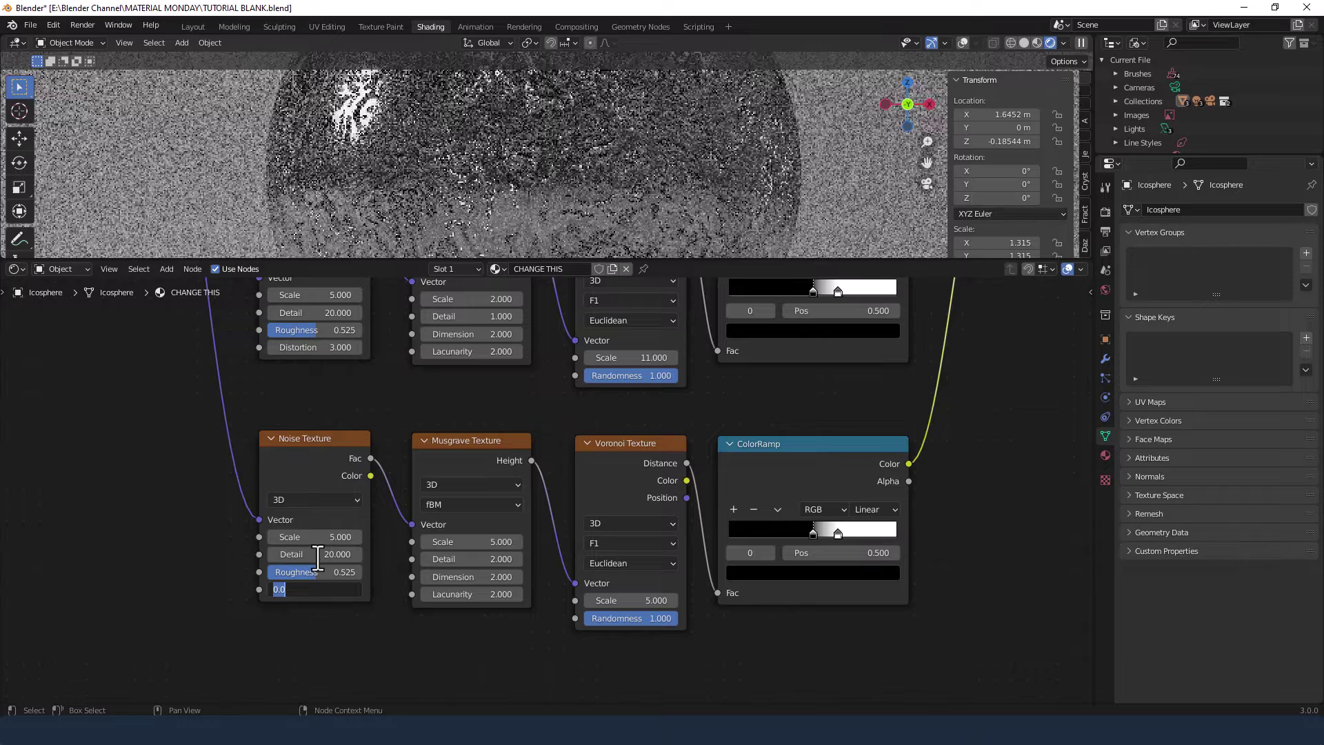
{"action": "type", "text": "3"}
{"action": "key", "text": "Return"}
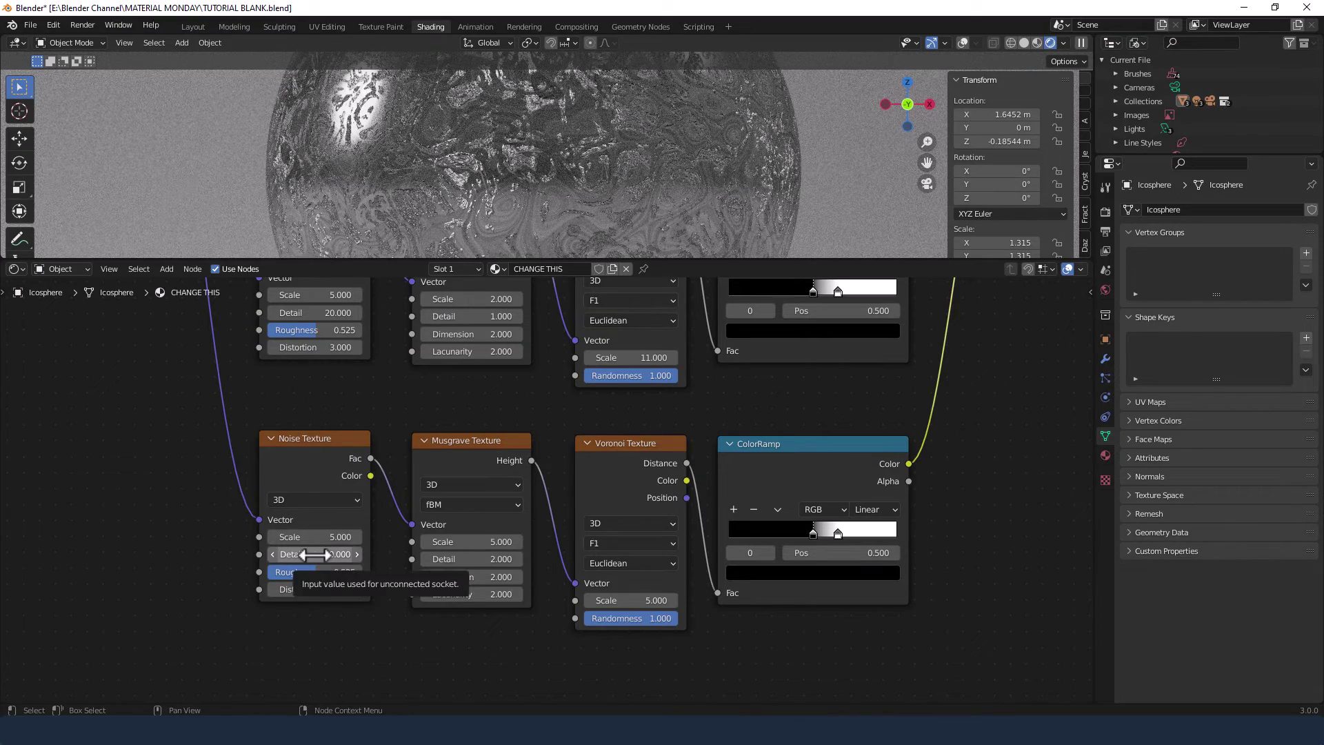
Set lower Musgrave Scale 2, Detail 1, Voronoi Scale 11, and move the ramp's white stop to 0.568
{"action": "left_click", "coordinate": [475, 542]}
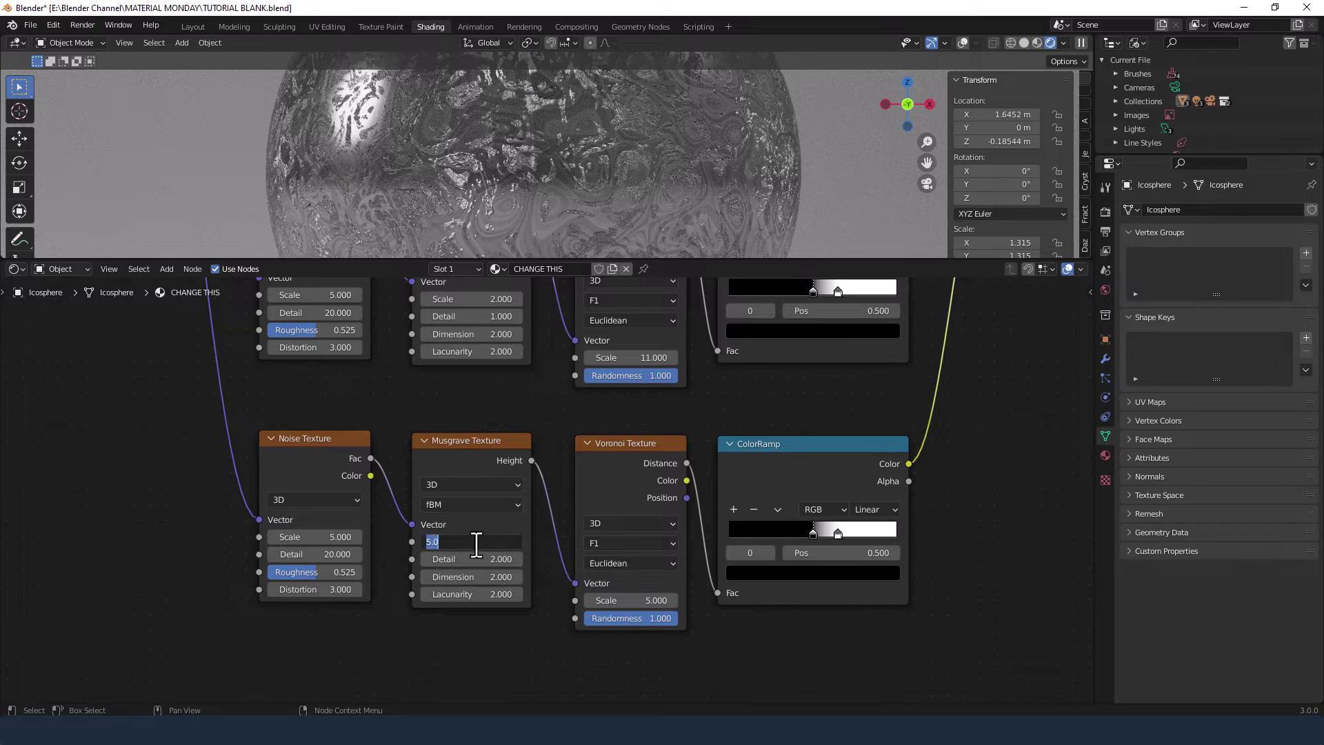
{"action": "type", "text": "2"}
{"action": "key", "text": "Tab"}
{"action": "type", "text": "1"}
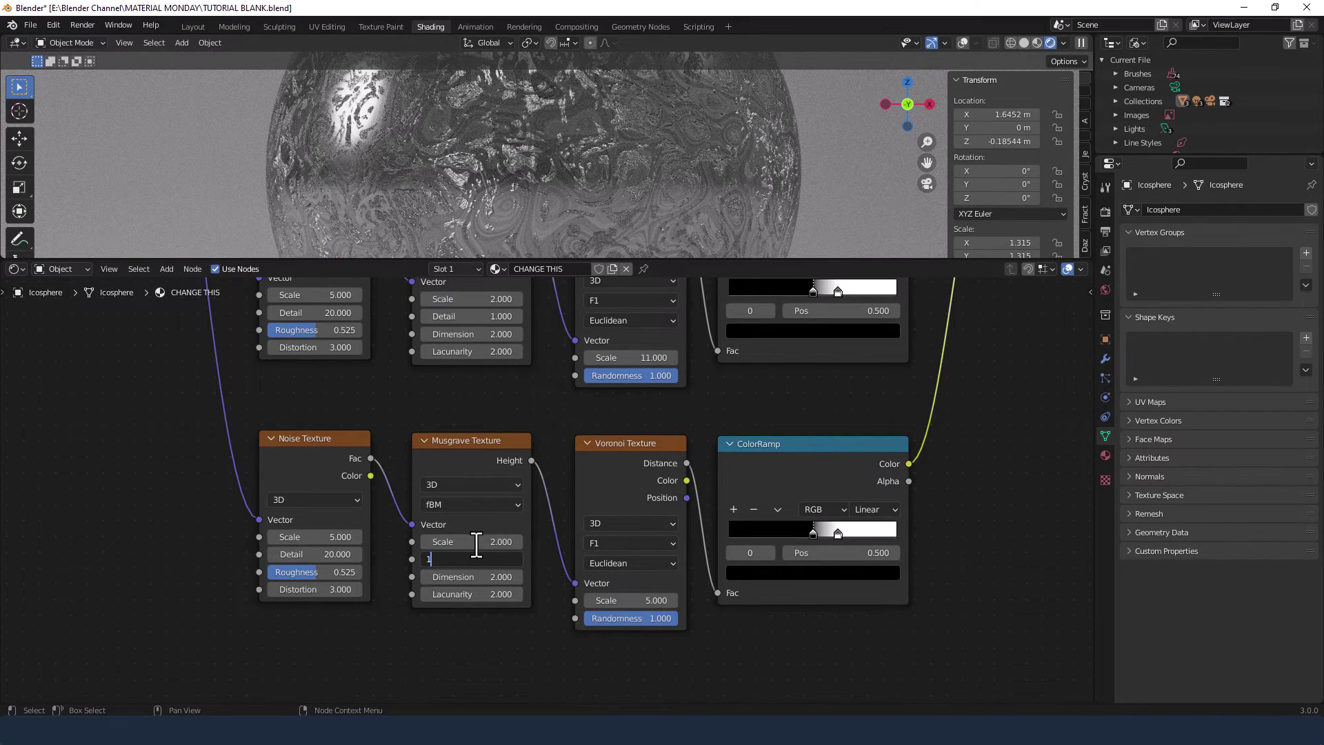
{"action": "key", "text": "Return"}
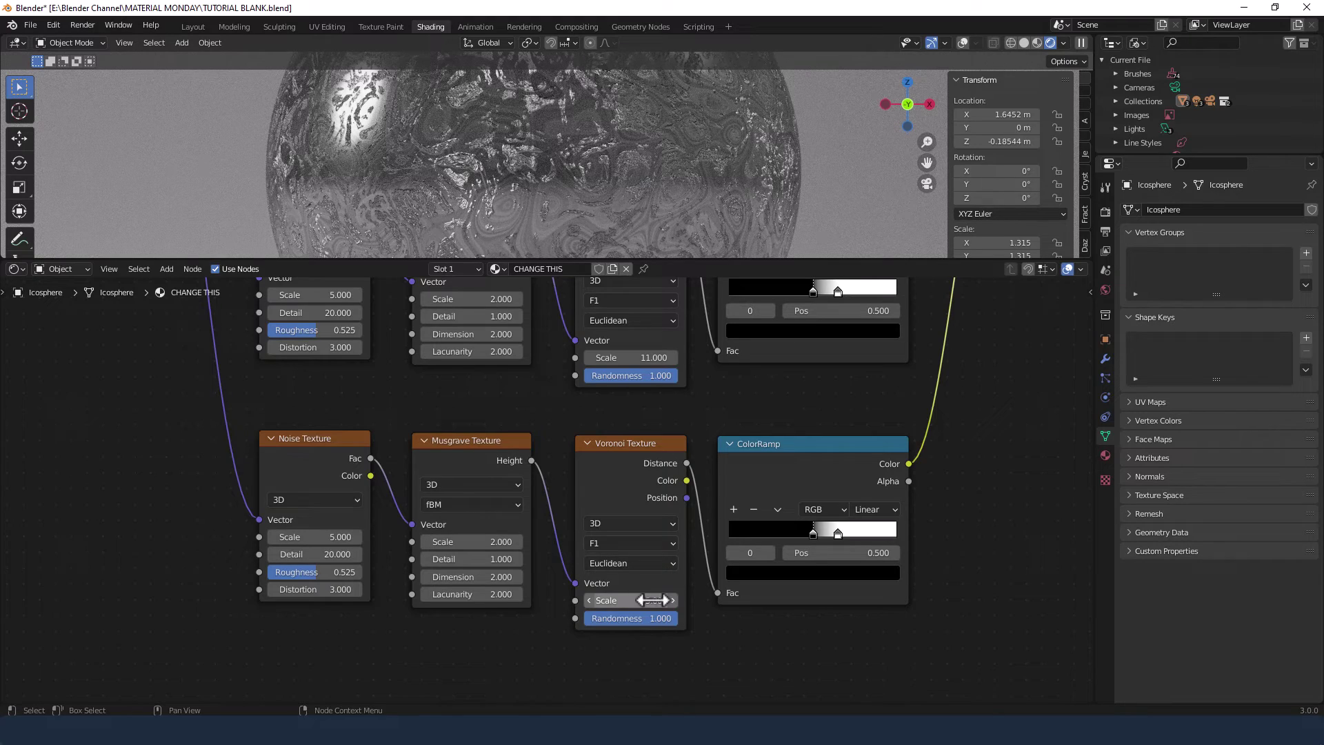
{"action": "left_click", "coordinate": [652, 600]}
{"action": "type", "text": "11"}
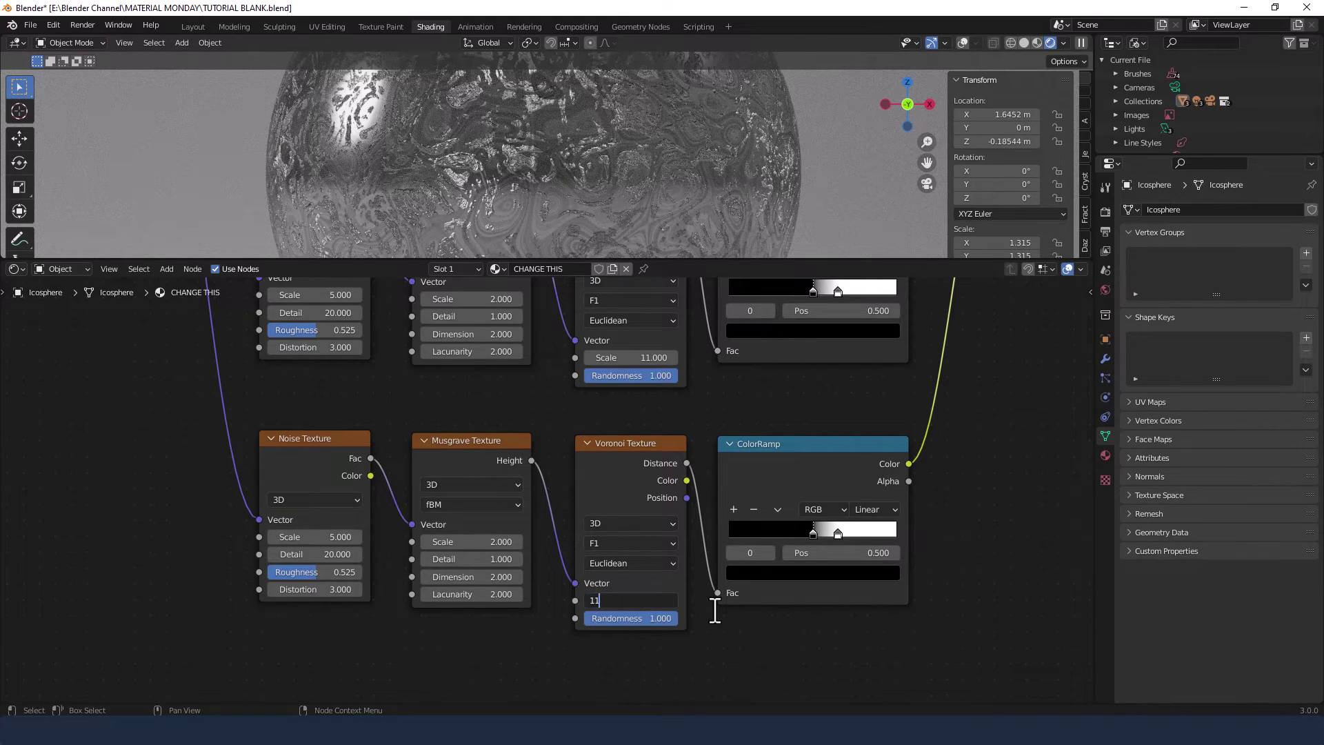
{"action": "key", "text": "Return"}
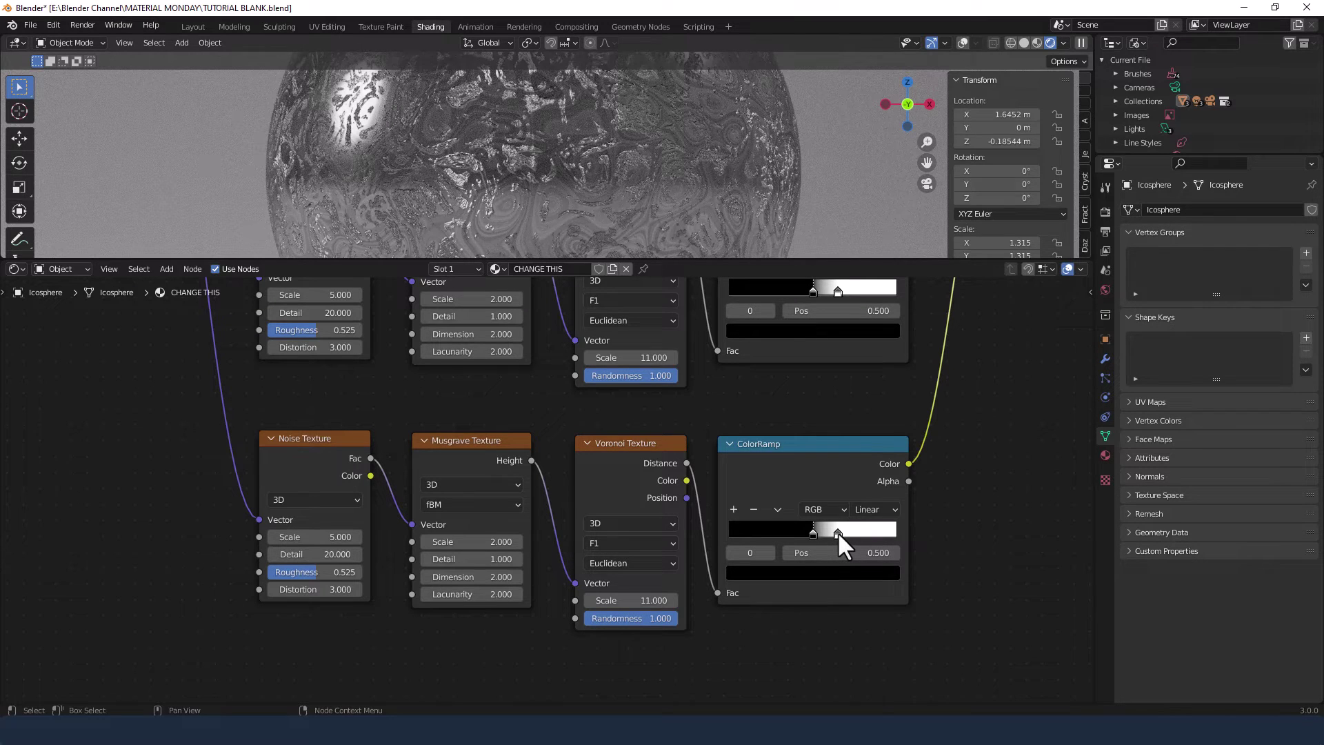
{"action": "left_click_drag", "start_coordinate": [836, 532], "coordinate": [823, 539]}
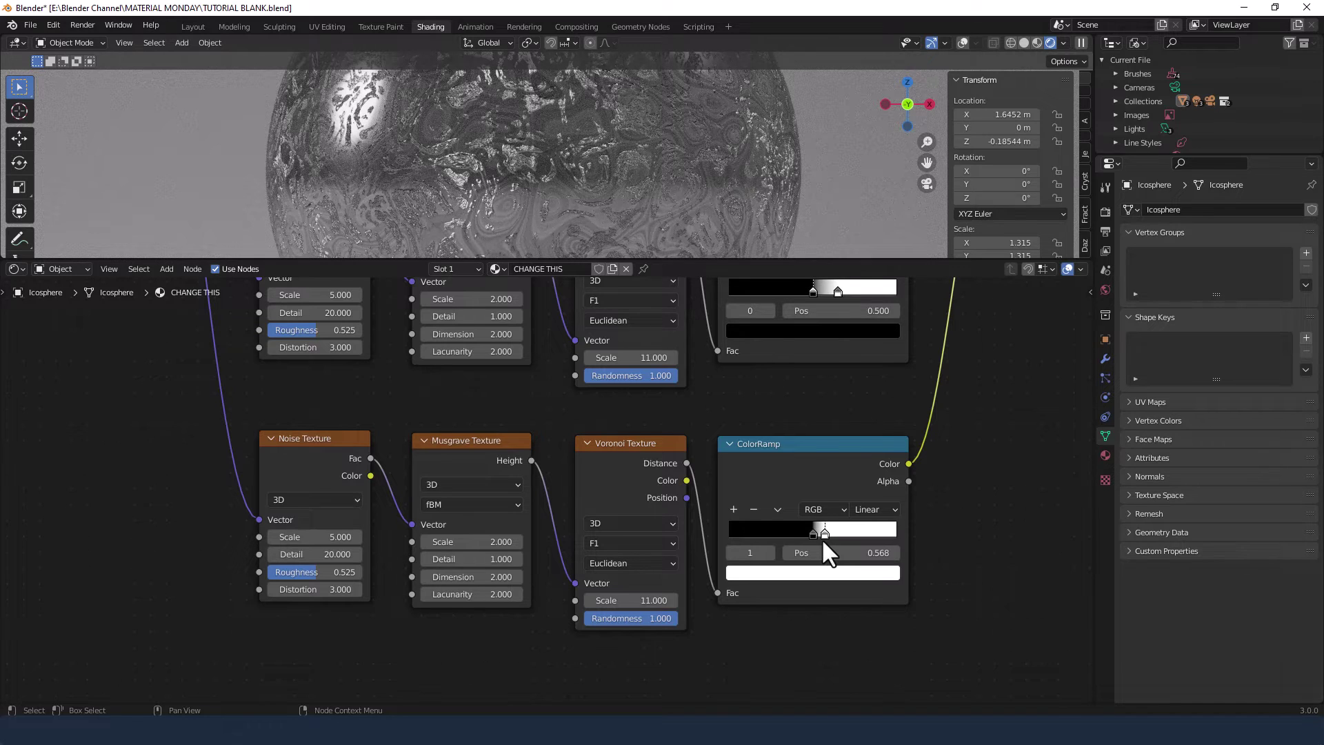
{"action": "scroll", "coordinate": [821, 540], "scroll_direction": "down", "scroll_amount": 4}
{"action": "middle_click_drag", "start_coordinate": [816, 517], "coordinate": [699, 560]}
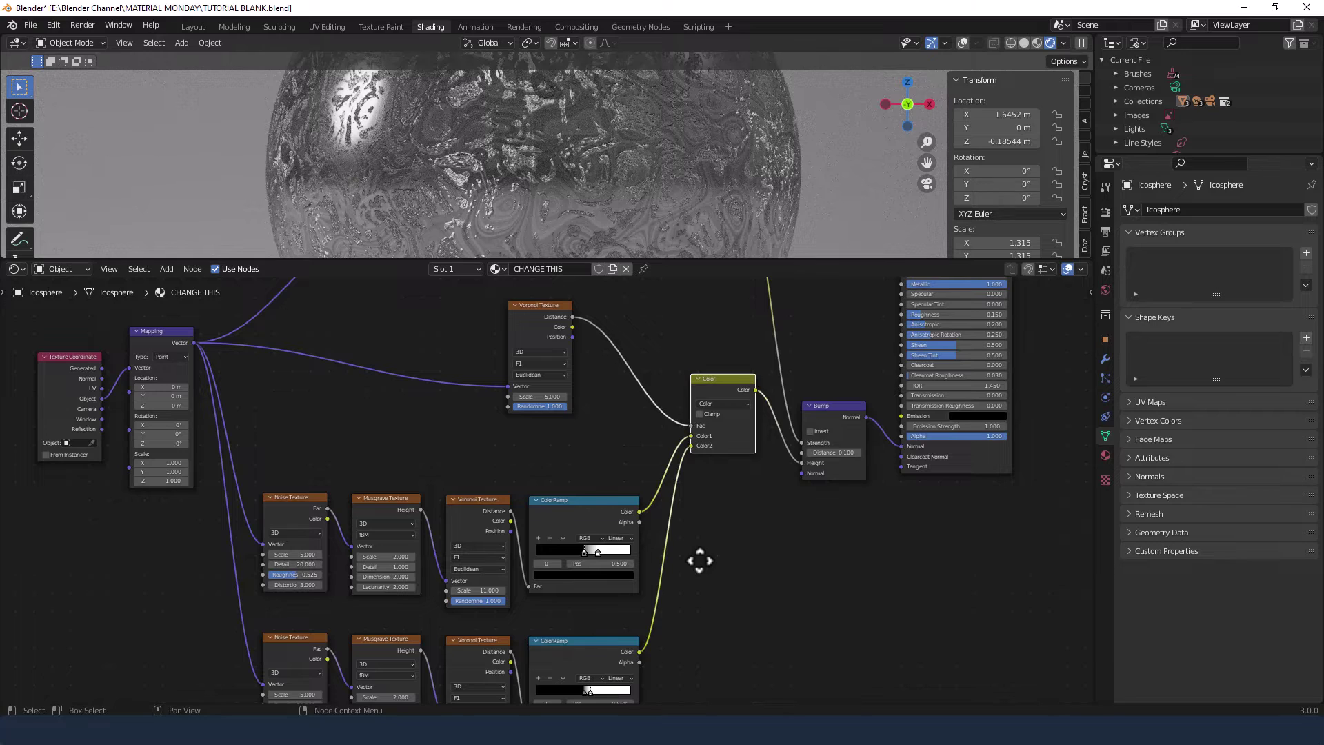
Switch the Voronoi node driving the Color mix factor from F1 to Smooth F1 with Scale 10
{"action": "middle_click_drag", "start_coordinate": [699, 560], "coordinate": [717, 532]}
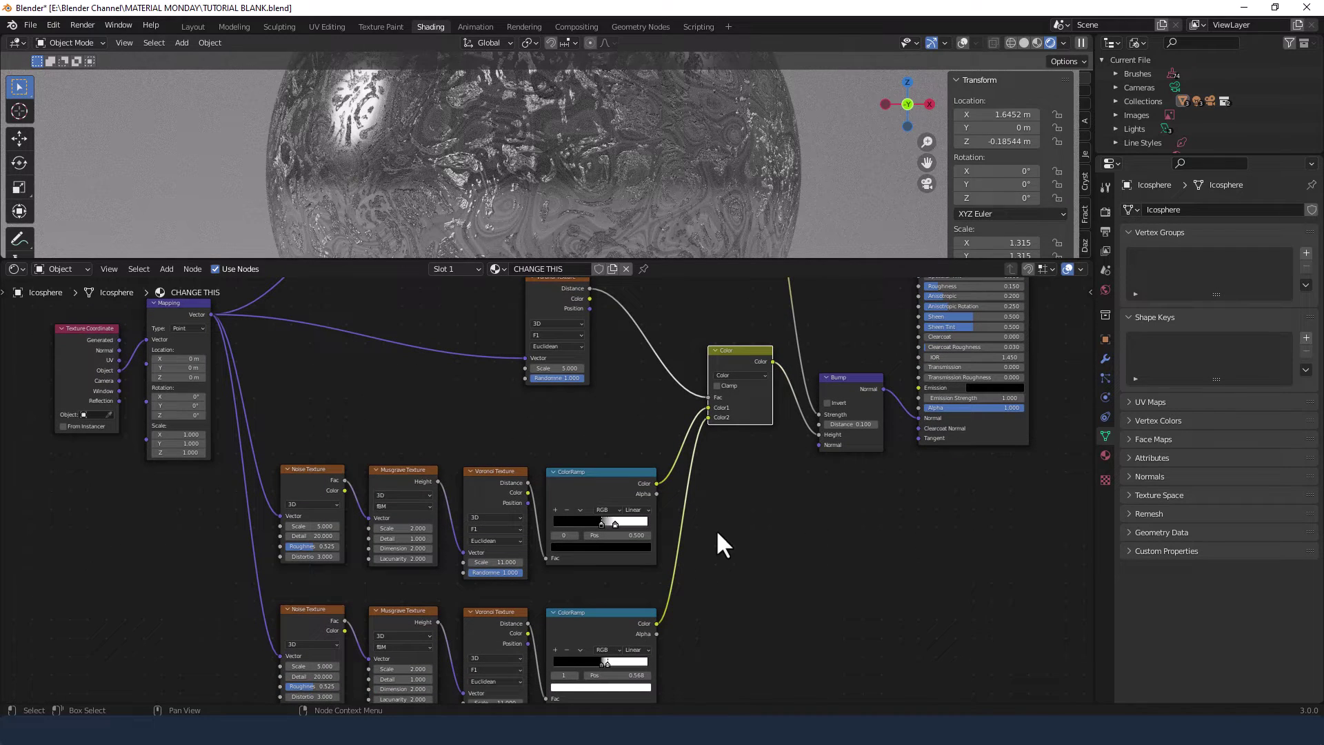
{"action": "left_click", "coordinate": [717, 528]}
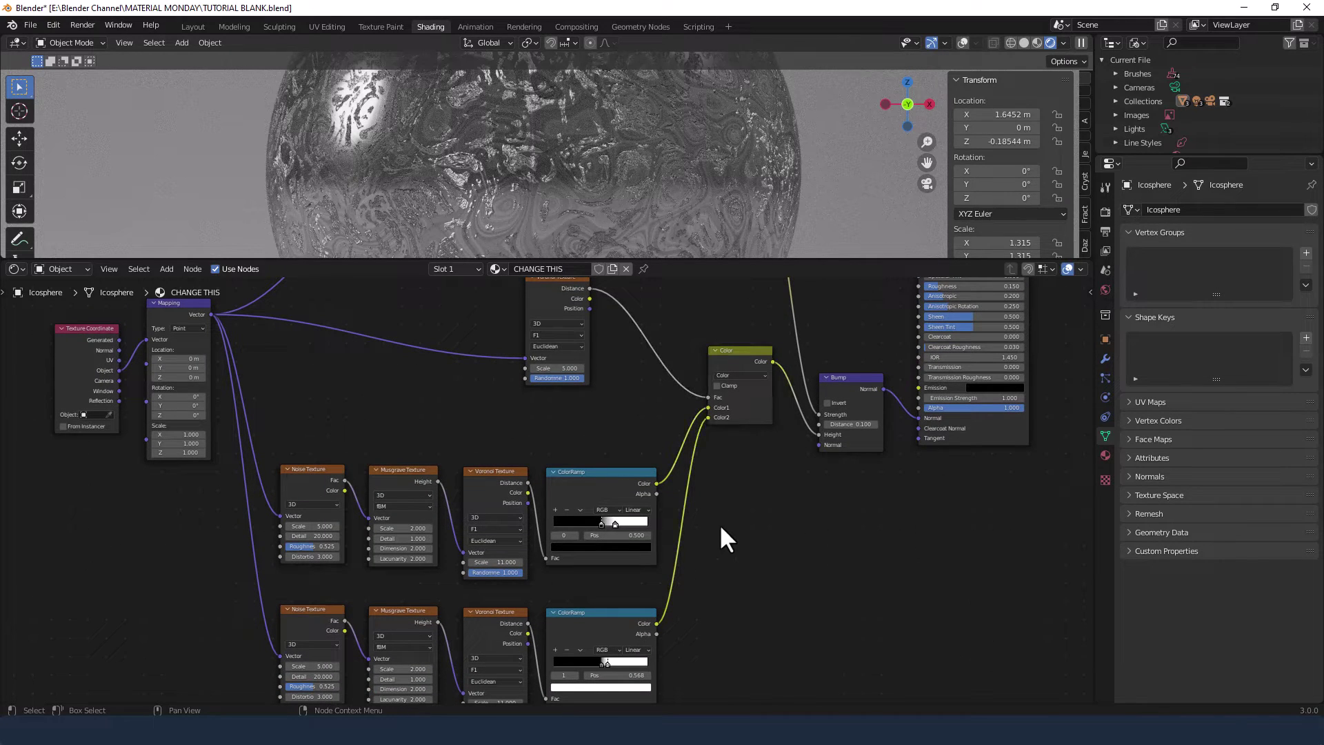
{"action": "middle_click_drag", "start_coordinate": [627, 432], "coordinate": [614, 519]}
{"action": "scroll", "coordinate": [561, 383], "scroll_direction": "up", "scroll_amount": 2}
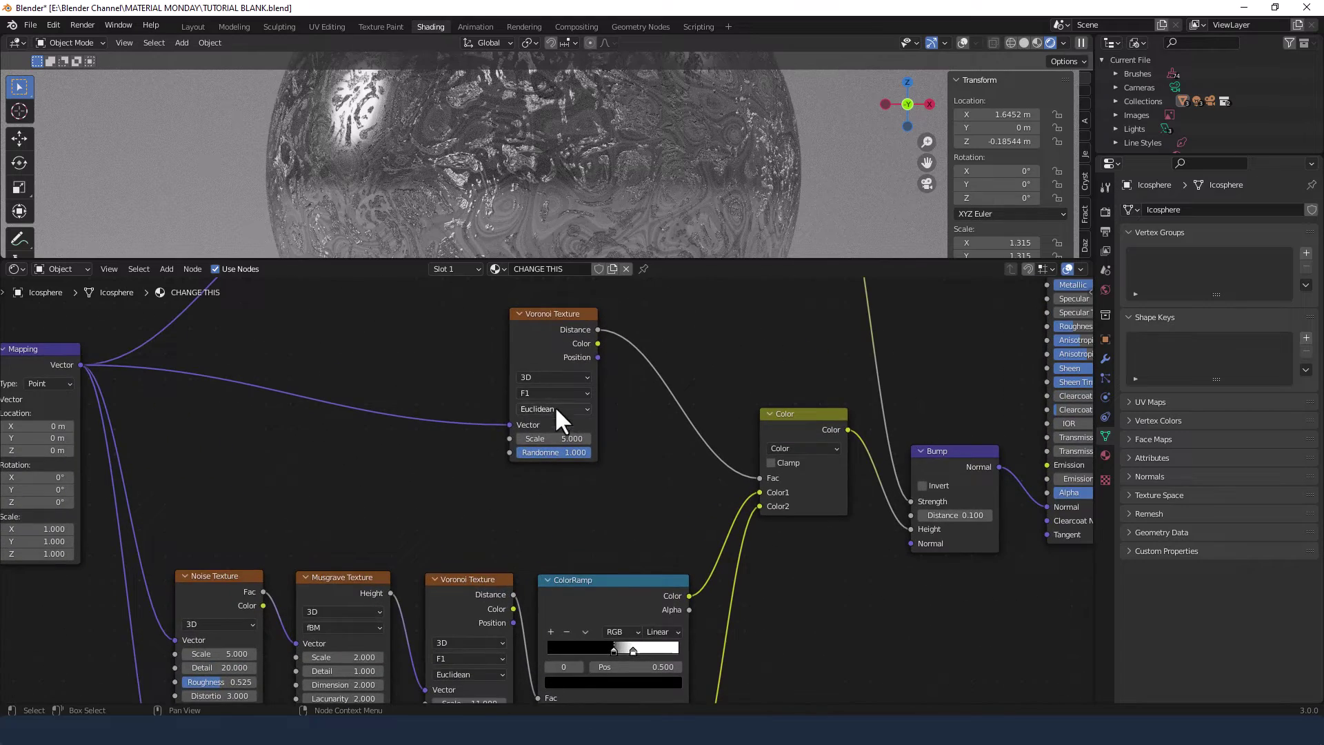
{"action": "middle_click_drag", "start_coordinate": [547, 314], "coordinate": [538, 391]}
{"action": "left_click_drag", "start_coordinate": [538, 390], "coordinate": [534, 414]}
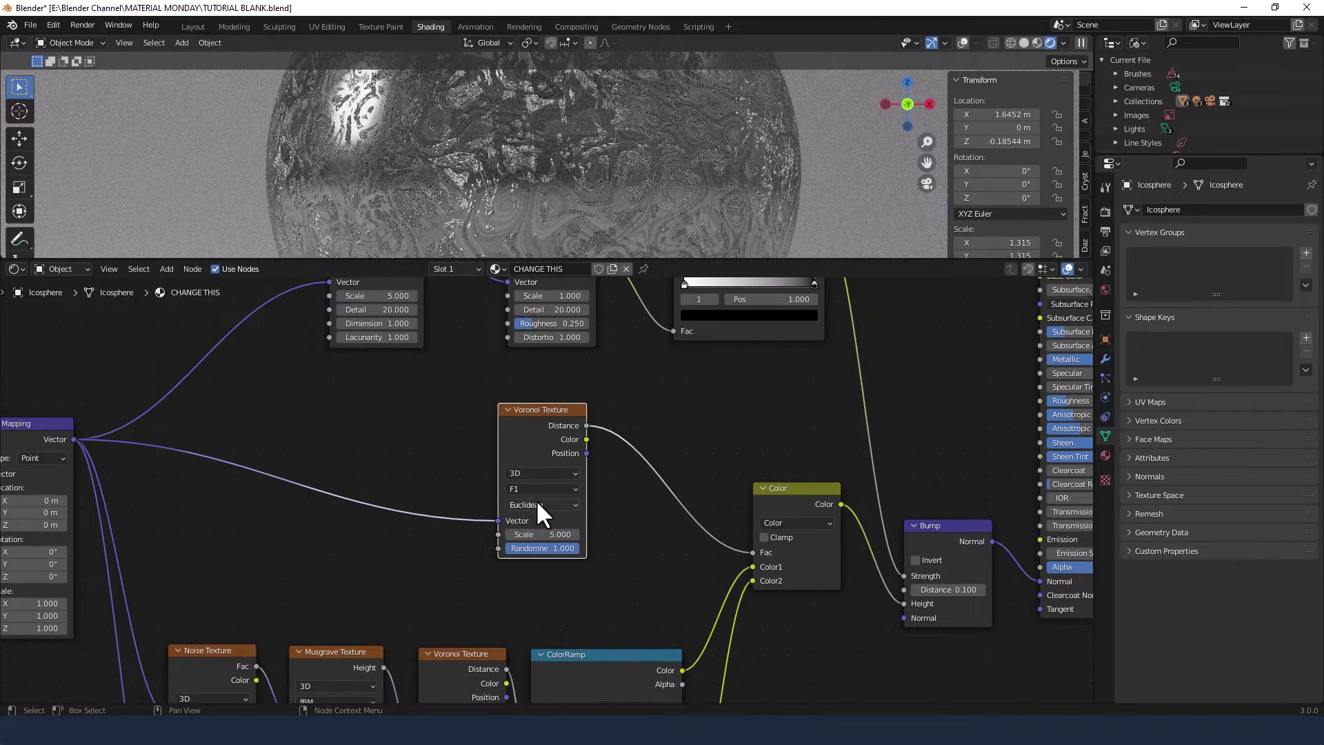
{"action": "left_click", "coordinate": [539, 491]}
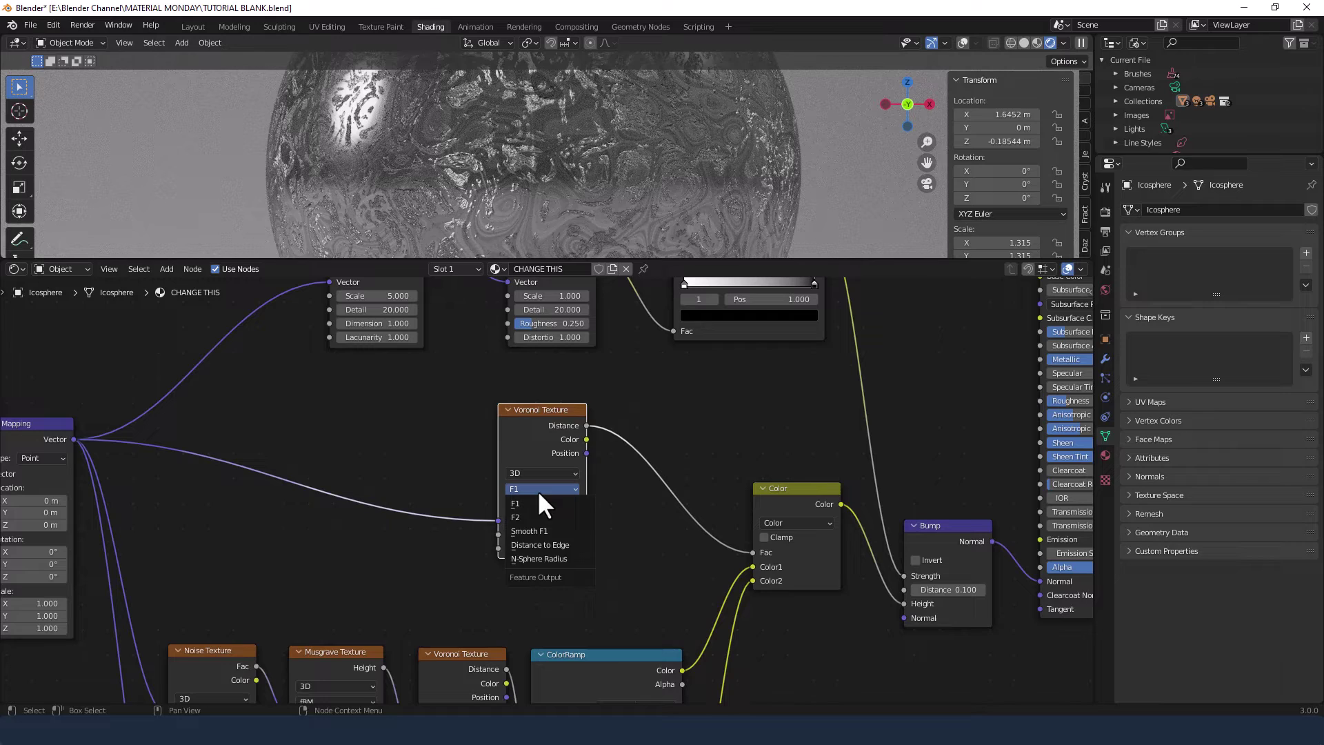
{"action": "left_click", "coordinate": [536, 527]}
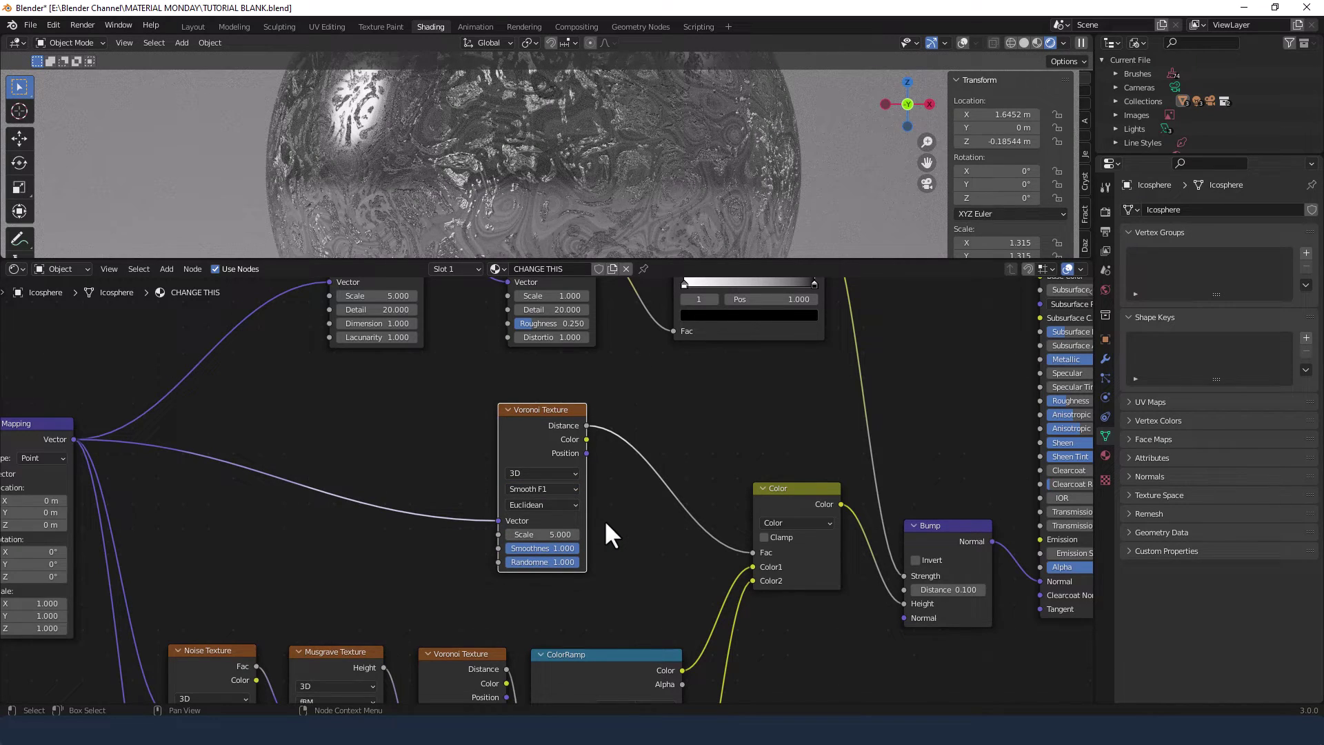
{"action": "left_click", "coordinate": [542, 535]}
{"action": "type", "text": "10"}
{"action": "key", "text": "Return"}
Insert a reroute point on the Mapping Vector links so they fan out to both texture chains
{"action": "scroll", "coordinate": [599, 542], "scroll_direction": "down", "scroll_amount": 3}
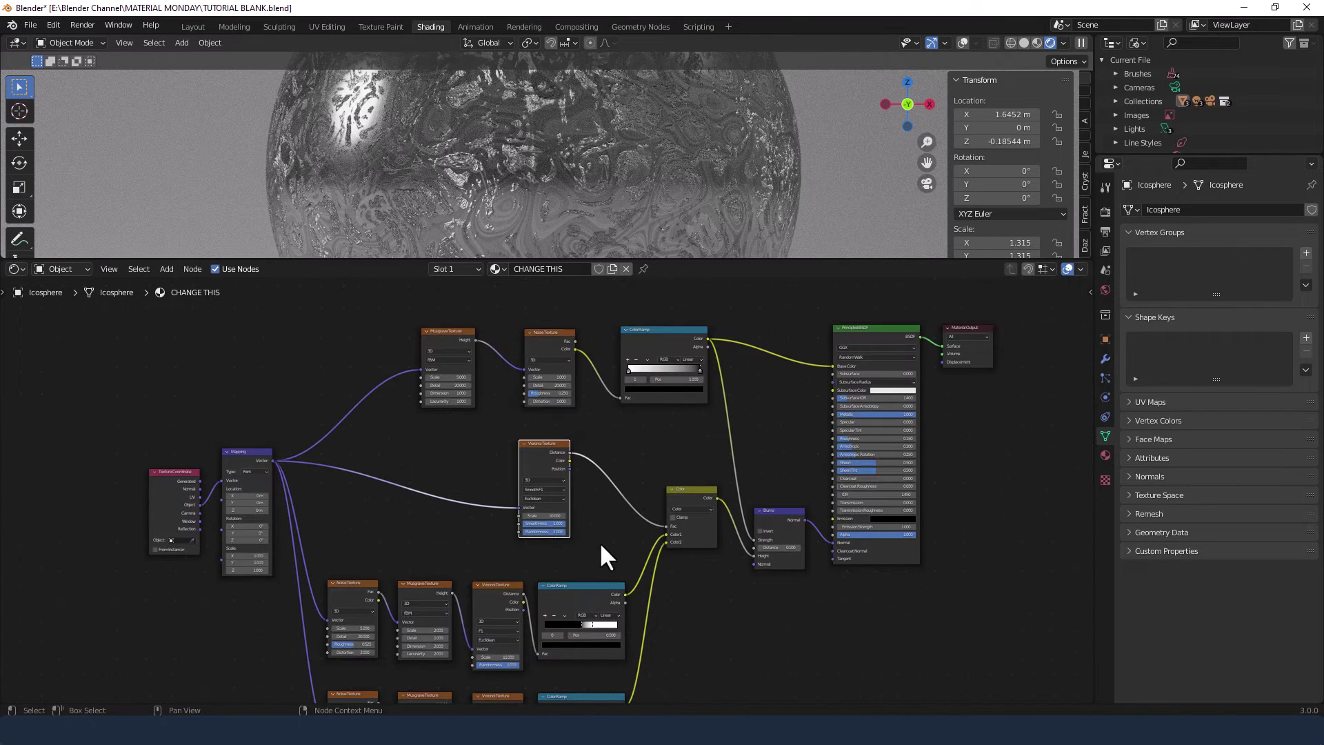
{"action": "middle_click_drag", "start_coordinate": [601, 546], "coordinate": [652, 487]}
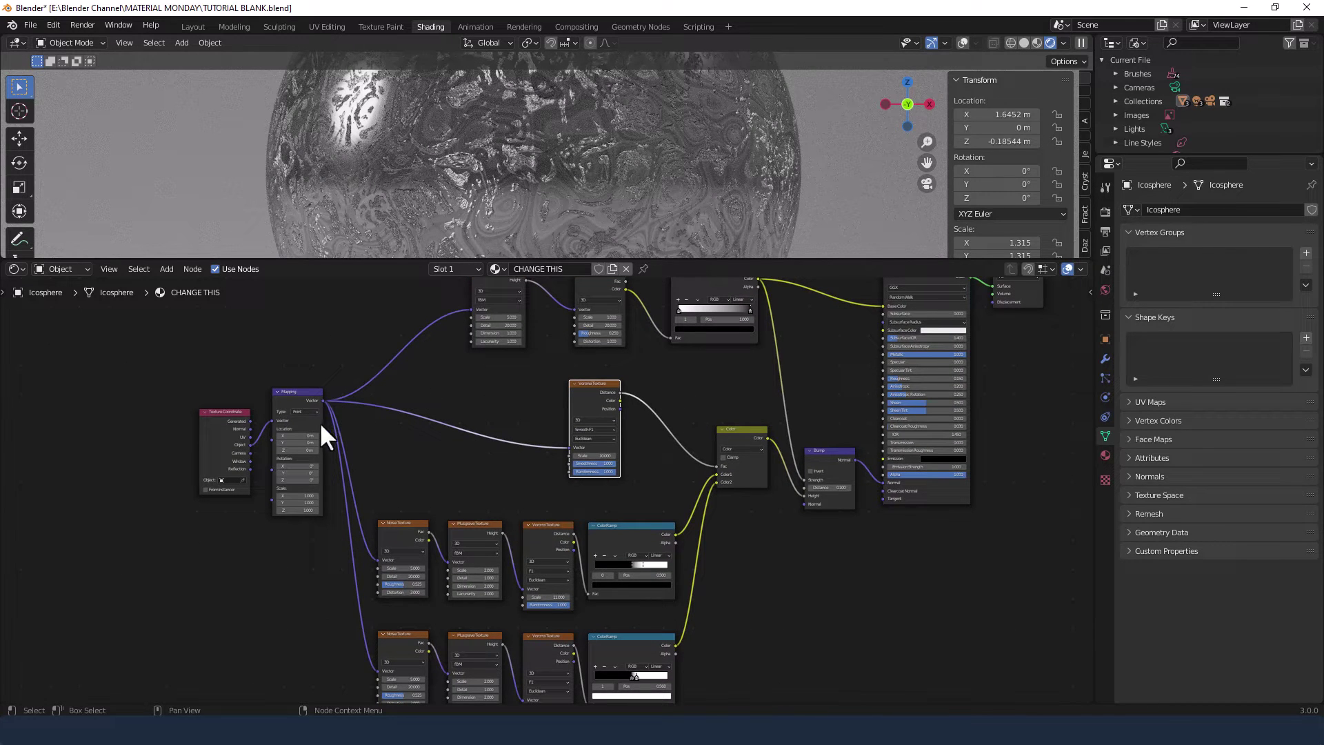
{"action": "right_click_drag", "start_coordinate": [368, 362], "coordinate": [336, 490], "text": "shift"}
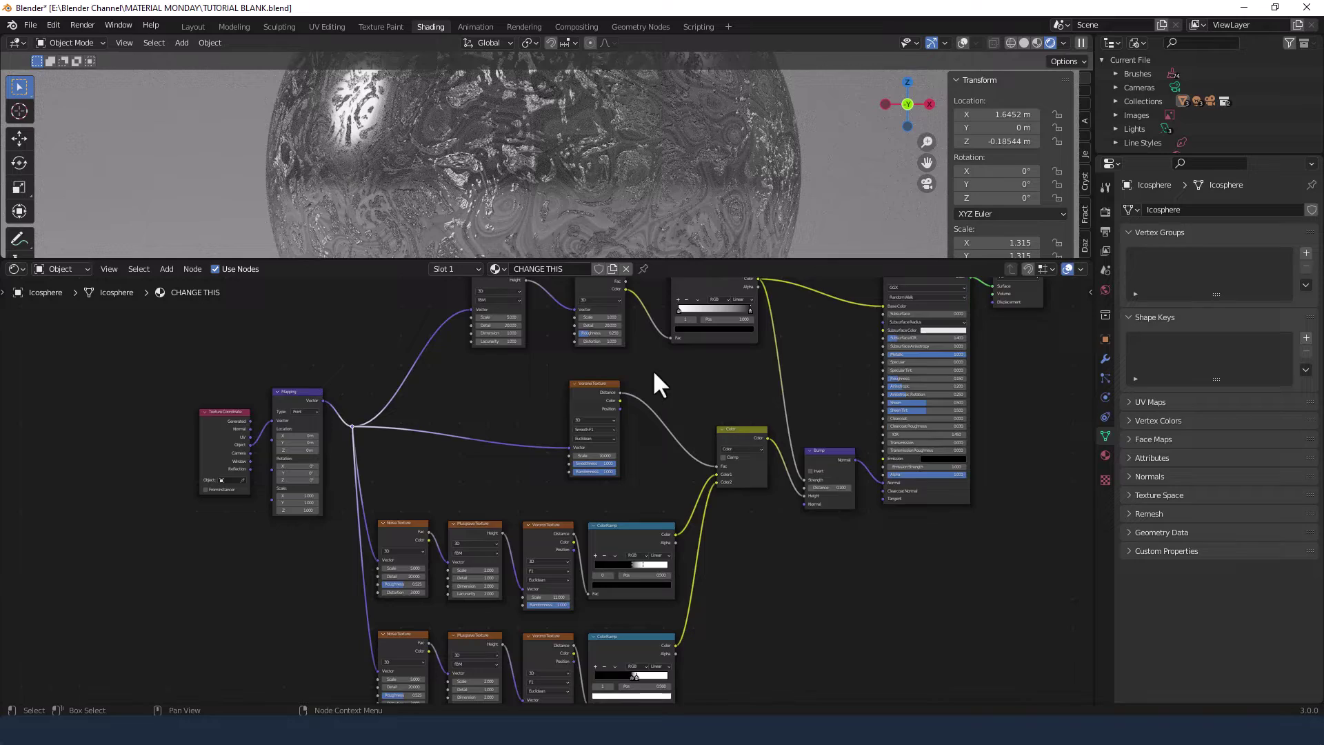
{"action": "scroll", "coordinate": [705, 350], "scroll_direction": "up", "scroll_amount": 1}
{"action": "middle_click_drag", "start_coordinate": [709, 364], "coordinate": [531, 511]}
Change the top ColorRamp's right-hand stop colour to a dark grey with value 0.125
{"action": "scroll", "coordinate": [603, 468], "scroll_direction": "up", "scroll_amount": 1}
{"action": "scroll", "coordinate": [606, 467], "scroll_direction": "up", "scroll_amount": 2}
{"action": "middle_click_drag", "start_coordinate": [606, 468], "coordinate": [578, 514]}
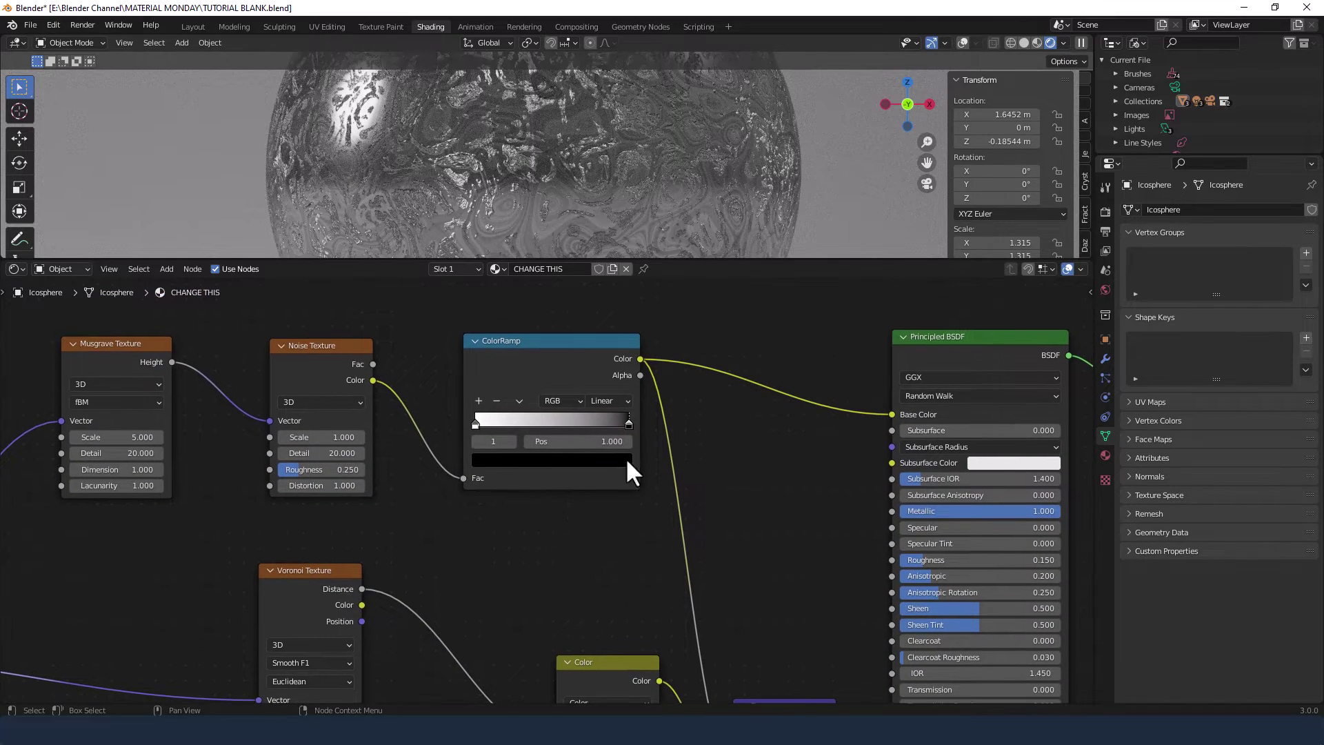
{"action": "left_click", "coordinate": [628, 425]}
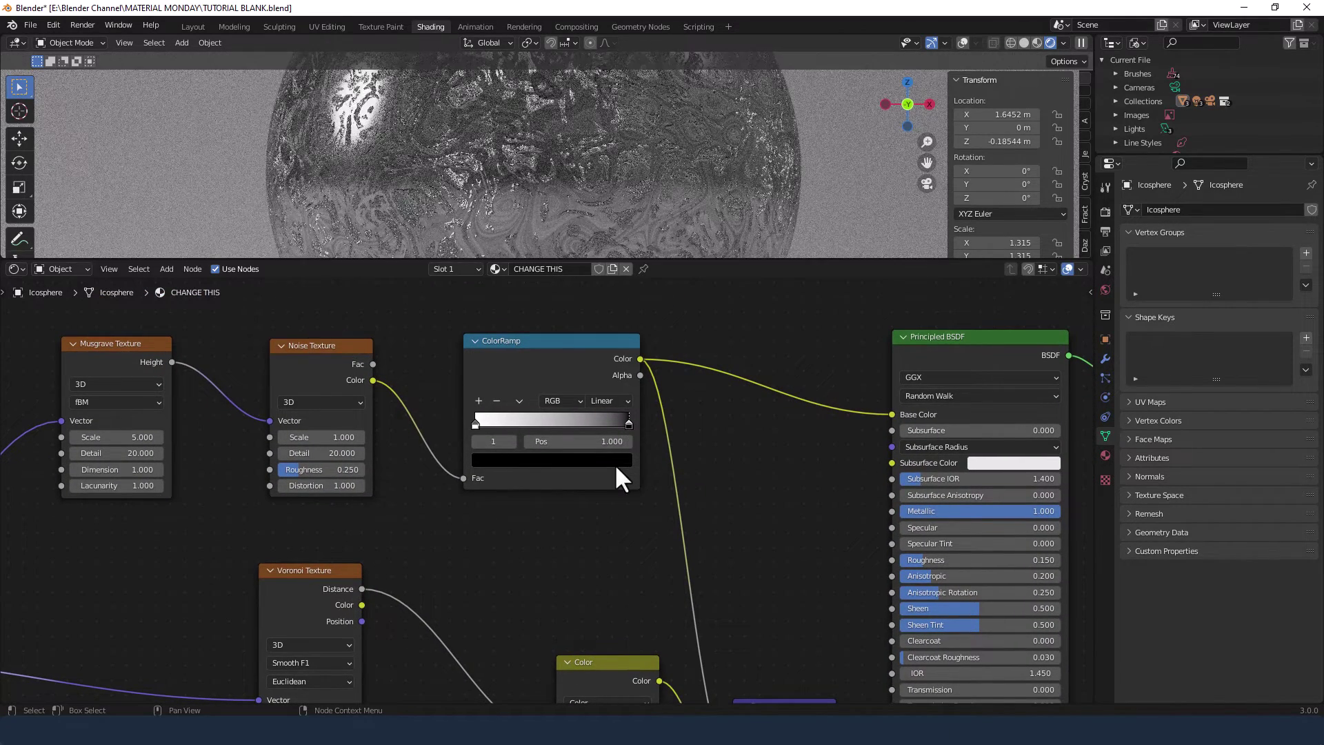
{"action": "left_click", "coordinate": [616, 462]}
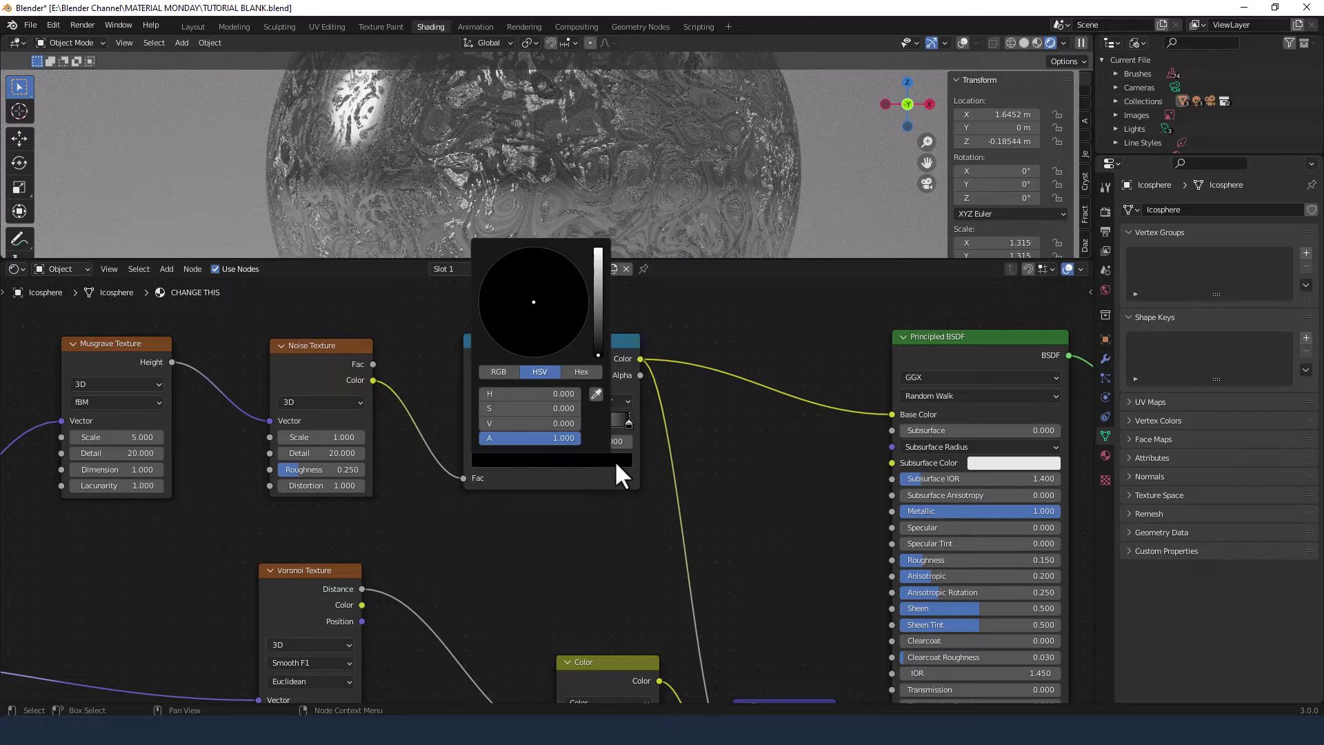
{"action": "left_click_drag", "start_coordinate": [515, 420], "coordinate": [528, 421]}
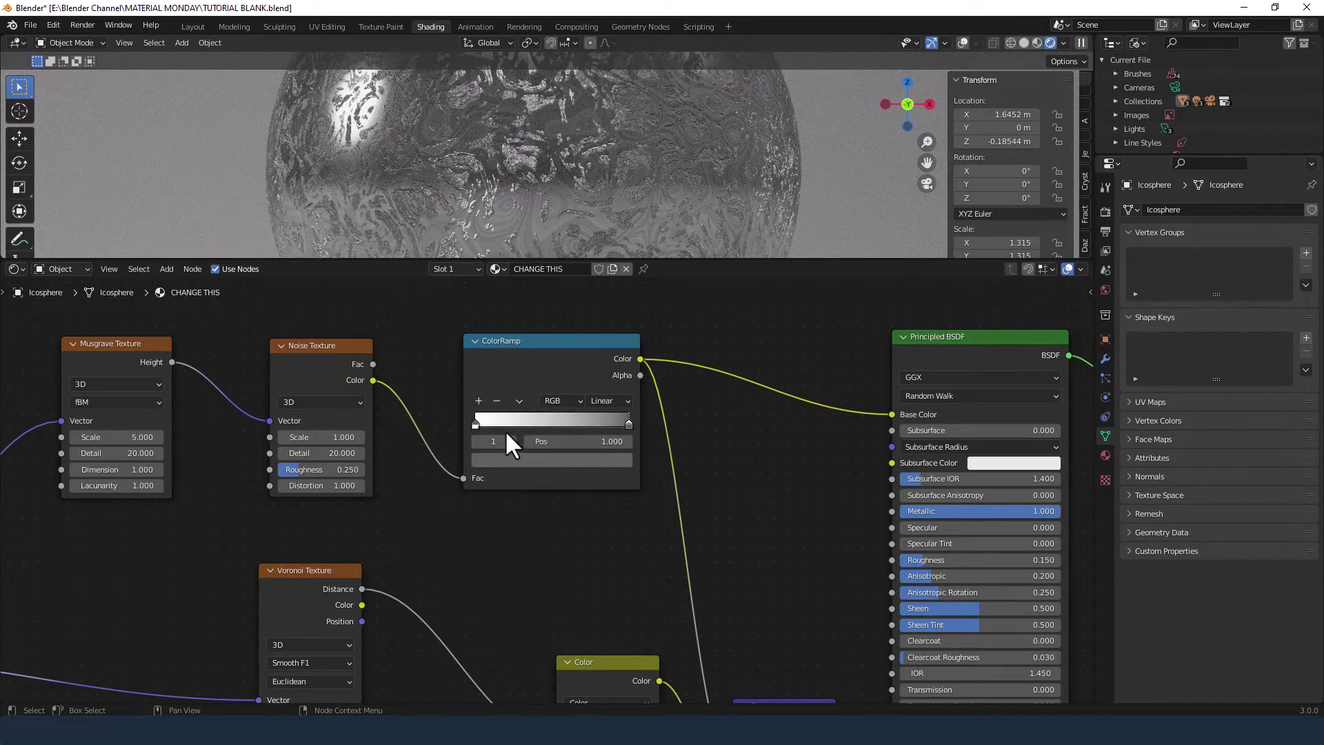
{"action": "left_click", "coordinate": [545, 462]}
{"action": "left_click", "coordinate": [540, 424]}
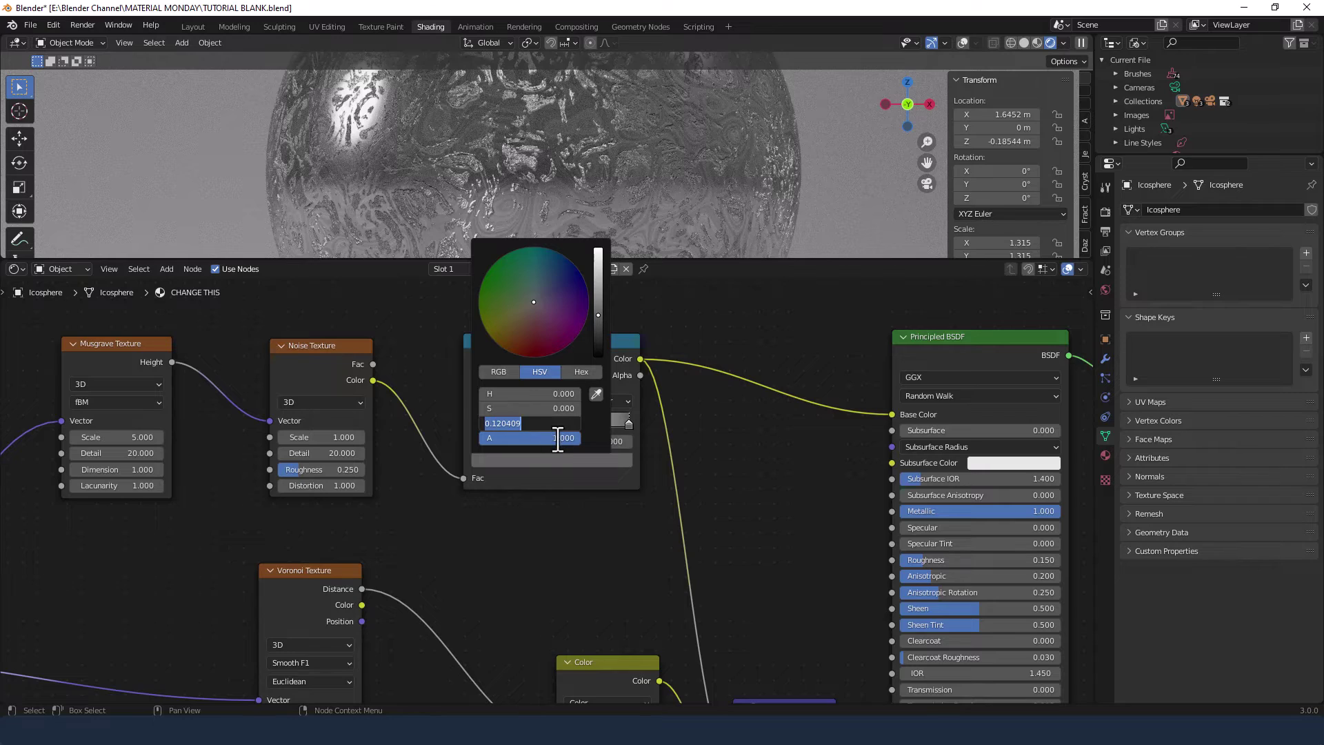
{"action": "type", "text": ".125"}
{"action": "key", "text": "Return"}
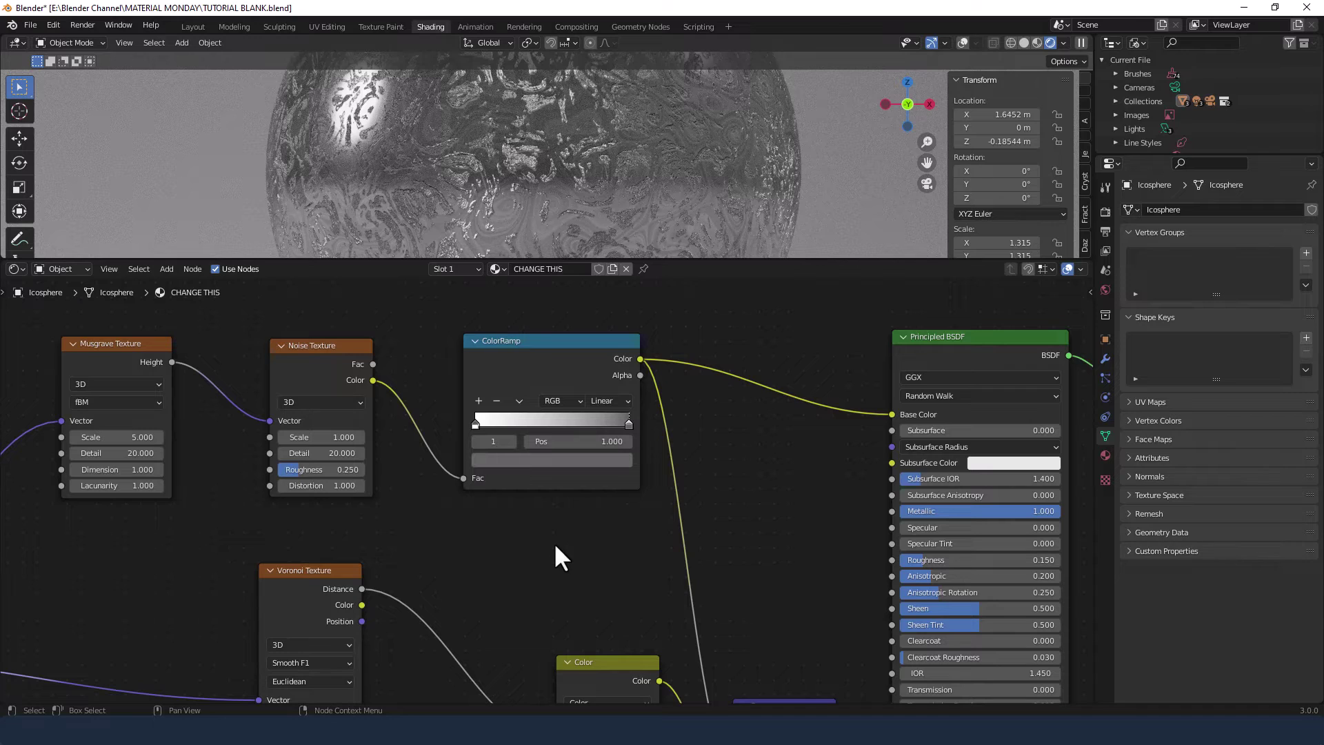
Enter Noise Texture Scale 1.8 and Musgrave Lacunarity 1.2 in the top chain
{"action": "left_click", "coordinate": [322, 437]}
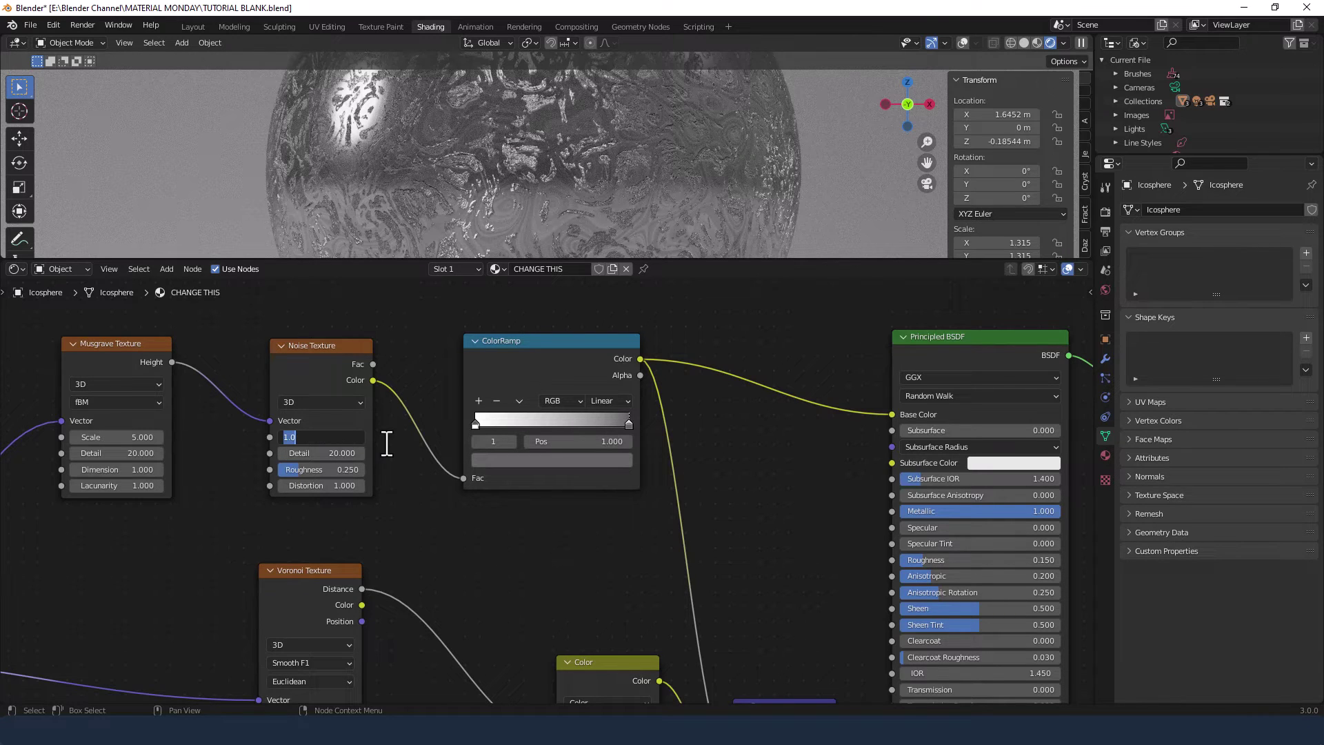
{"action": "type", "text": "1.8"}
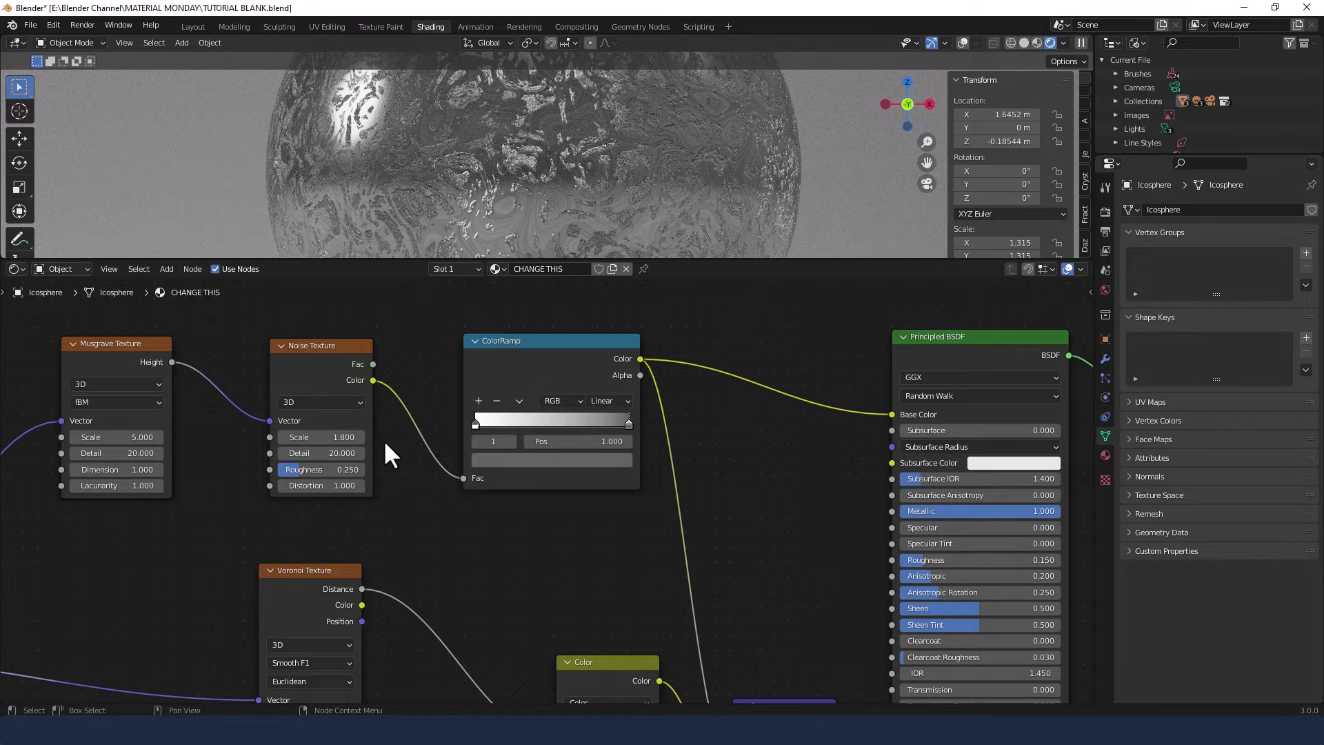
{"action": "middle_click_drag", "start_coordinate": [384, 444], "coordinate": [594, 429]}
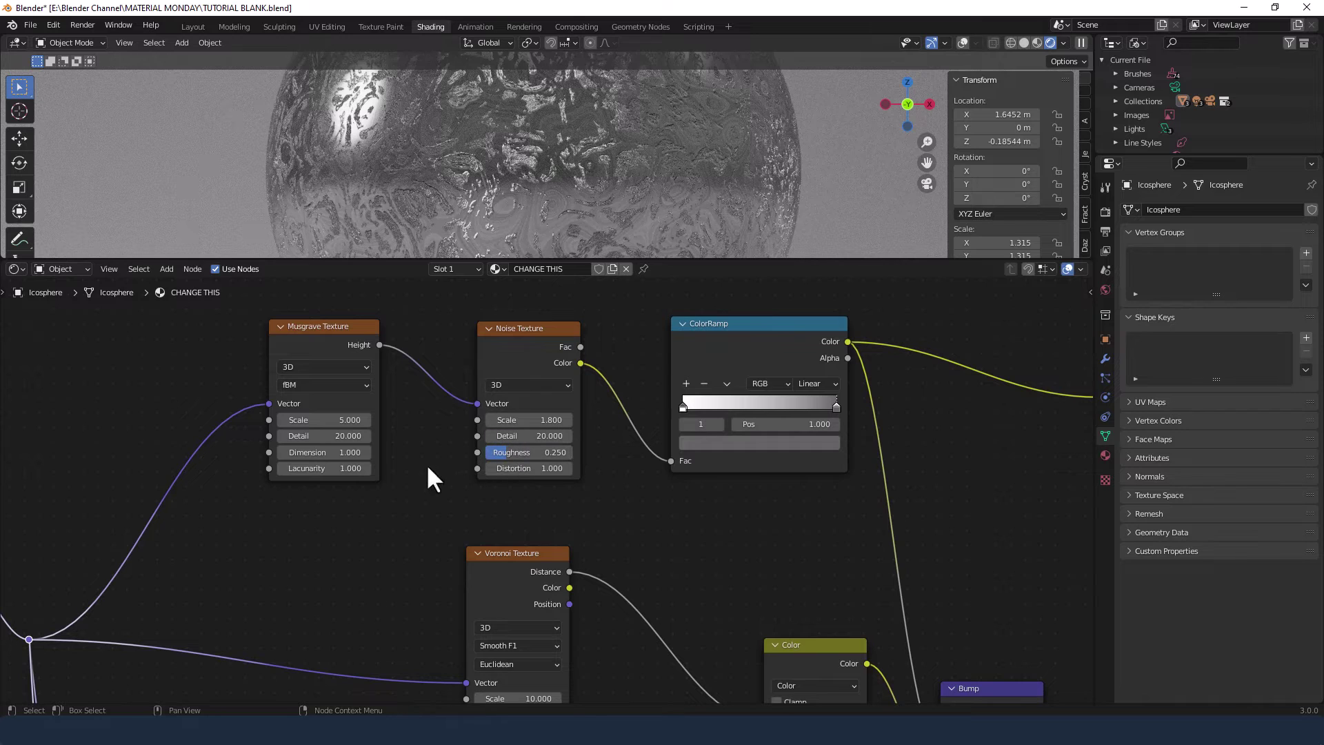
{"action": "left_click", "coordinate": [317, 473]}
{"action": "type", "text": "1.2"}
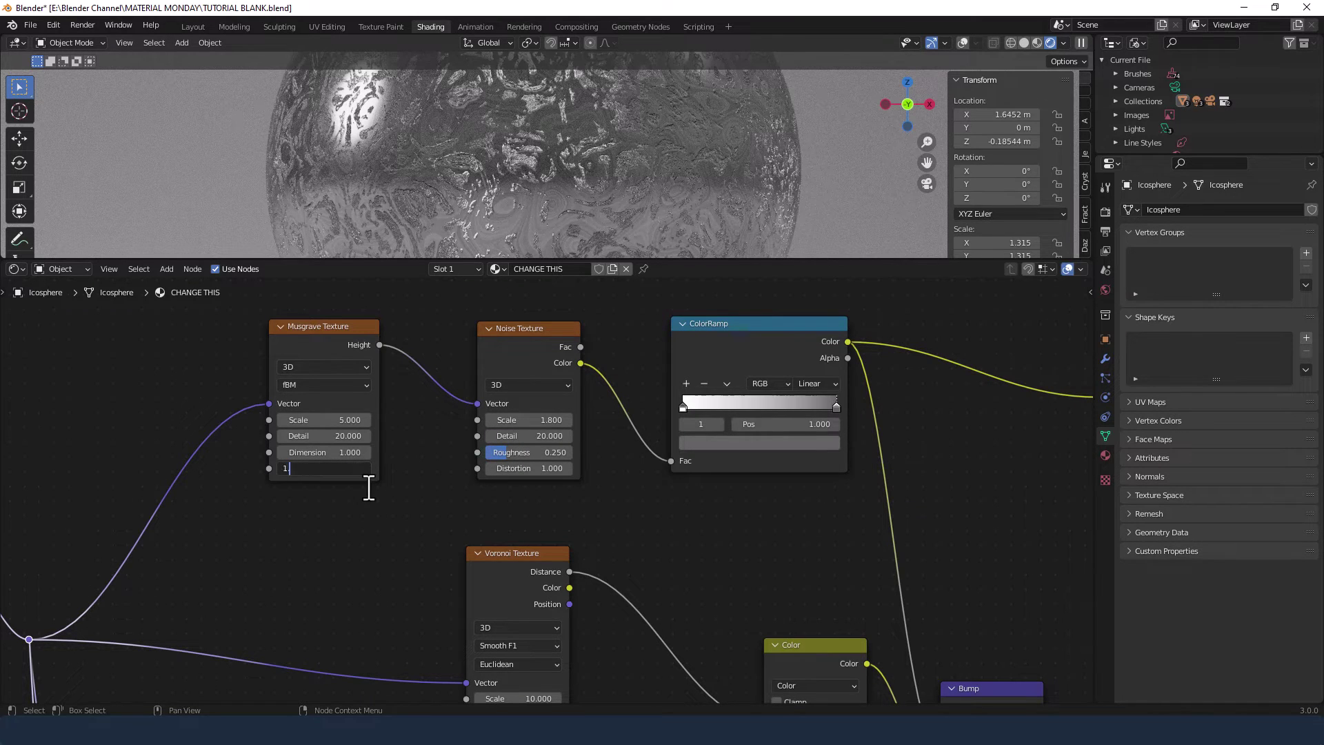
{"action": "key", "text": "Return"}
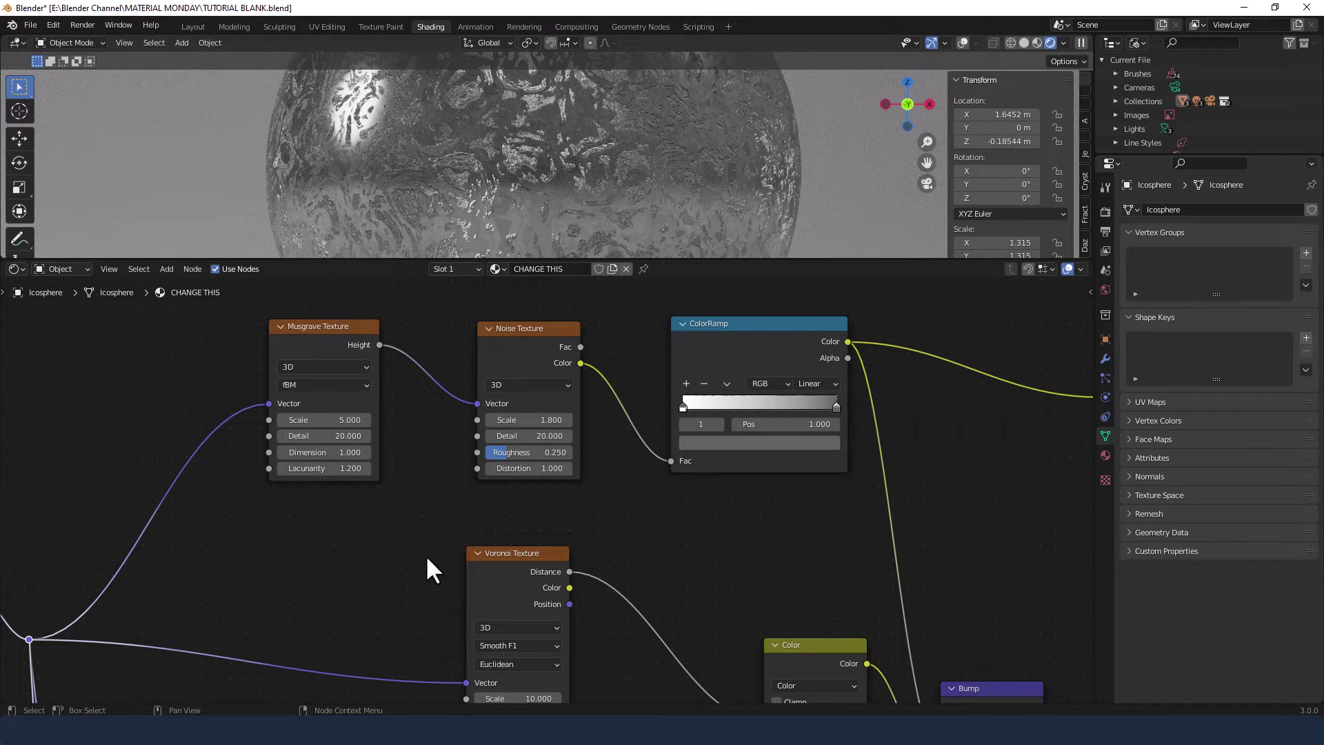
{"action": "scroll", "coordinate": [426, 552], "scroll_direction": "down", "scroll_amount": 1}
{"action": "middle_click_drag", "start_coordinate": [426, 552], "coordinate": [380, 414]}
Set the lower ColorRamp's black stop to 0.4 and white stop to 0.5
{"action": "scroll", "coordinate": [448, 485], "scroll_direction": "down", "scroll_amount": 1}
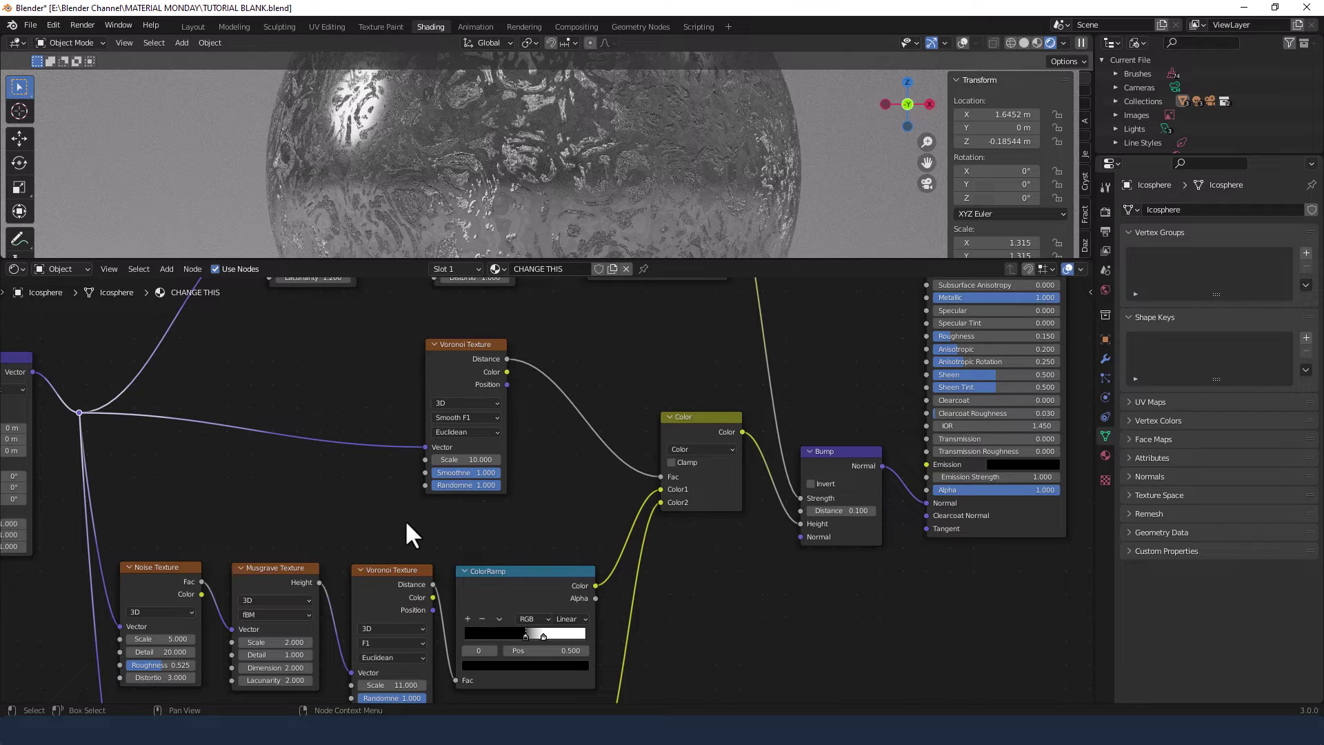
{"action": "middle_click_drag", "start_coordinate": [406, 523], "coordinate": [532, 353]}
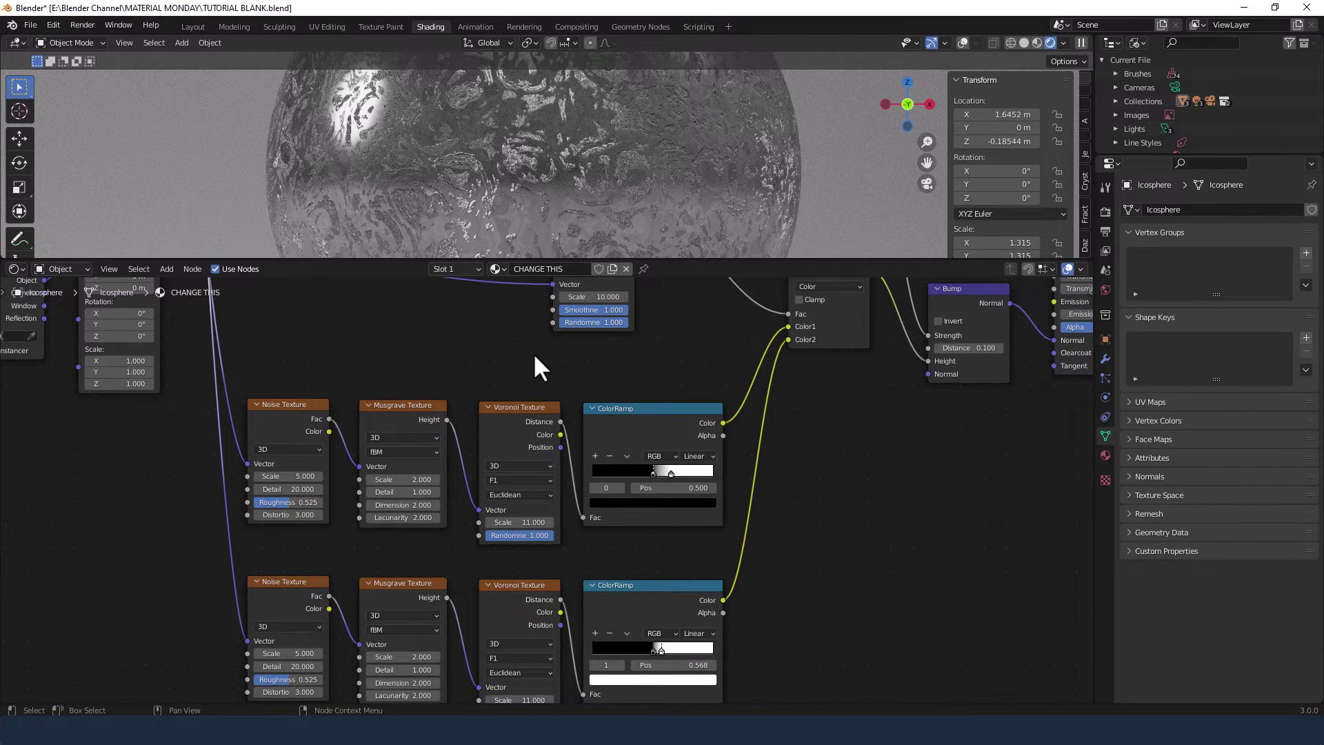
{"action": "middle_click_drag", "start_coordinate": [769, 597], "coordinate": [778, 517]}
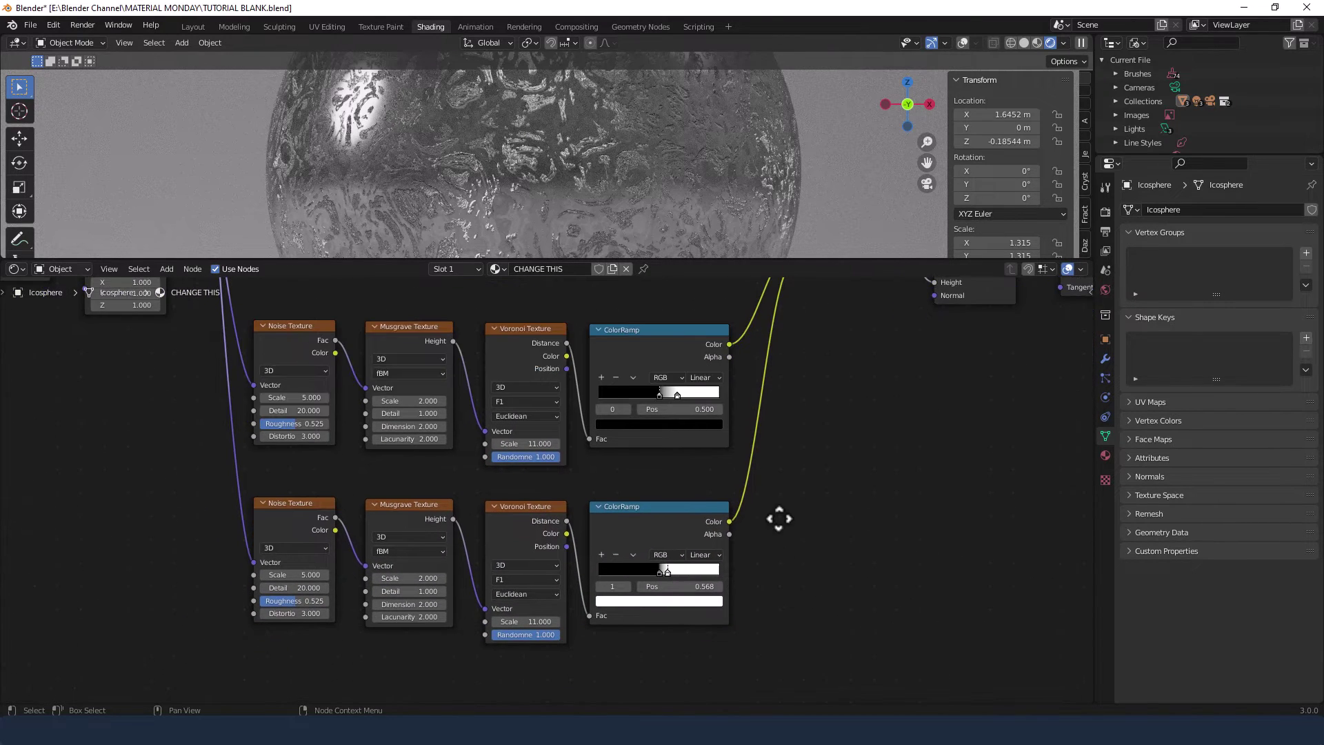
{"action": "left_click", "coordinate": [659, 571]}
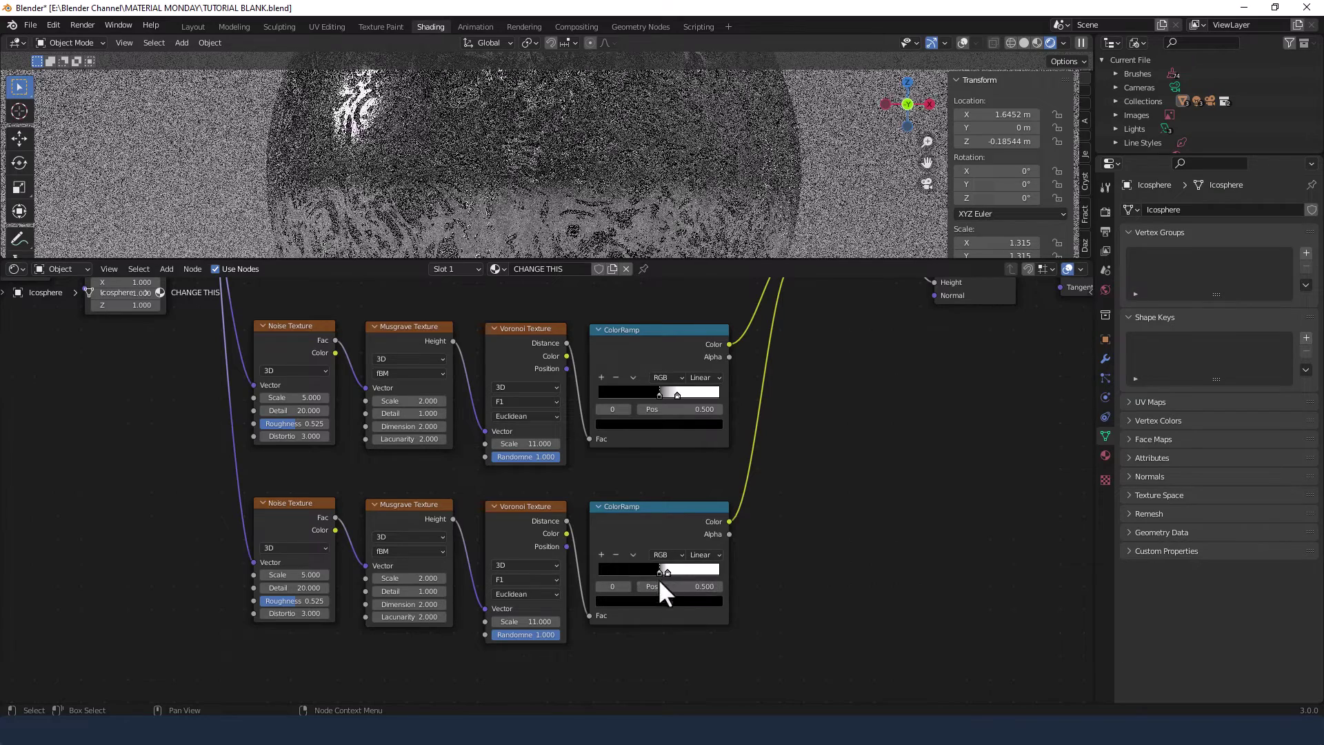
{"action": "double_click", "coordinate": [666, 586]}
{"action": "key", "text": "BackSpace"}
{"action": "type", "text": ".4"}
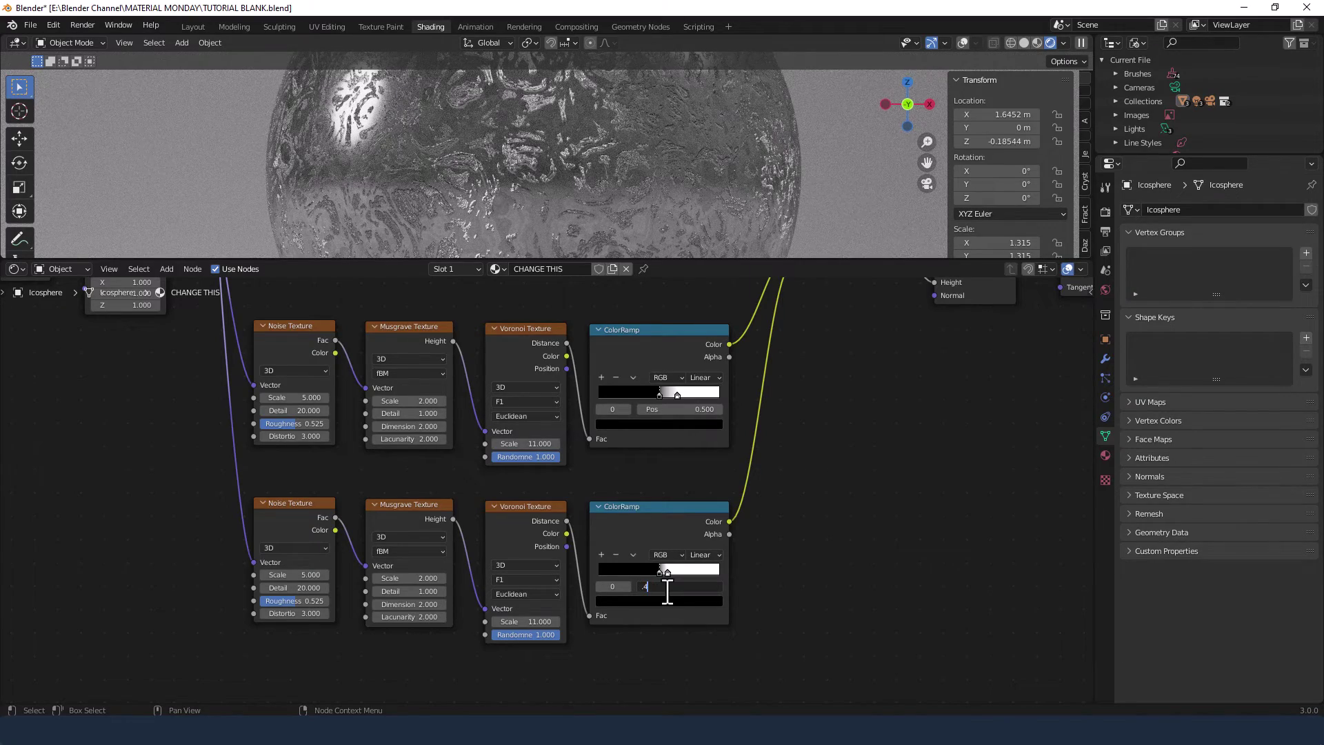
{"action": "key", "text": "Return"}
{"action": "left_click", "coordinate": [666, 572]}
{"action": "double_click", "coordinate": [684, 587]}
{"action": "type", "text": ".5"}
{"action": "key", "text": "Return"}
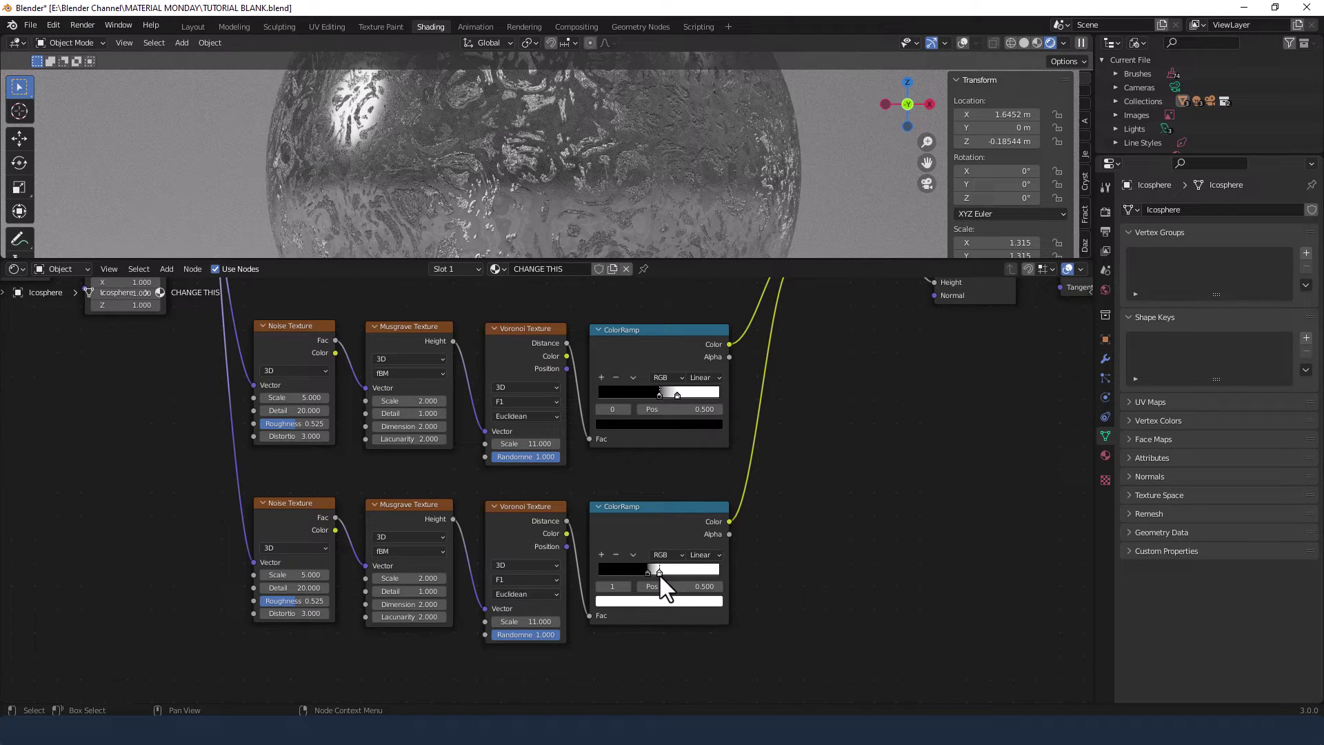
Change the Scale on both lower Voronoi Texture nodes from 11 to 12
{"action": "left_click", "coordinate": [522, 444]}
{"action": "type", "text": "12"}
{"action": "key", "text": "Return"}
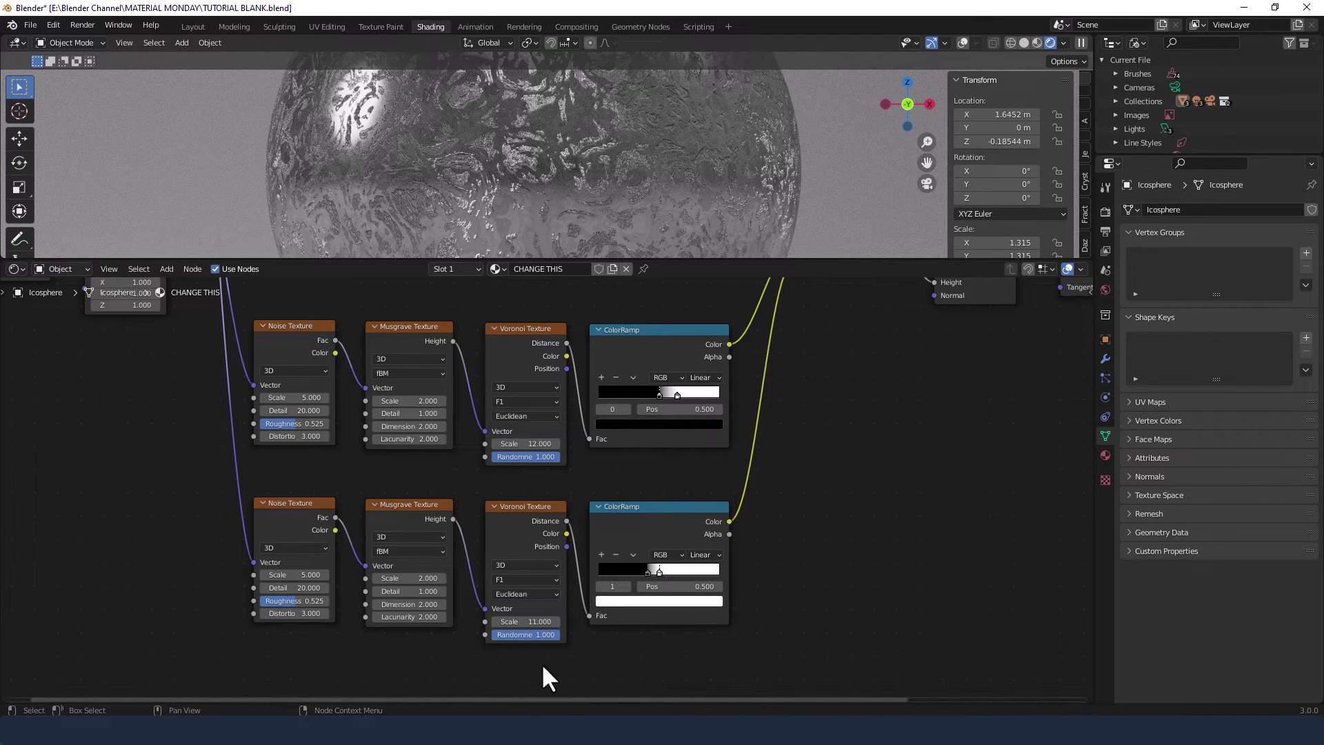
{"action": "left_click", "coordinate": [522, 622]}
{"action": "type", "text": "12"}
{"action": "key", "text": "Return"}
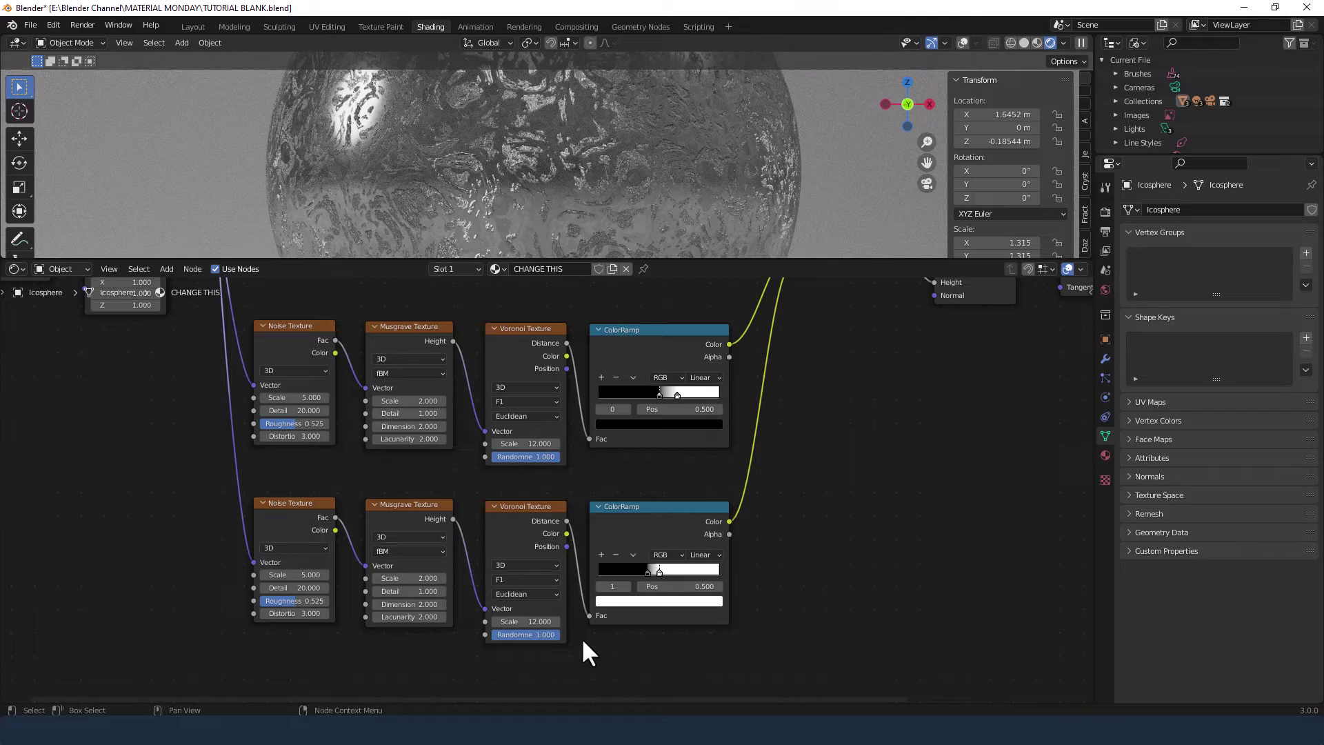
Zoom to the lower ColorRamp and drag its black stop left to about 0.445
{"action": "scroll", "coordinate": [561, 197], "scroll_direction": "up", "scroll_amount": 5}
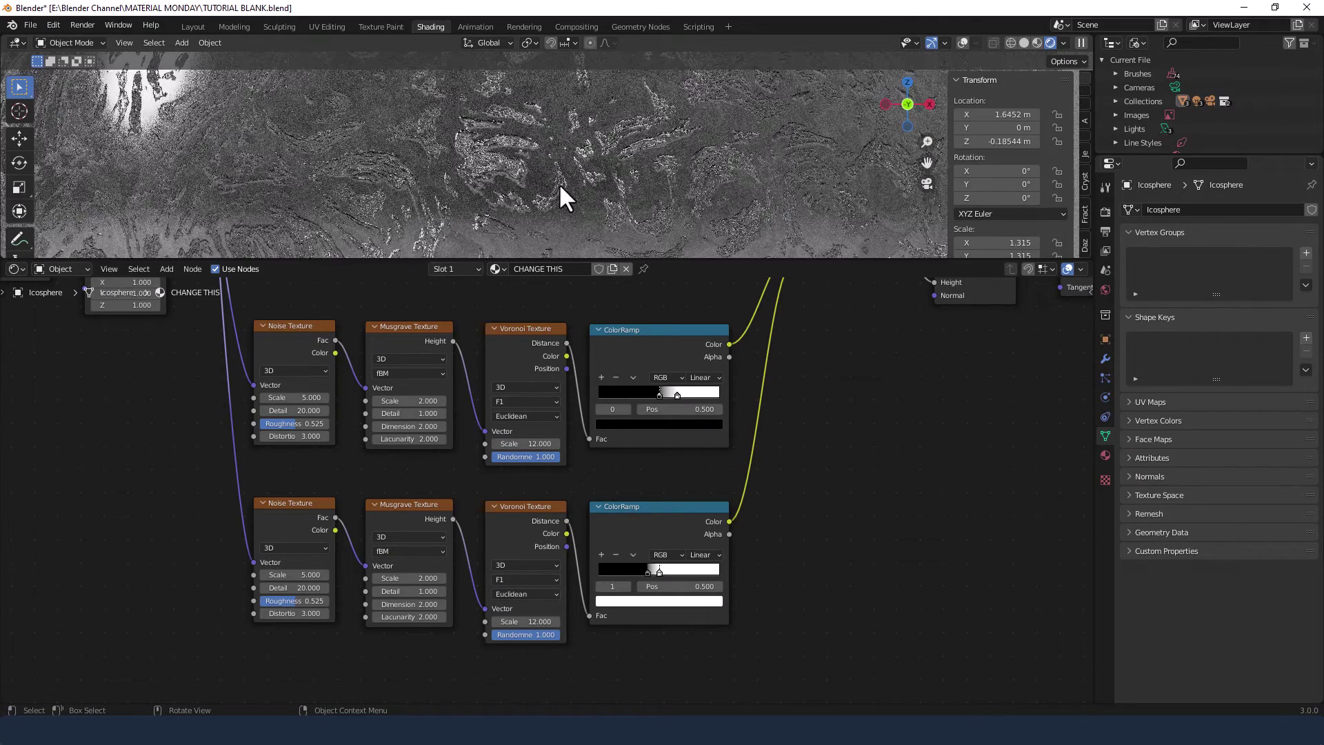
{"action": "scroll", "coordinate": [560, 186], "scroll_direction": "down", "scroll_amount": 5}
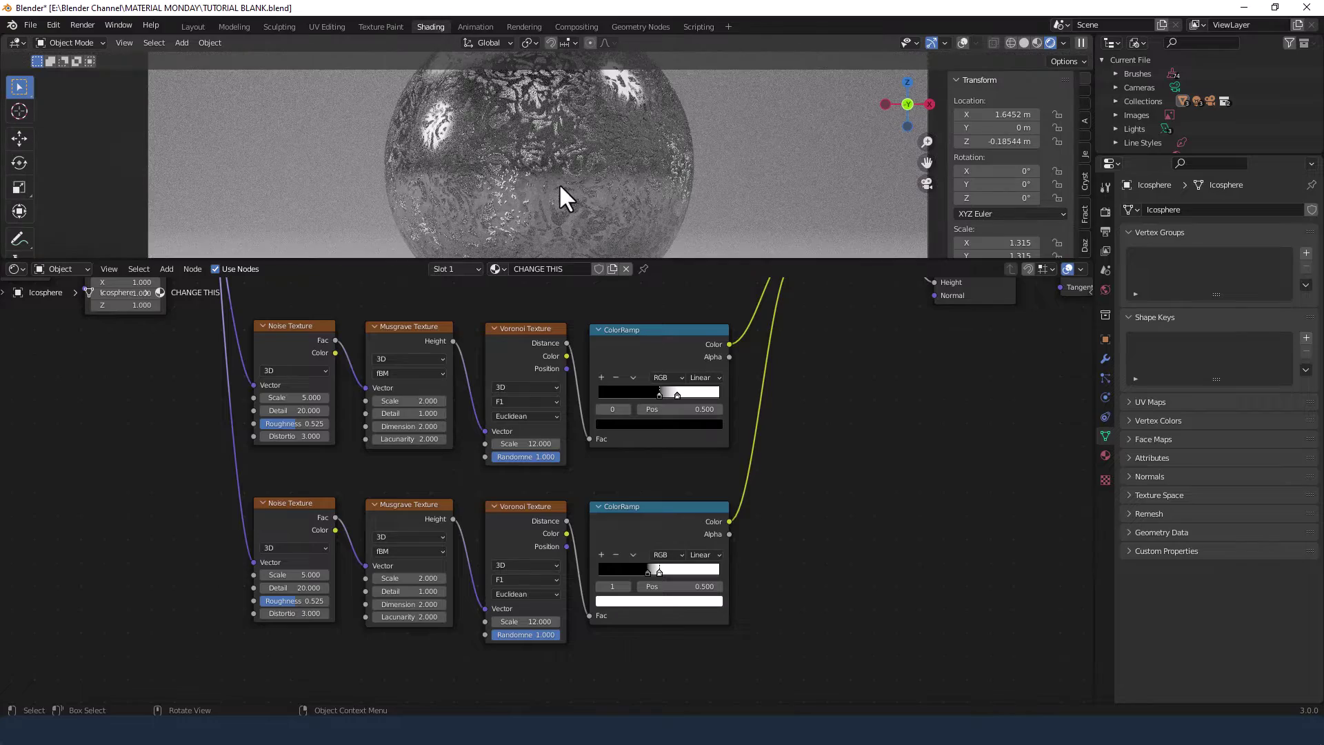
{"action": "scroll", "coordinate": [559, 183], "scroll_direction": "up", "scroll_amount": 2}
{"action": "scroll", "coordinate": [755, 359], "scroll_direction": "down", "scroll_amount": 3}
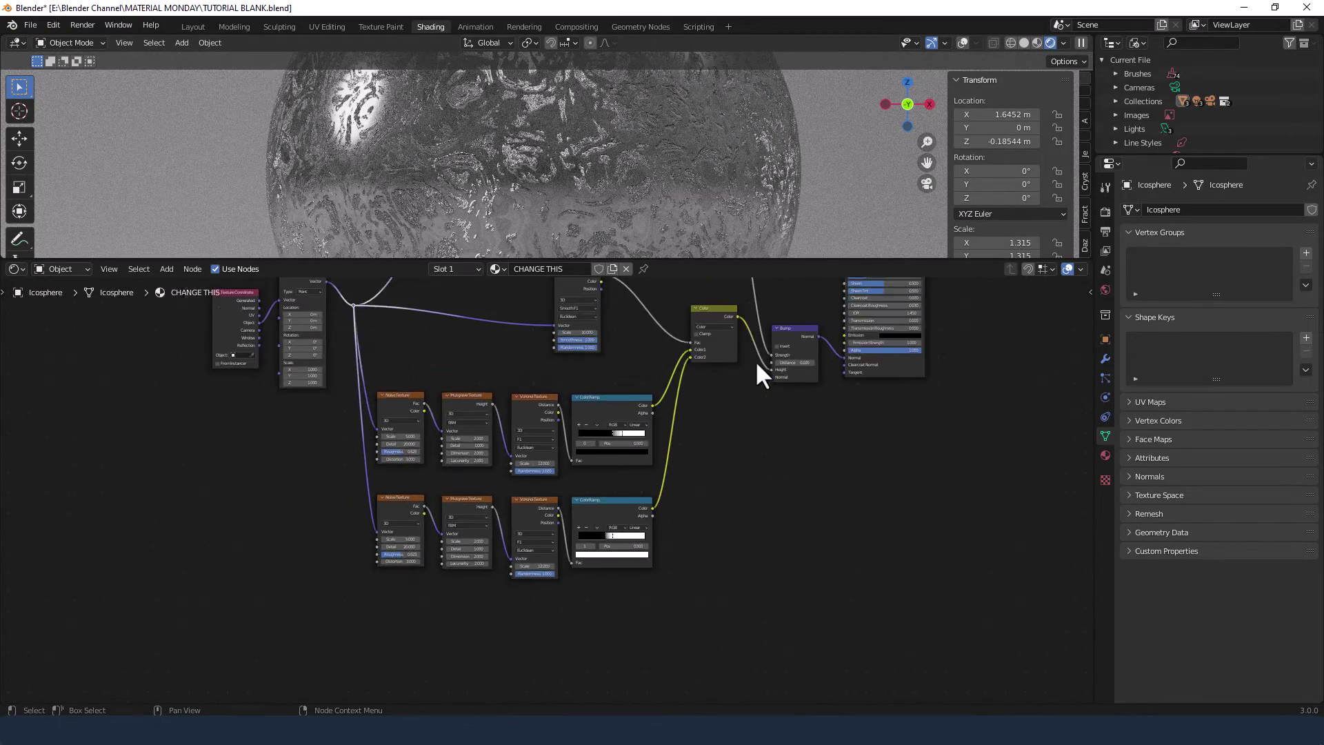
{"action": "scroll", "coordinate": [757, 364], "scroll_direction": "down", "scroll_amount": 2}
{"action": "middle_click_drag", "start_coordinate": [707, 429], "coordinate": [695, 520]}
{"action": "scroll", "coordinate": [721, 544], "scroll_direction": "up", "scroll_amount": 2}
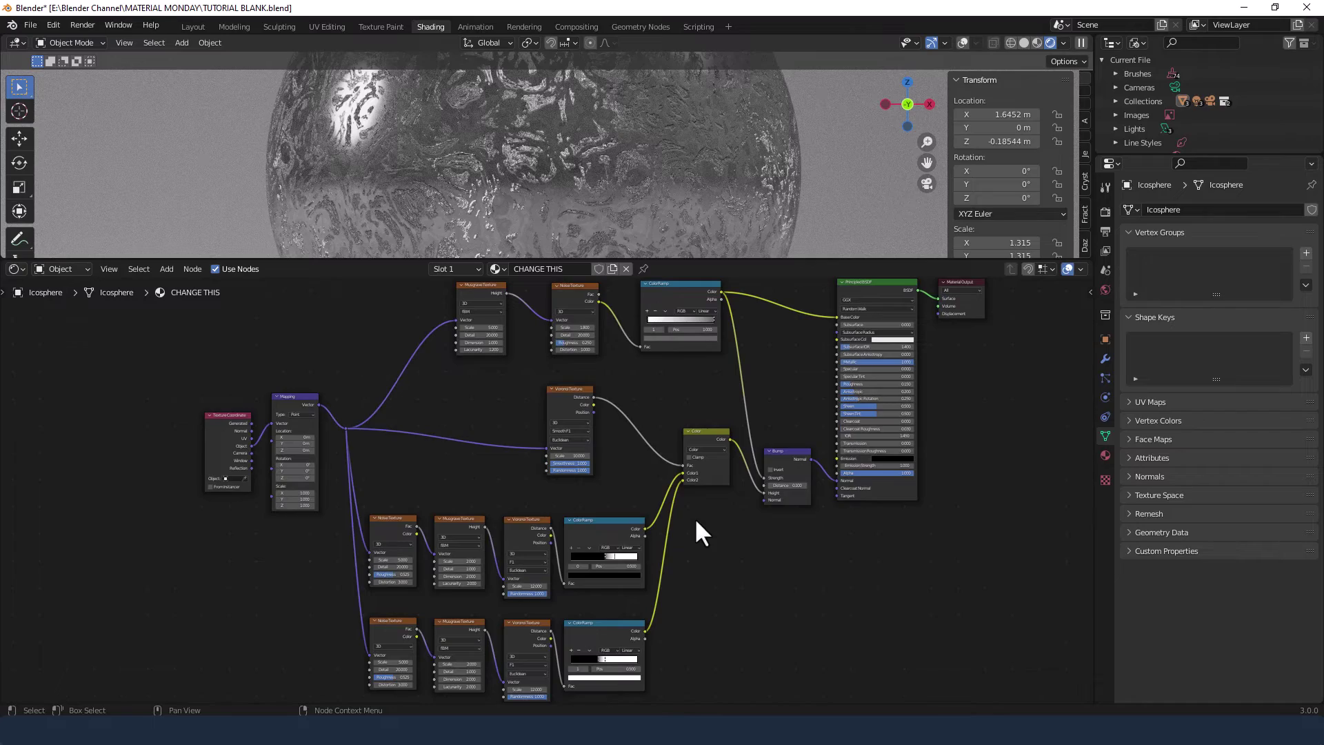
{"action": "scroll", "coordinate": [604, 569], "scroll_direction": "up", "scroll_amount": 4}
{"action": "scroll", "coordinate": [668, 595], "scroll_direction": "up", "scroll_amount": 1}
{"action": "middle_click_drag", "start_coordinate": [669, 595], "coordinate": [579, 367]}
{"action": "left_click_drag", "start_coordinate": [584, 419], "coordinate": [573, 419]}
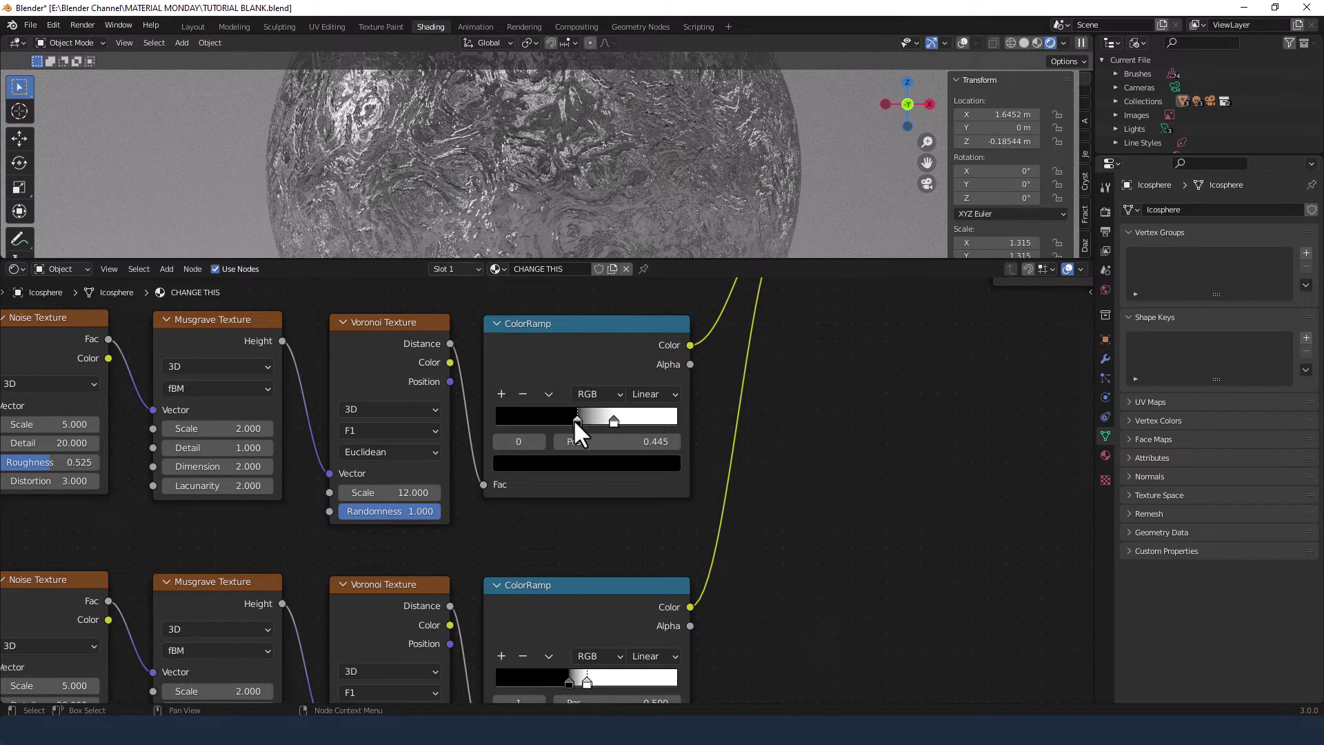
Set the ramp's black stop to 0.4 and white stop to 0.55, nudging it slightly right
{"action": "left_click", "coordinate": [595, 442]}
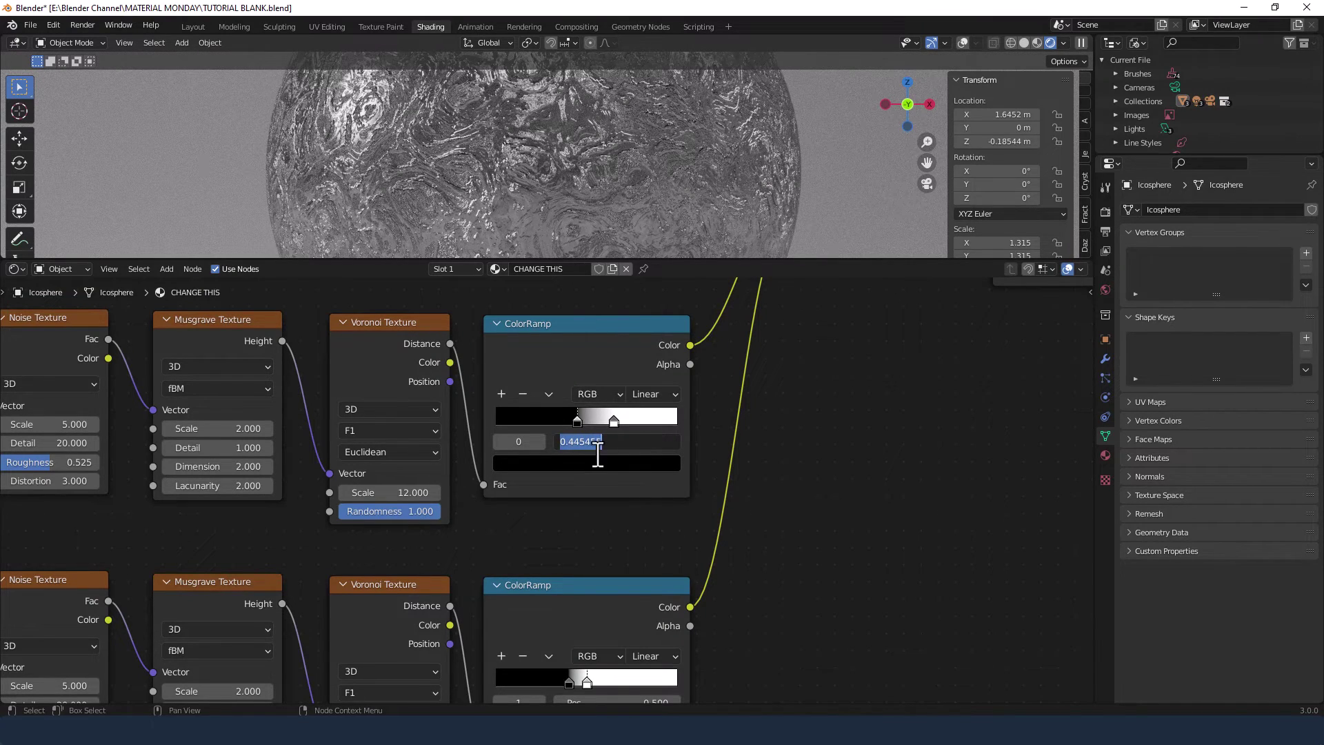
{"action": "type", "text": "0.4"}
{"action": "key", "text": "Return"}
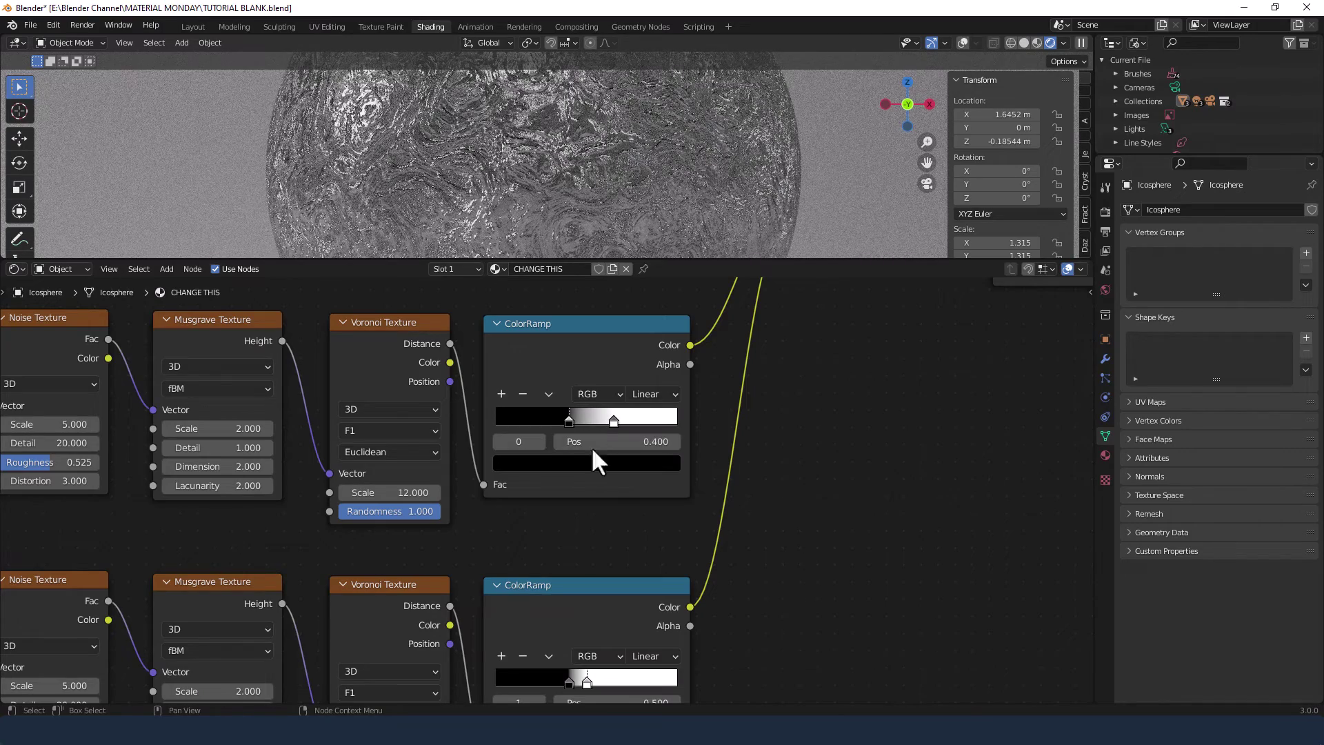
{"action": "scroll", "coordinate": [544, 397], "scroll_direction": "down", "scroll_amount": 5}
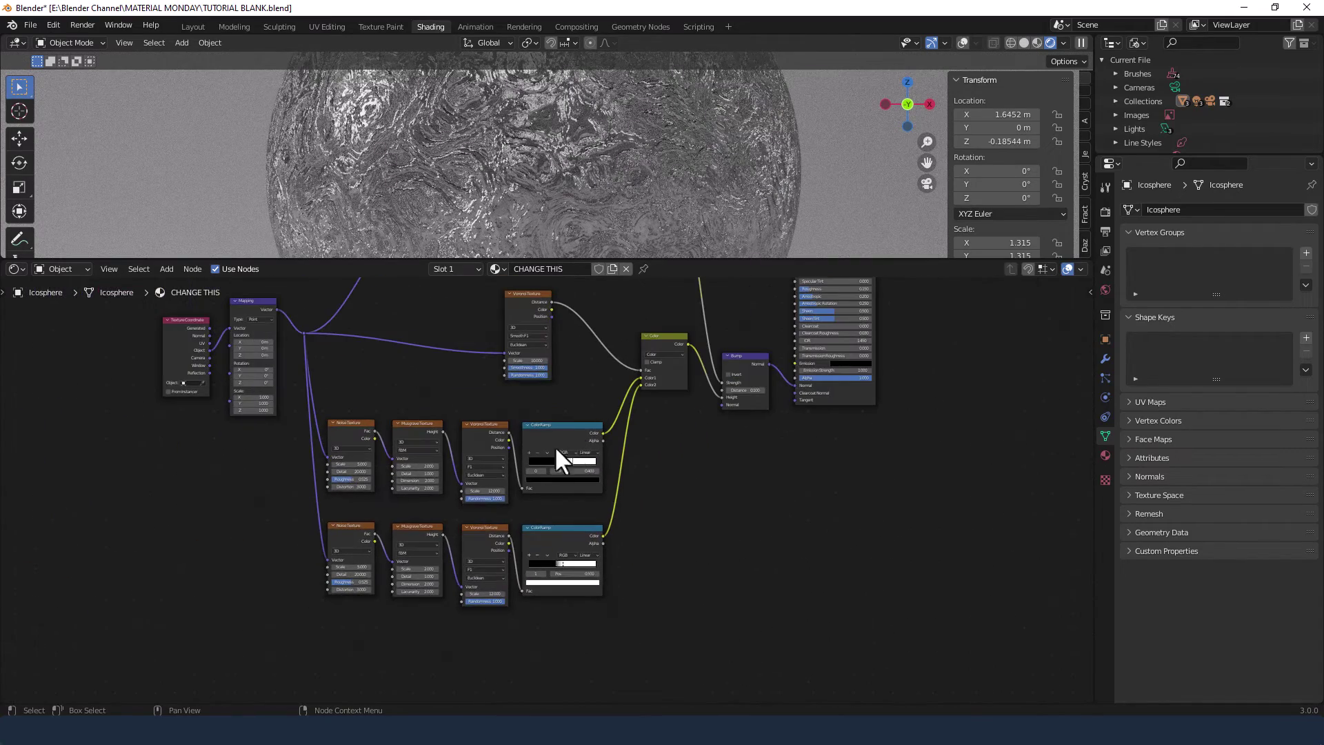
{"action": "scroll", "coordinate": [559, 447], "scroll_direction": "up", "scroll_amount": 5}
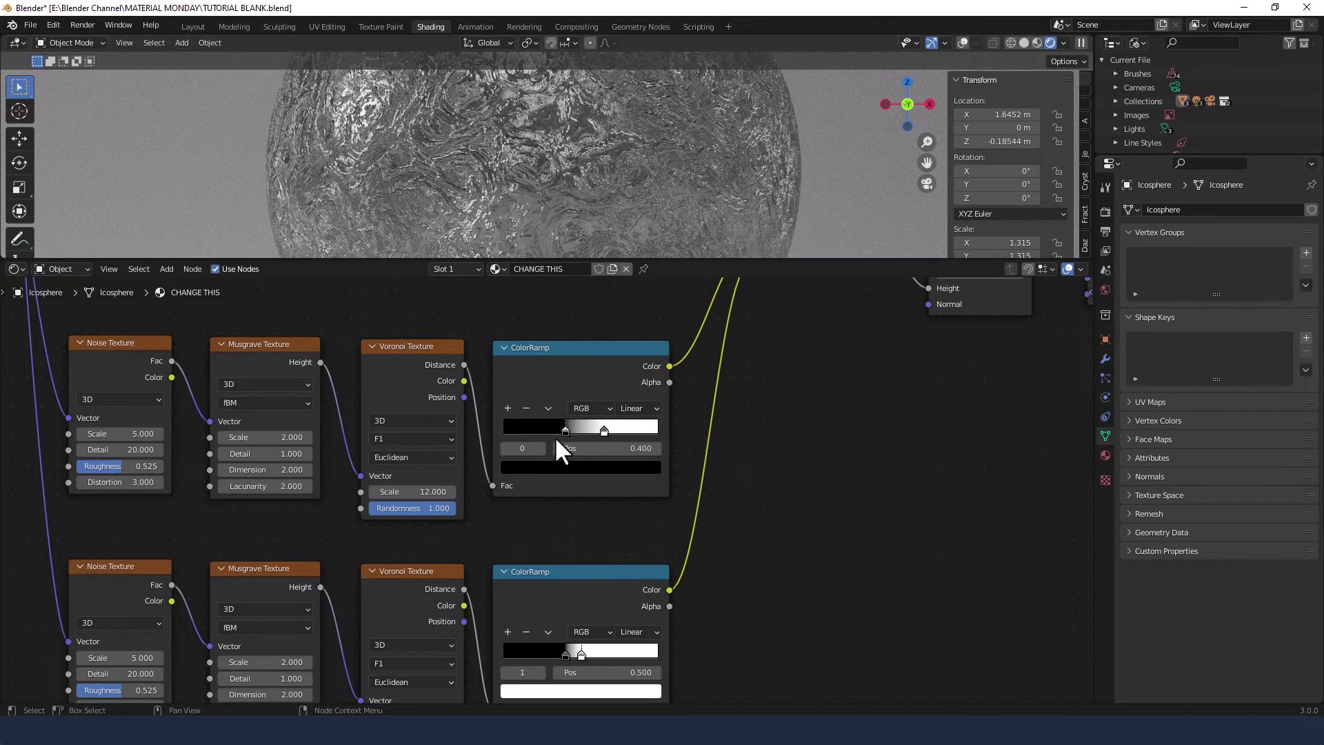
{"action": "left_click", "coordinate": [602, 431]}
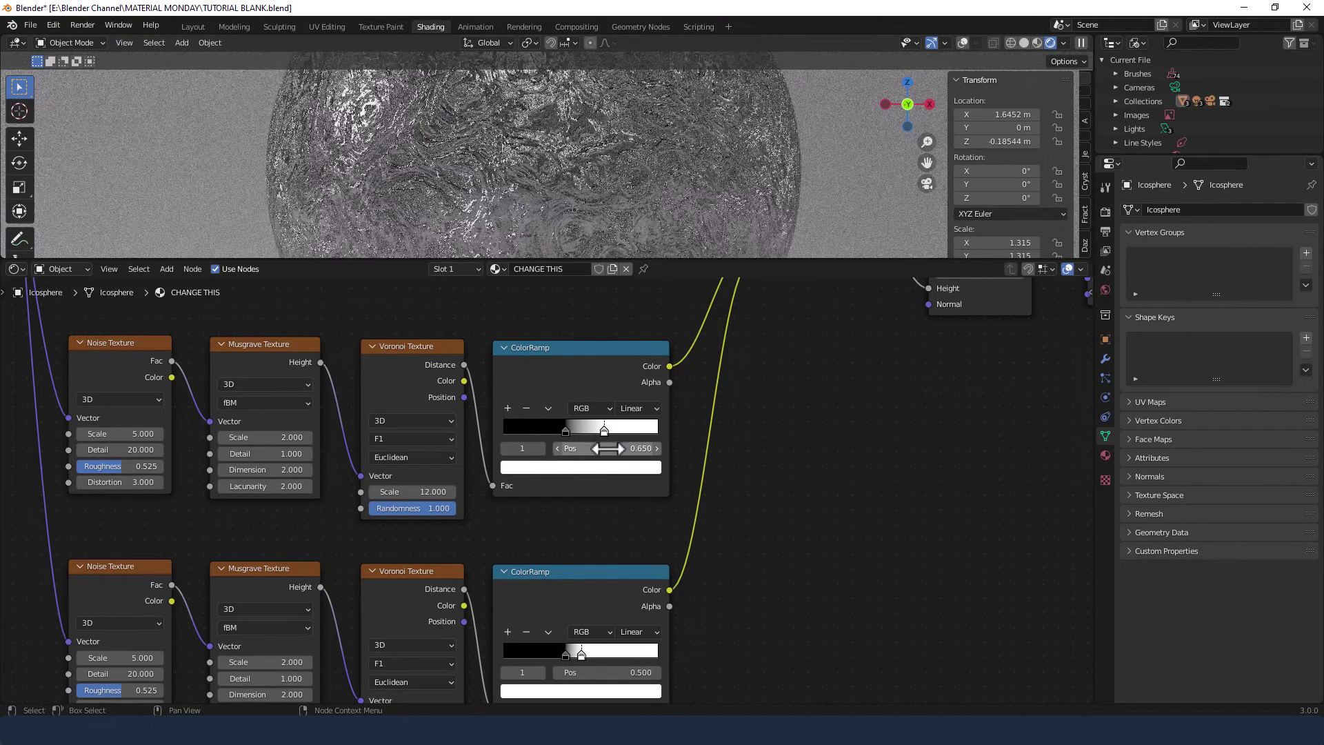
{"action": "left_click", "coordinate": [566, 431]}
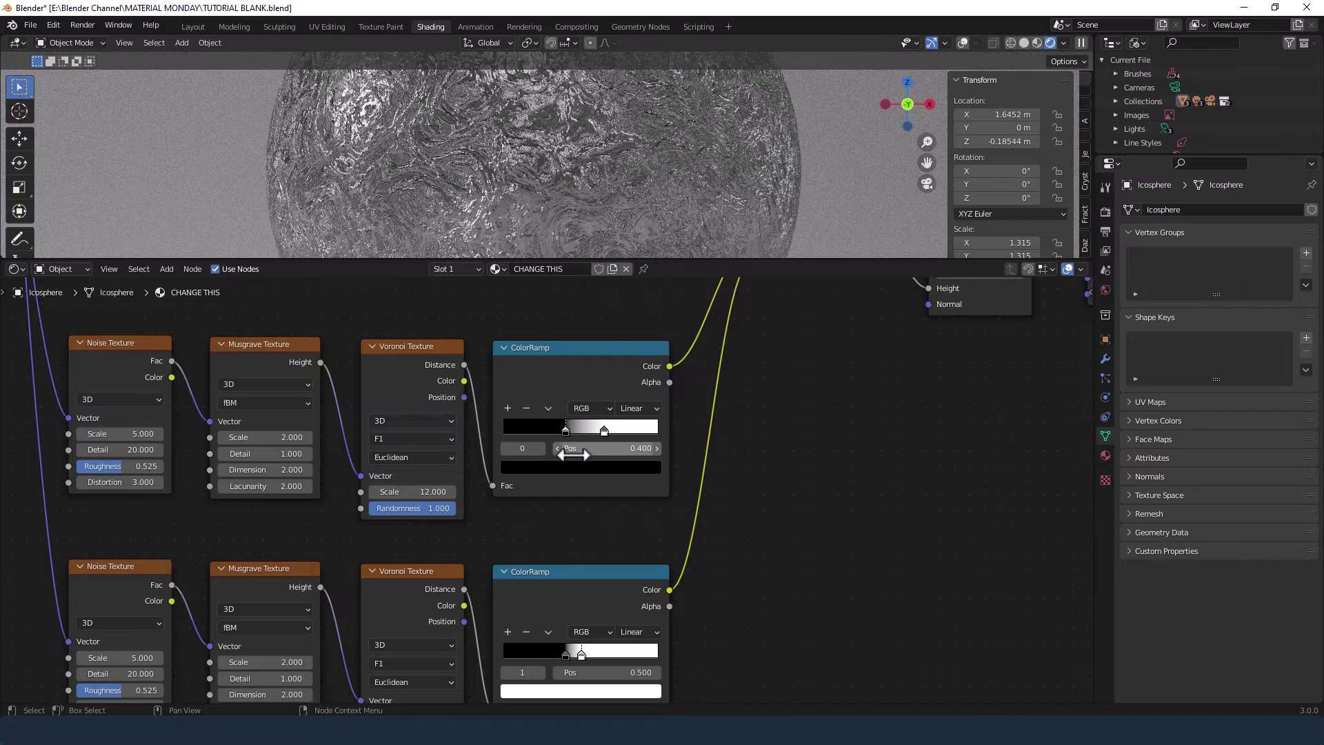
{"action": "left_click", "coordinate": [603, 431]}
{"action": "left_click", "coordinate": [614, 452]}
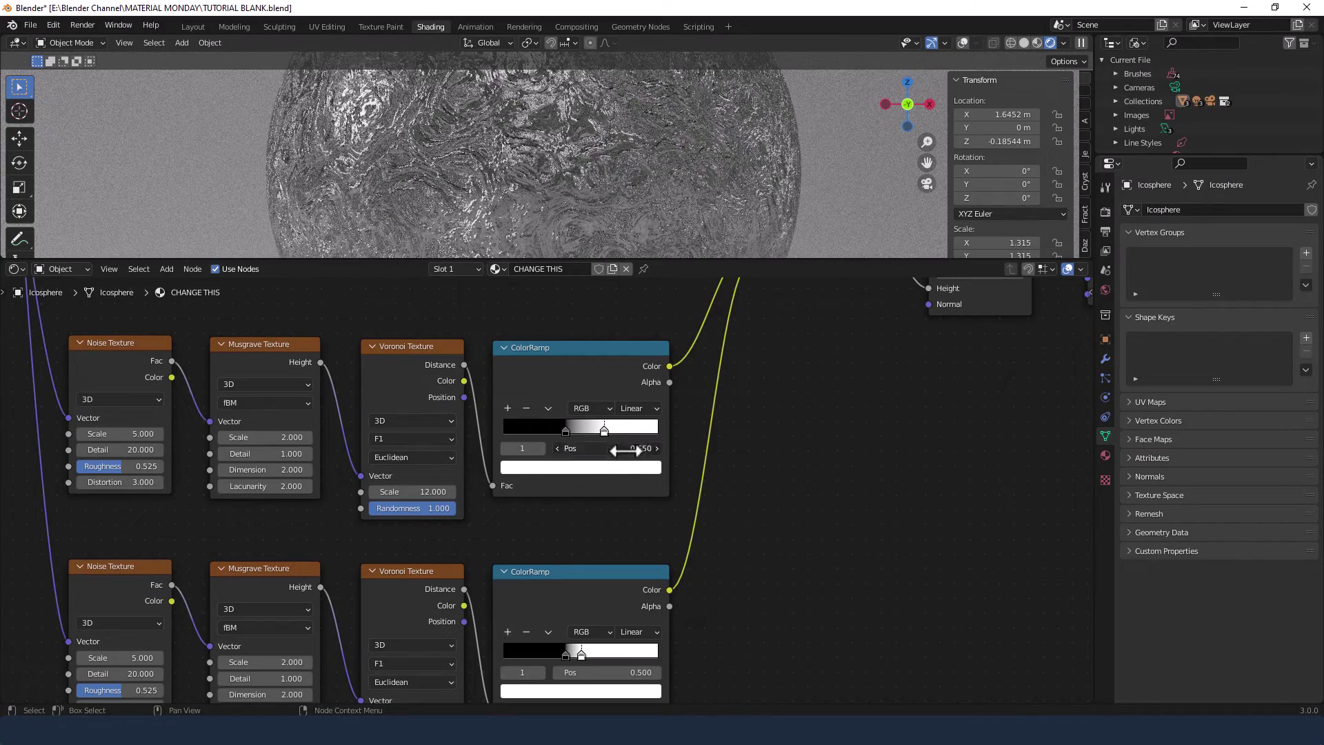
{"action": "type", "text": "0.55"}
{"action": "key", "text": "Return"}
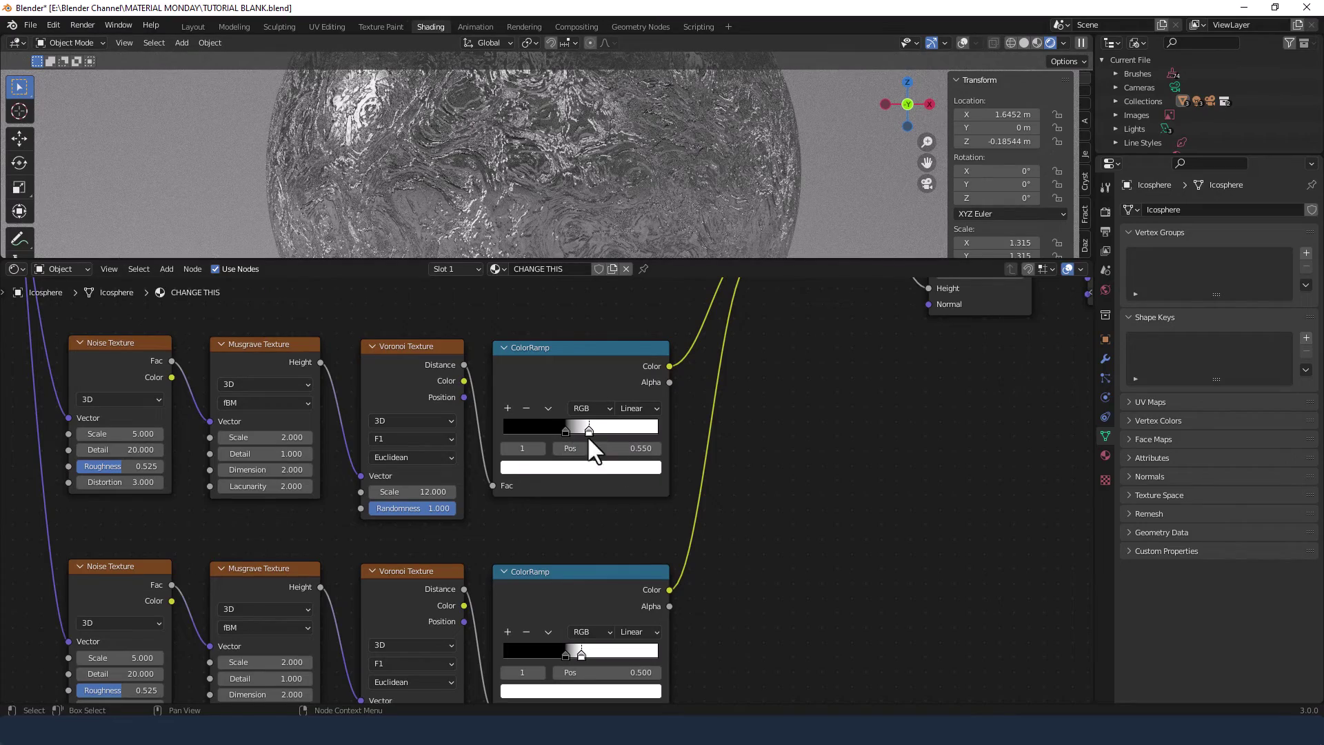
{"action": "mouse_move", "coordinate": [589, 429]}
{"action": "left_mouse_down"}
{"action": "mouse_move", "coordinate": [639, 433]}
{"action": "mouse_move", "coordinate": [592, 432]}
{"action": "left_mouse_up"}
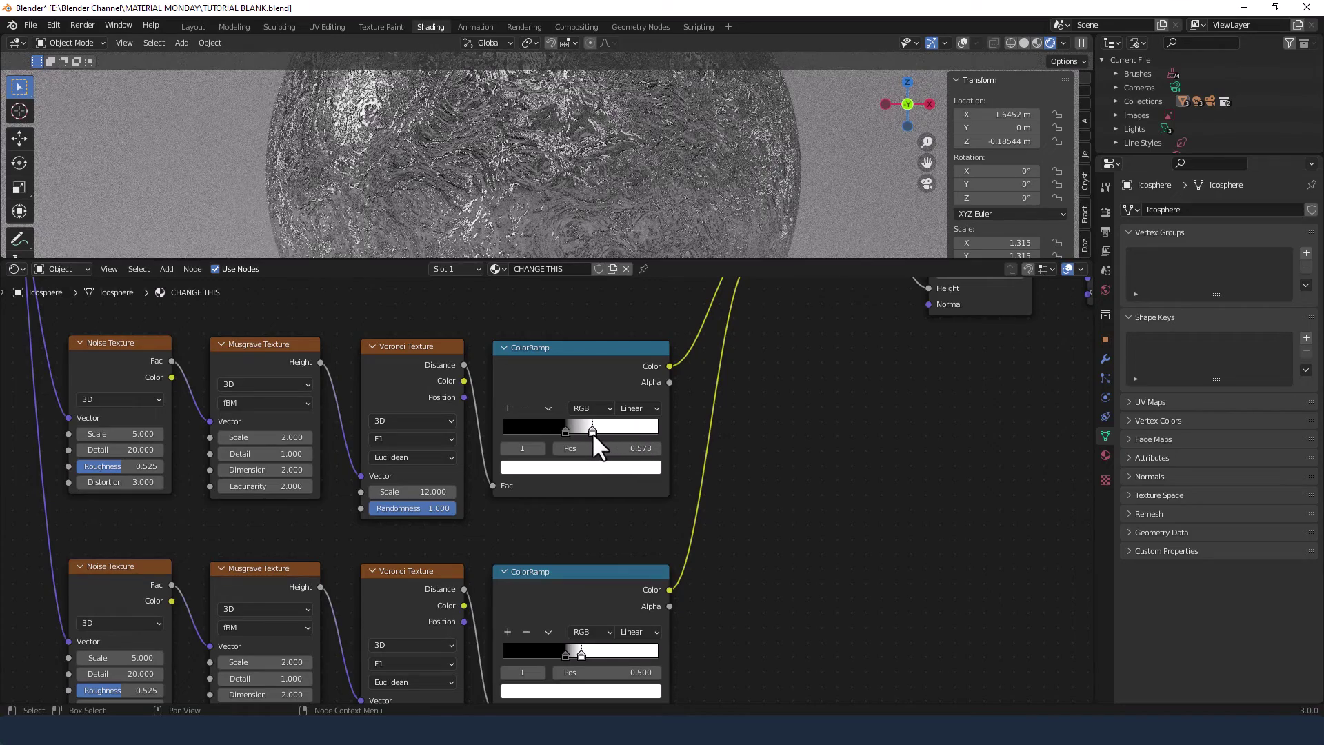
Brighten the black stop's colour very slightly and set its position to 0.45
{"action": "left_click", "coordinate": [563, 430]}
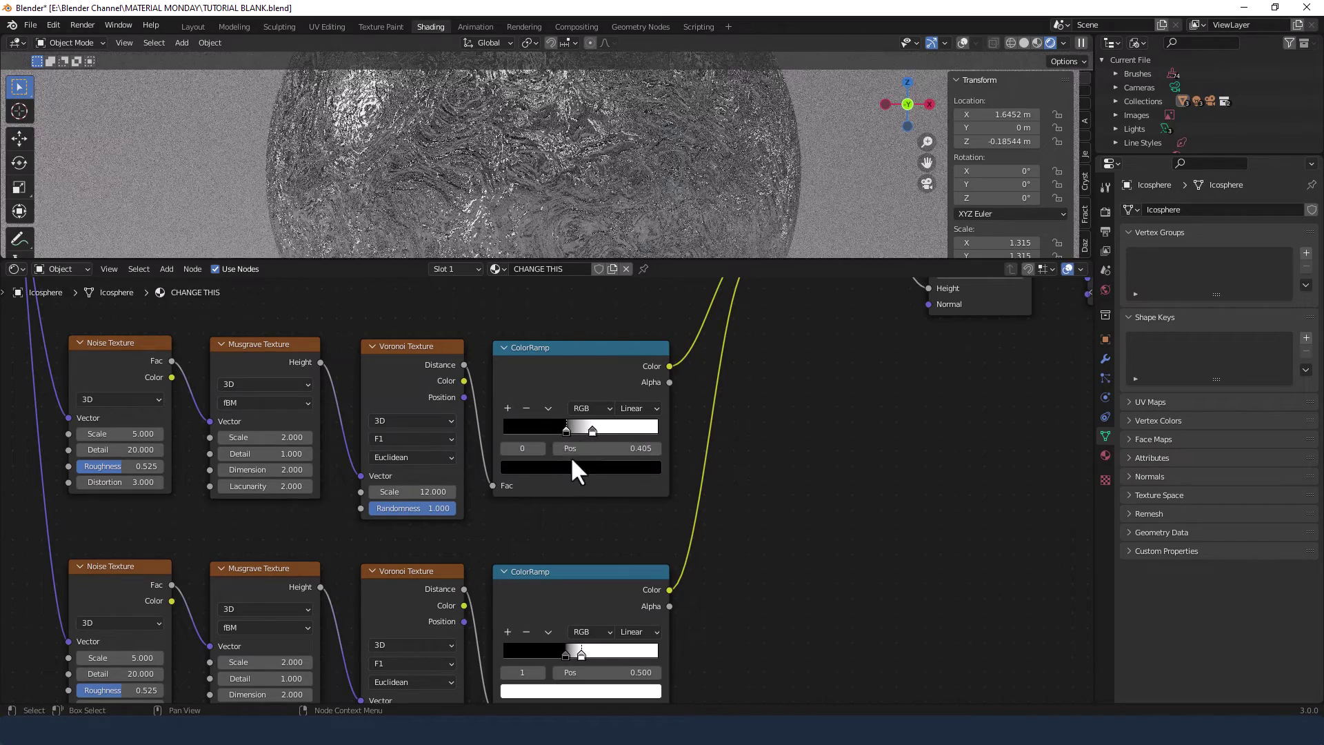
{"action": "left_click", "coordinate": [571, 465]}
{"action": "mouse_move", "coordinate": [628, 358]}
{"action": "left_mouse_down"}
{"action": "mouse_move", "coordinate": [628, 300]}
{"action": "mouse_move", "coordinate": [628, 362]}
{"action": "left_mouse_up"}
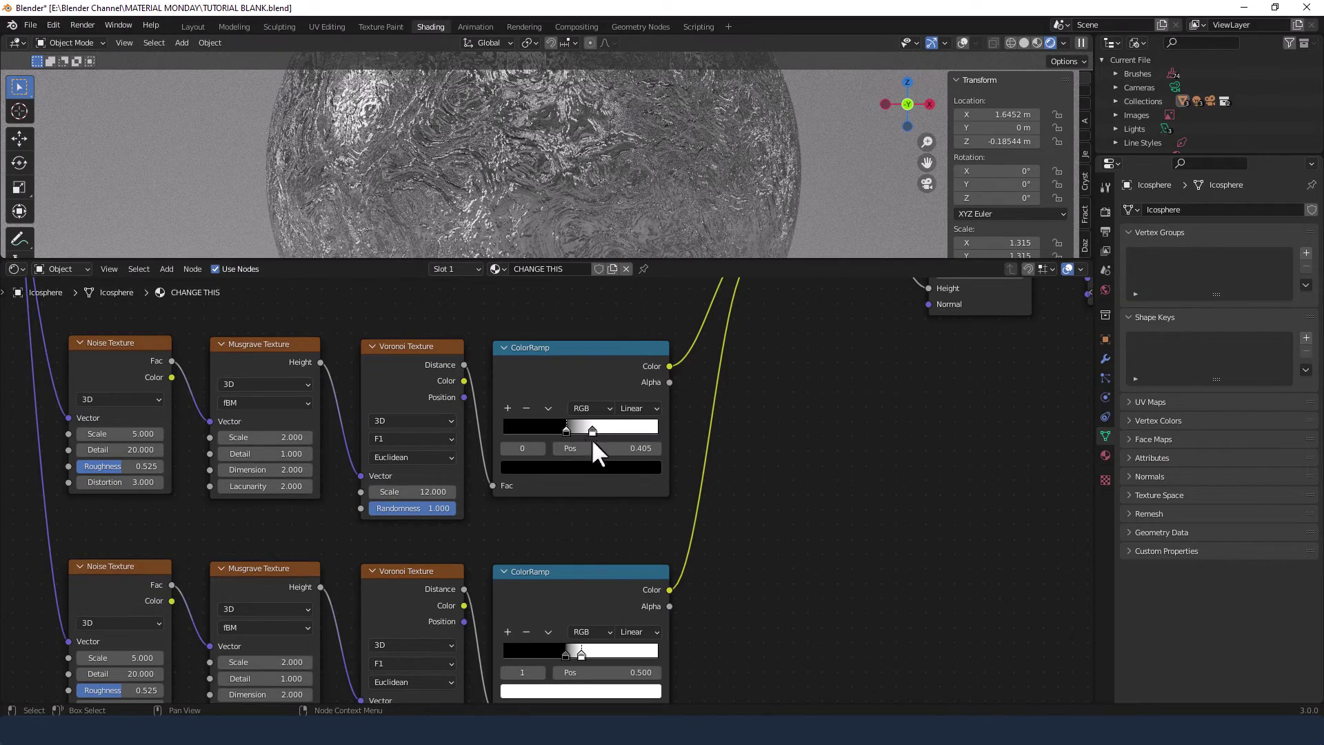
{"action": "left_click", "coordinate": [618, 450]}
{"action": "type", "text": "0.45"}
{"action": "key", "text": "Return"}
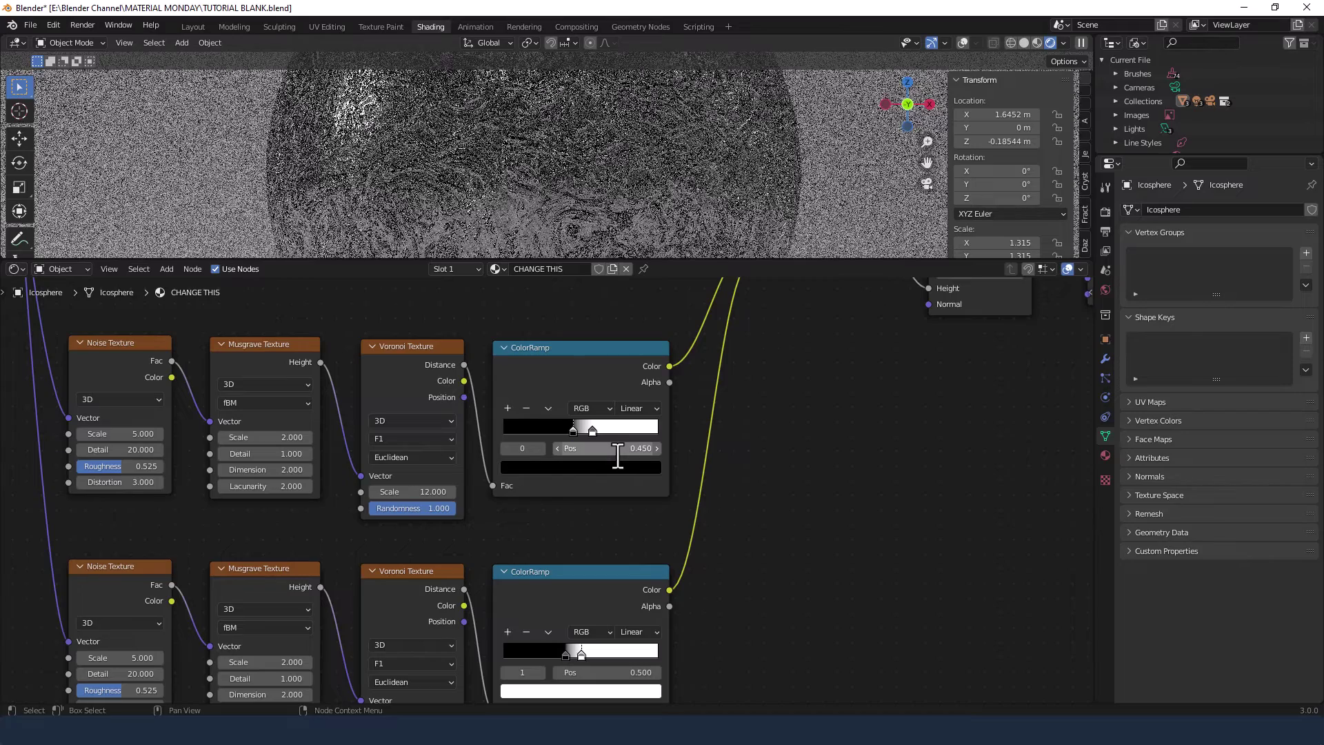
Try white stop positions 0.5 and 0.55, settling on 0.6
{"action": "left_click_drag", "start_coordinate": [591, 430], "coordinate": [590, 431]}
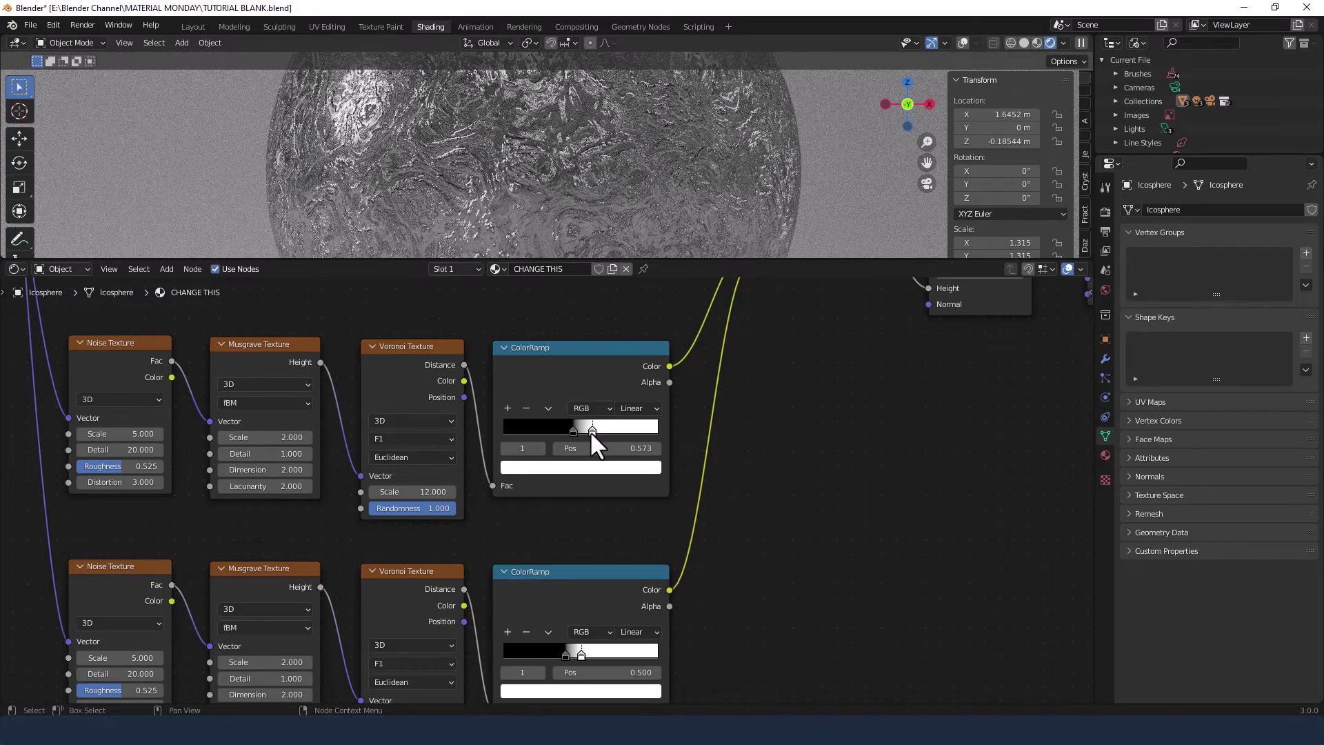
{"action": "left_click", "coordinate": [634, 448]}
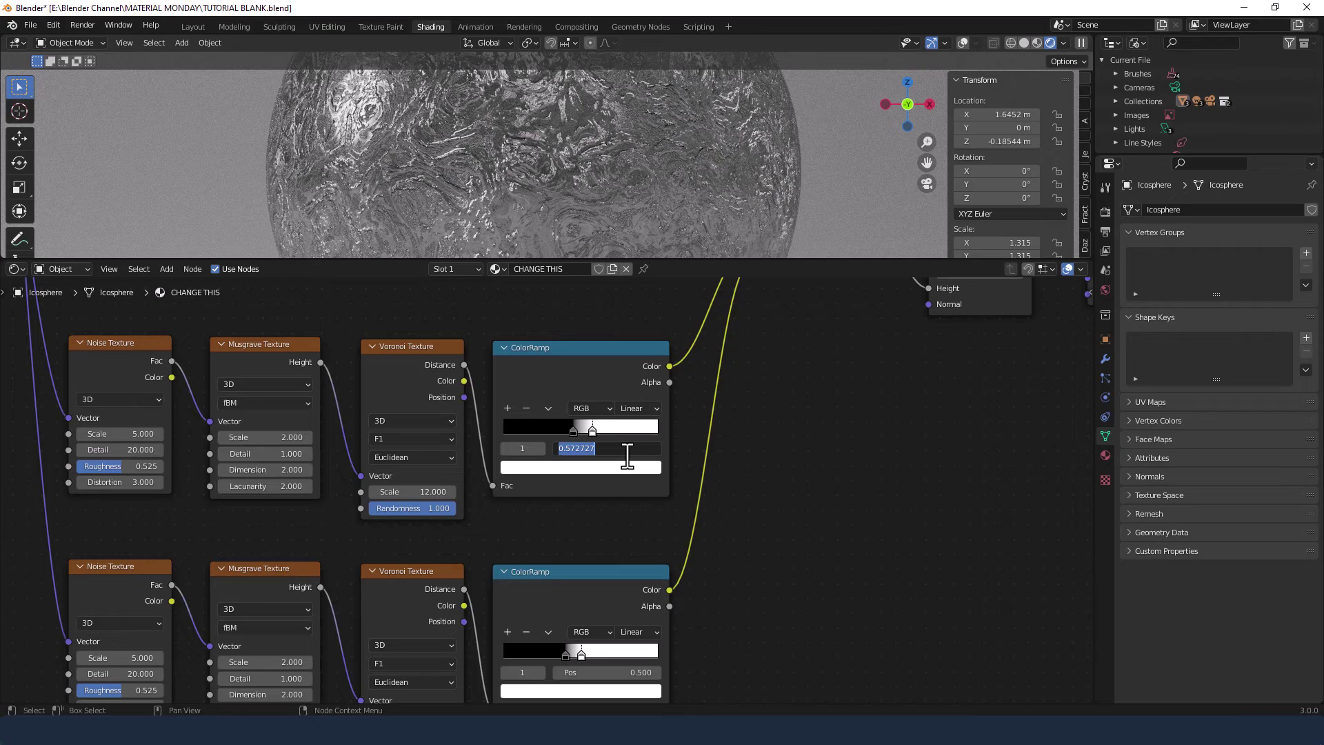
{"action": "type", "text": "0.5"}
{"action": "key", "text": "Return"}
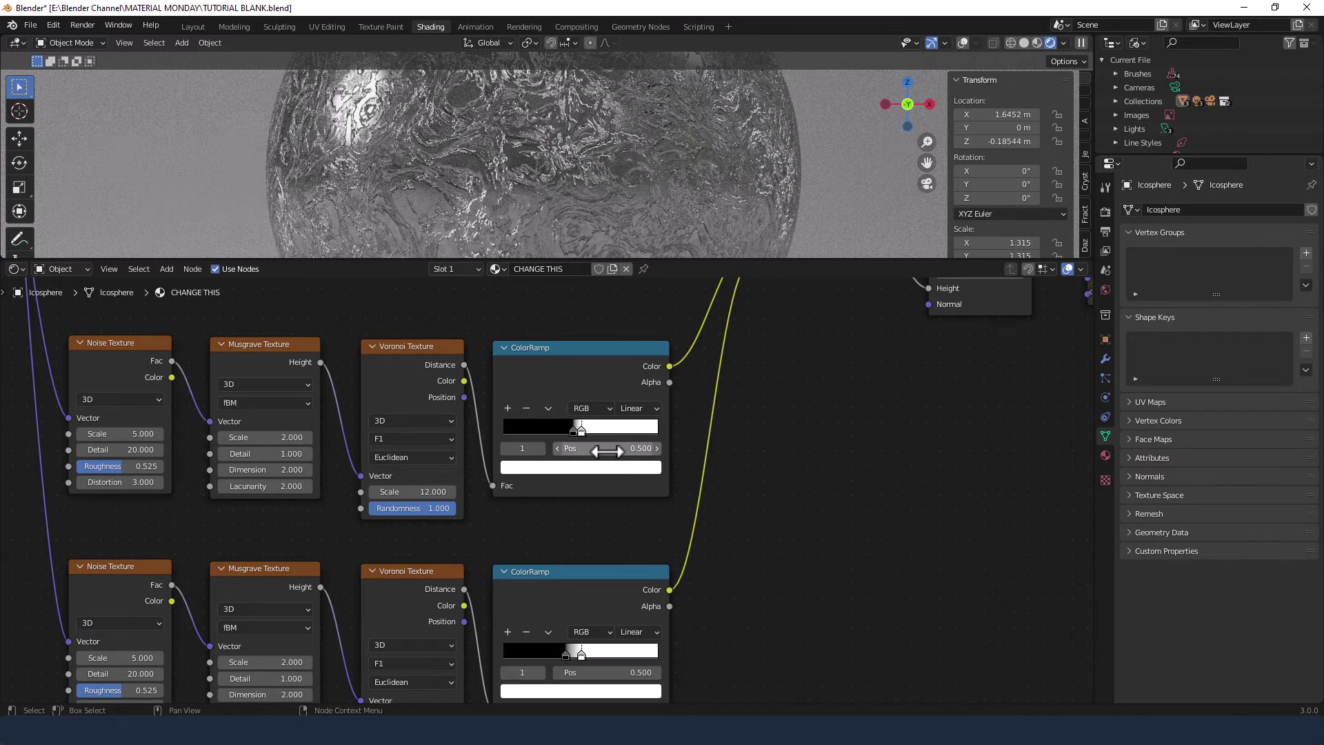
{"action": "left_click", "coordinate": [606, 449]}
{"action": "type", "text": ".55"}
{"action": "key", "text": "Return"}
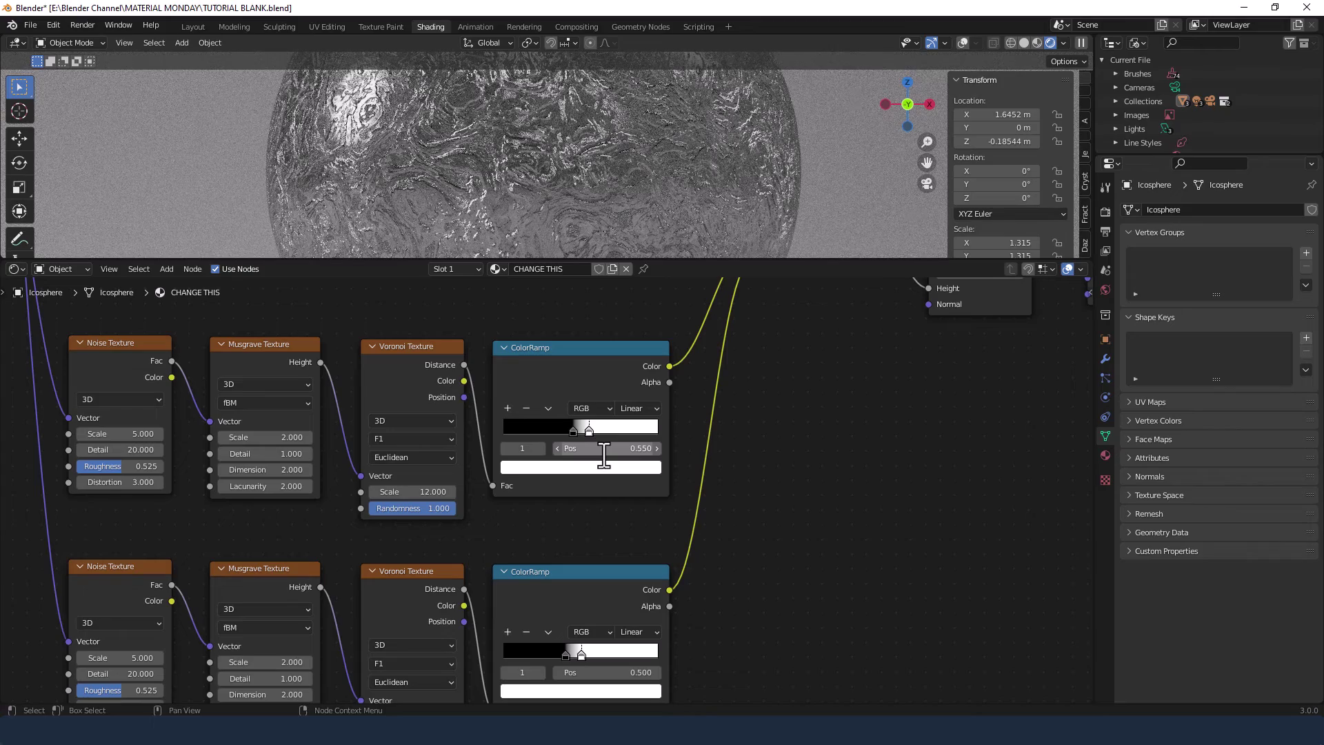
{"action": "left_click", "coordinate": [595, 449]}
{"action": "type", "text": ".6"}
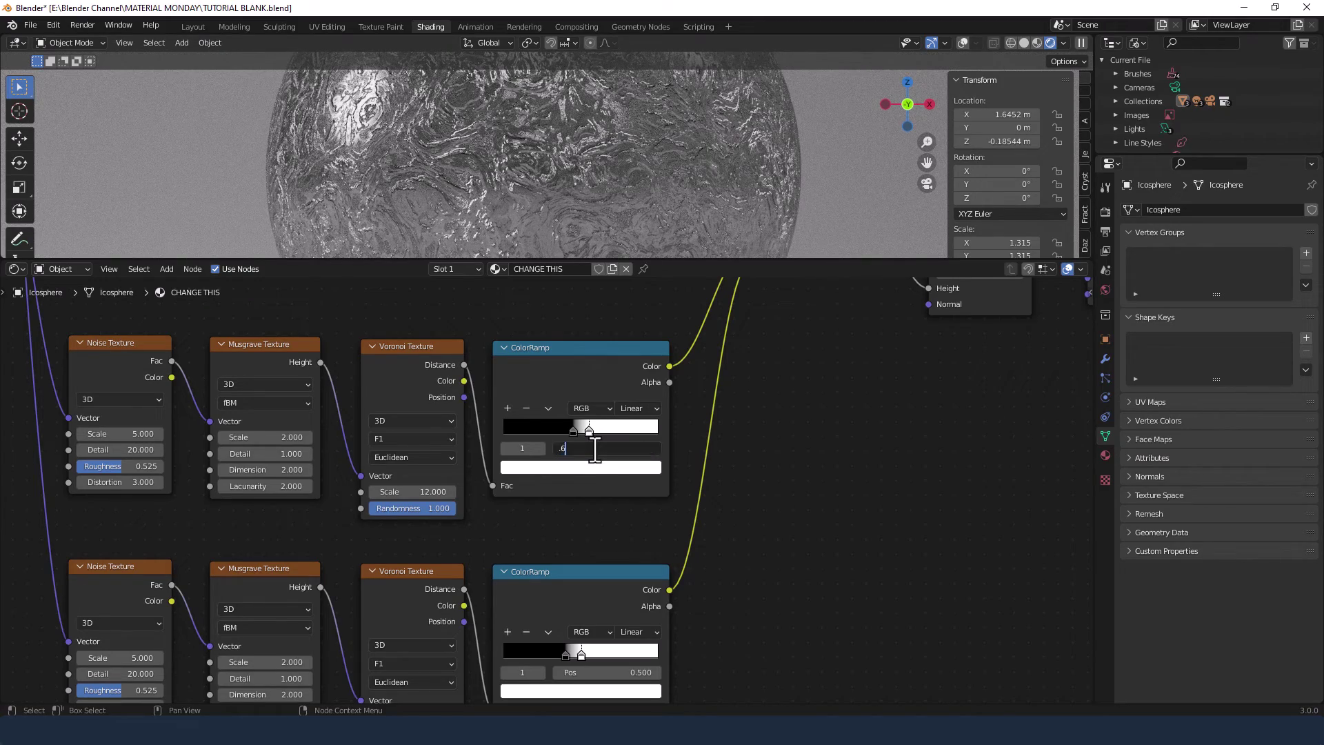
{"action": "key", "text": "Return"}
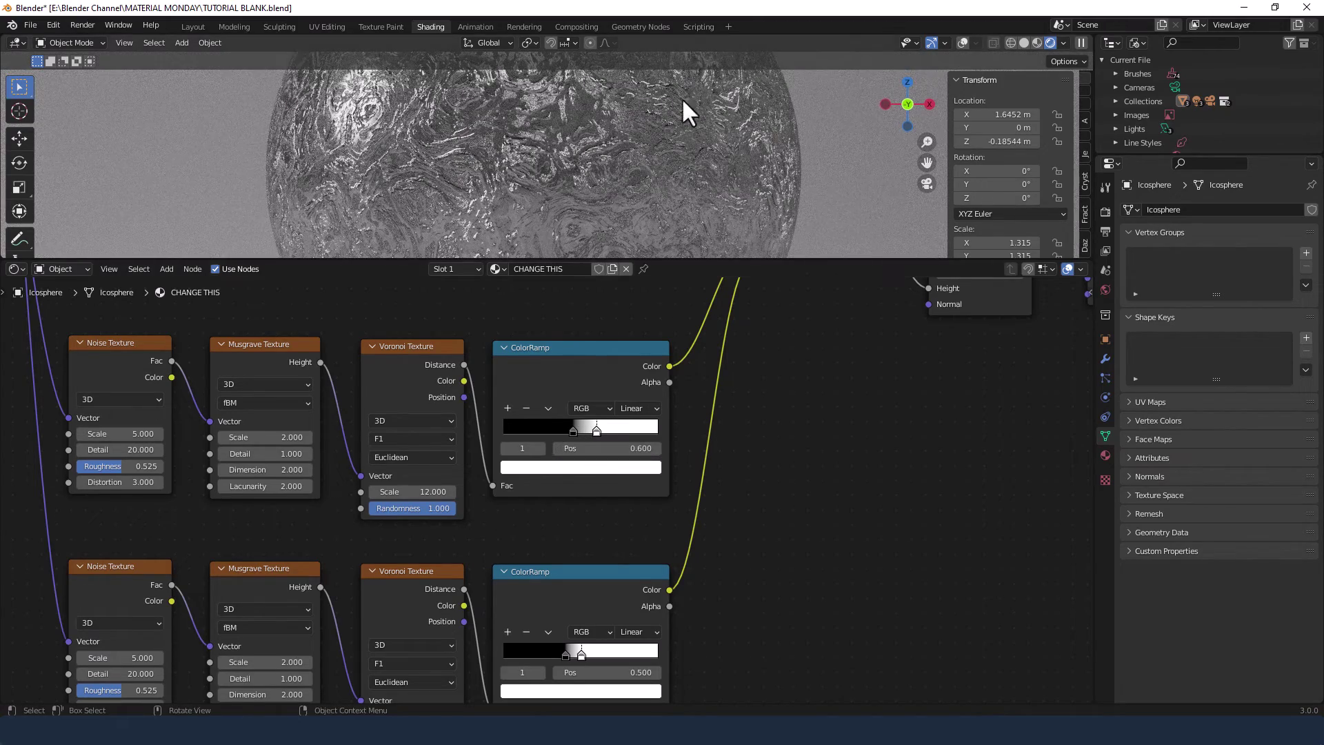
Move the two lower texture node rows up slightly and refit the node tree in view
{"action": "scroll", "coordinate": [780, 557], "scroll_direction": "down", "scroll_amount": 5}
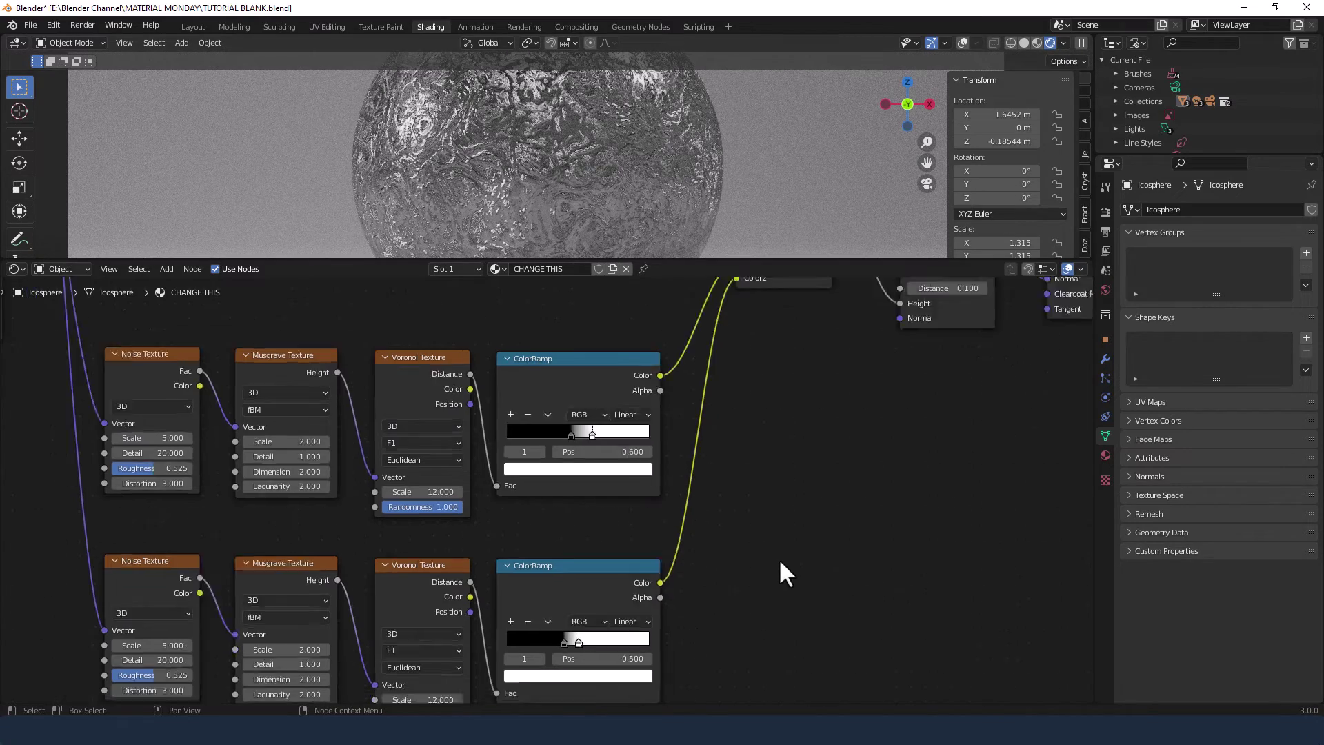
{"action": "middle_click_drag", "start_coordinate": [660, 469], "coordinate": [664, 549]}
{"action": "left_click_drag", "start_coordinate": [336, 505], "coordinate": [605, 688]}
{"action": "left_click_drag", "start_coordinate": [561, 616], "coordinate": [561, 591]}
{"action": "left_click_drag", "start_coordinate": [521, 399], "coordinate": [519, 382]}
{"action": "mouse_move", "coordinate": [364, 475]}
{"action": "left_mouse_down"}
{"action": "mouse_move", "coordinate": [560, 639]}
{"action": "mouse_move", "coordinate": [556, 591]}
{"action": "left_mouse_up"}
{"action": "left_click", "coordinate": [677, 594]}
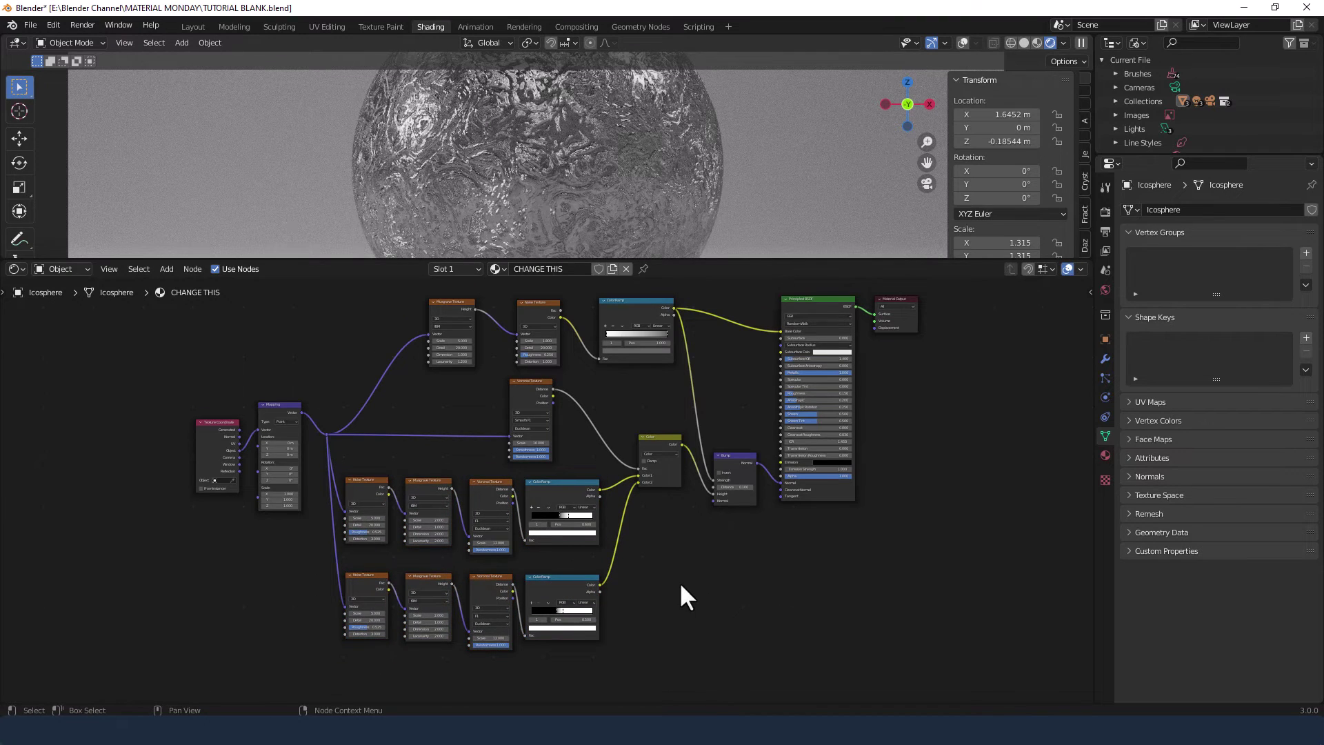
{"action": "key", "text": "Home"}
{"action": "middle_click_drag", "start_coordinate": [680, 585], "coordinate": [667, 610]}
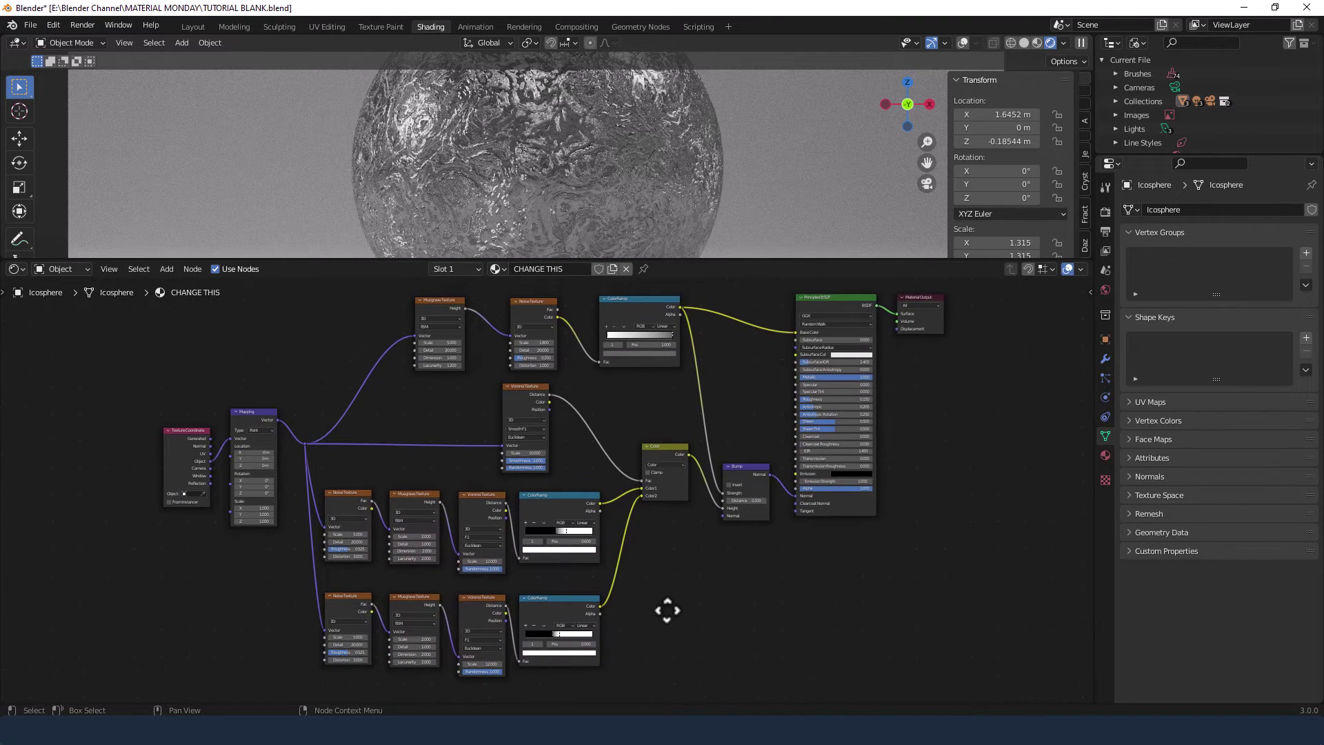
Show the Cycles Render Properties with the Sampling > Render options expanded
{"action": "left_click", "coordinate": [1105, 211]}
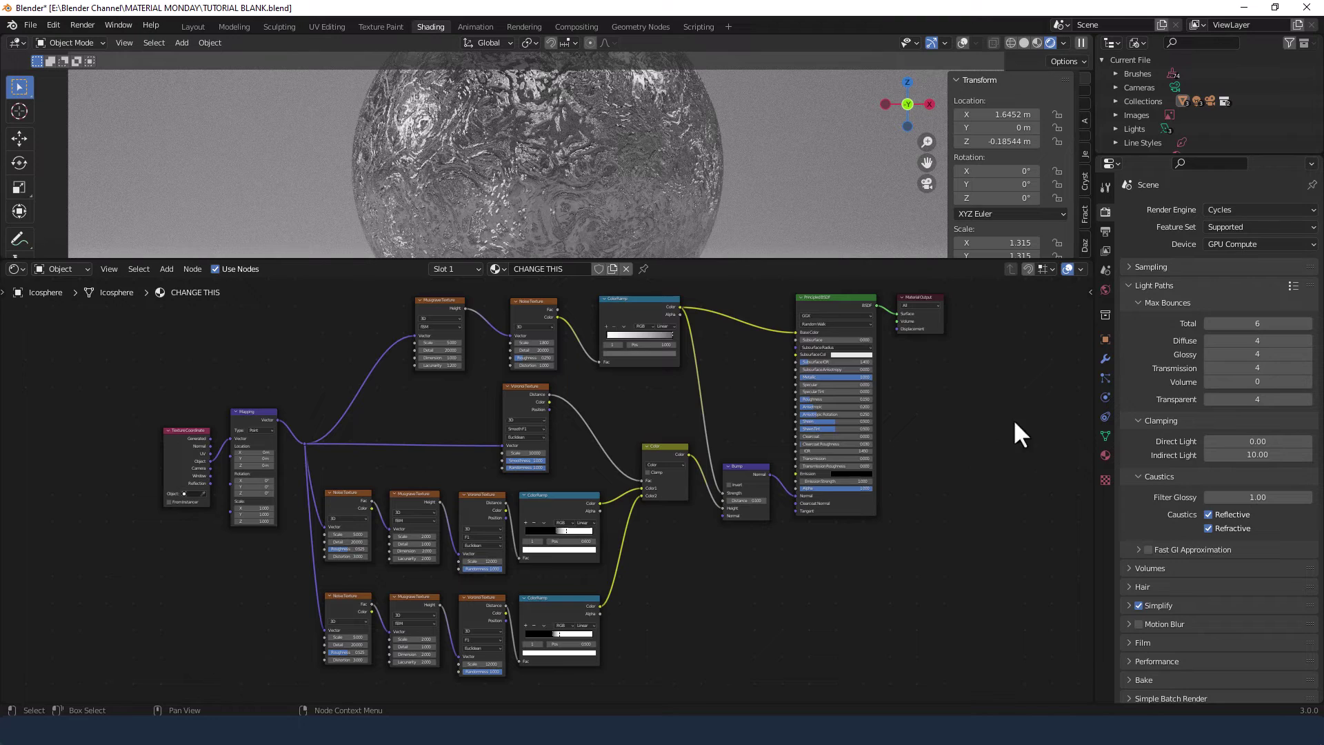
{"action": "left_click", "coordinate": [1128, 267]}
{"action": "left_click", "coordinate": [1139, 301]}
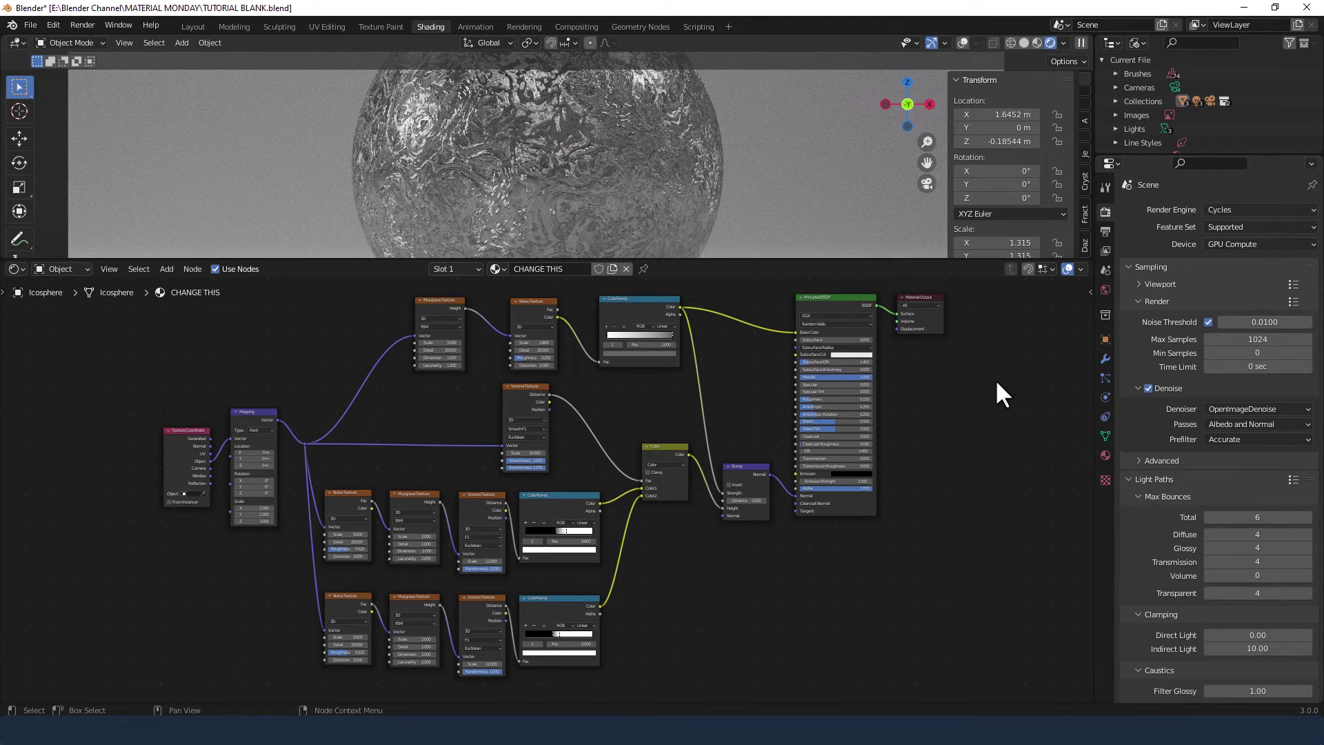
{"action": "left_click", "coordinate": [81, 27]}
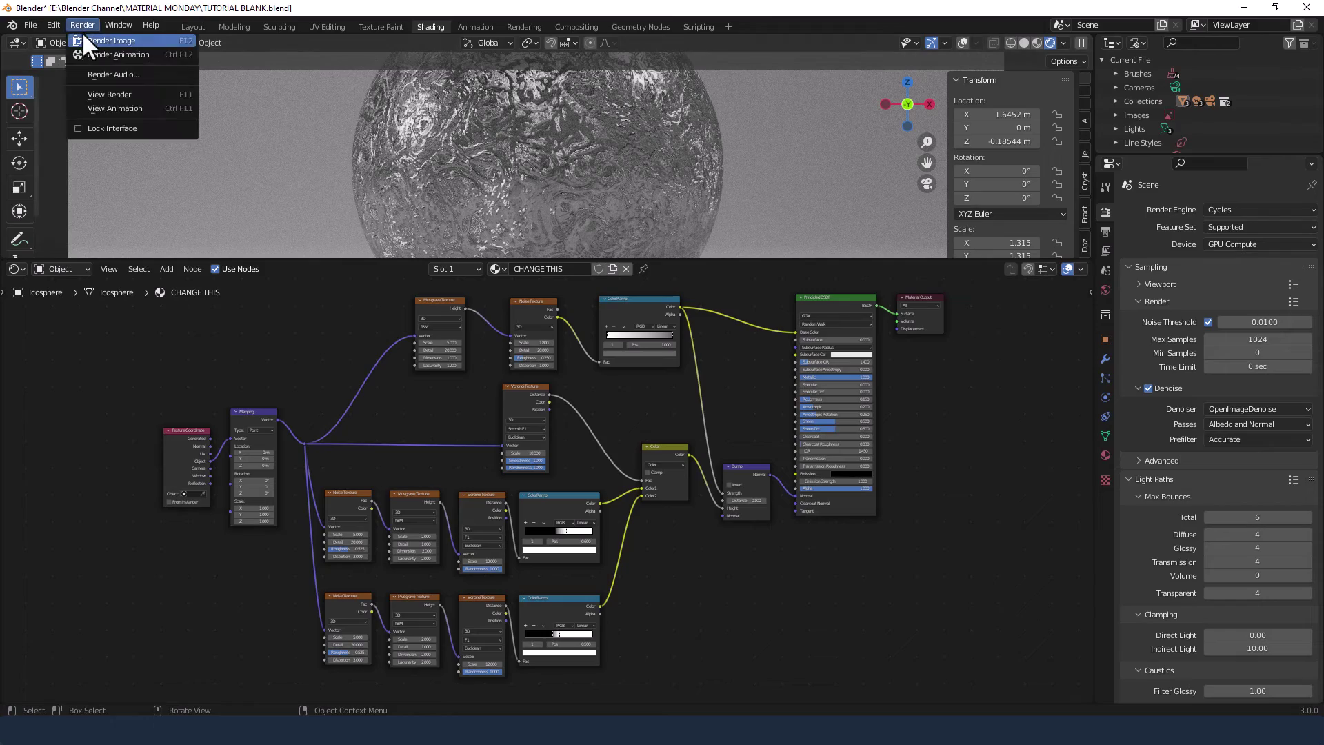
Render the metallic sphere in Cycles with Render > Render Image
{"action": "left_click", "coordinate": [85, 40]}
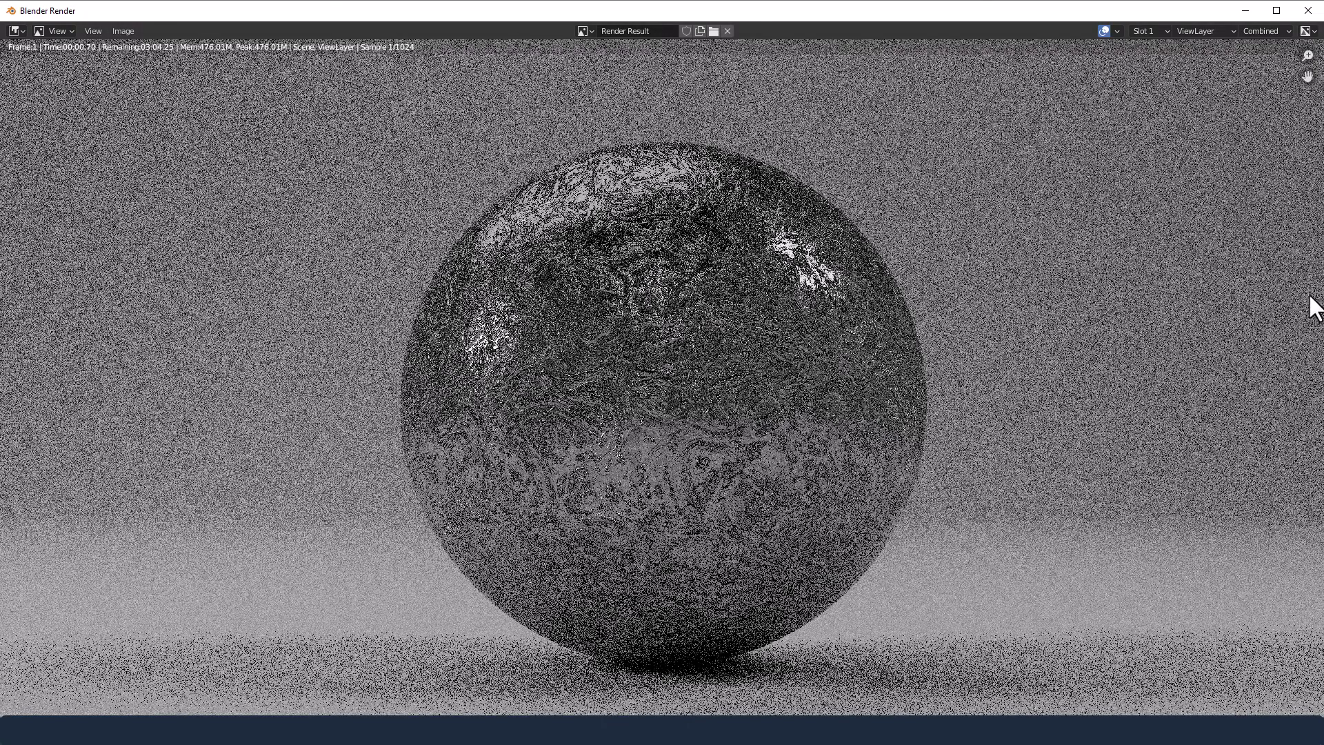